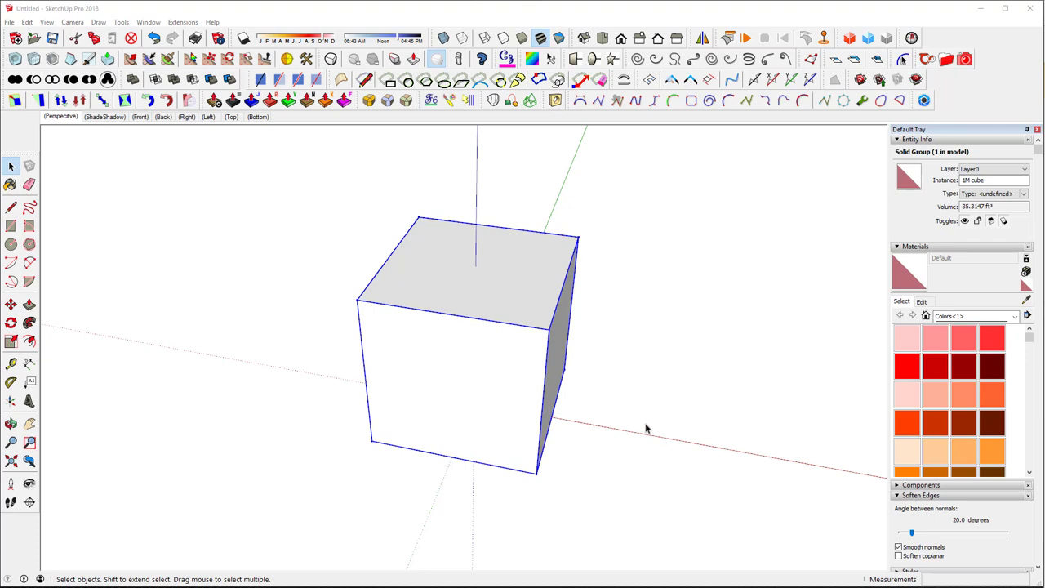
Open the 1M cube group for editing and select all of its connected faces and edges
scroll(645, 428, up, 1)
middle_drag(672, 414, 836, 458)
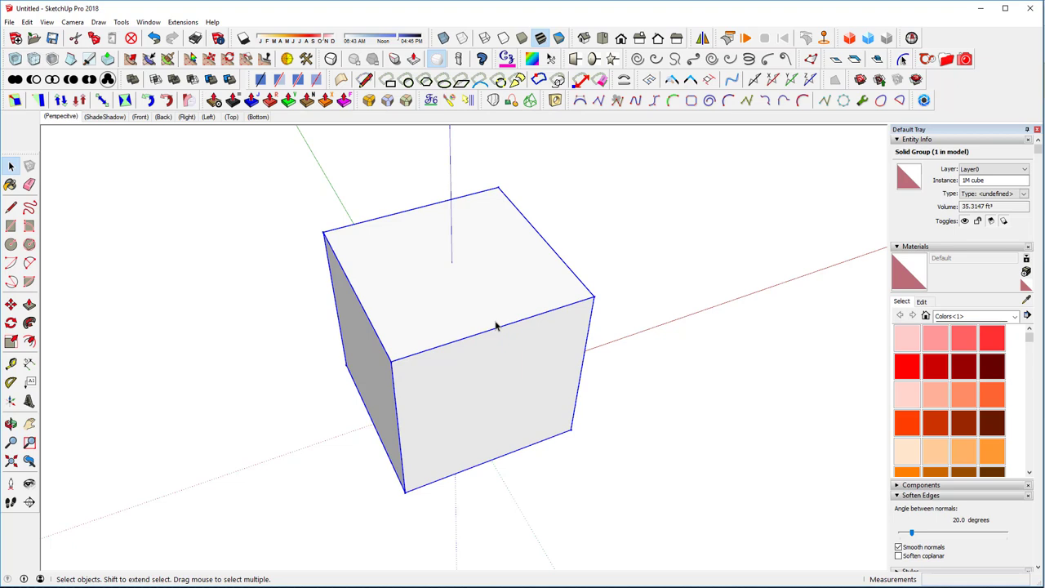
middle_drag(702, 410, 425, 401)
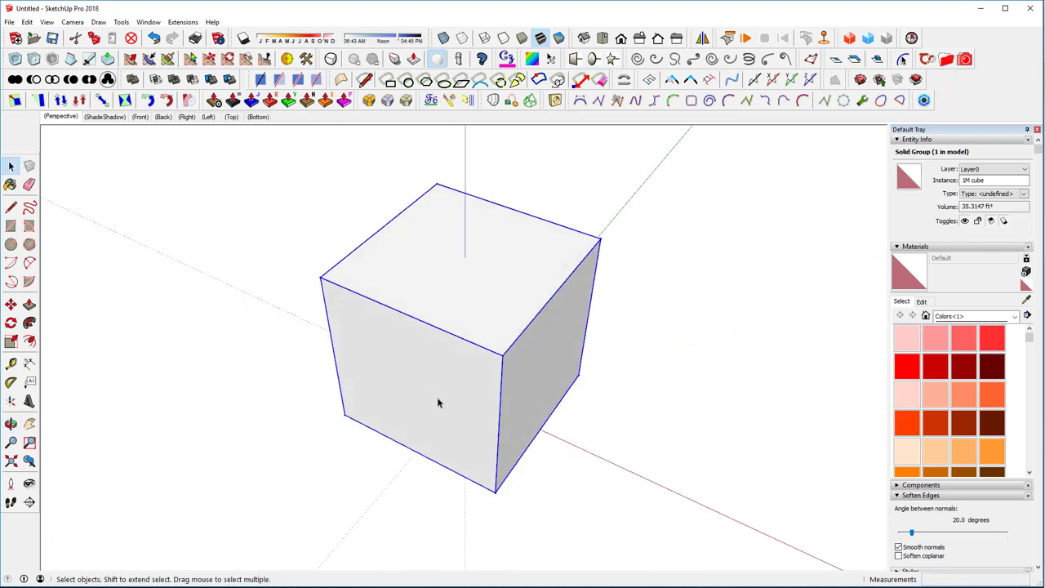
double_click(447, 345)
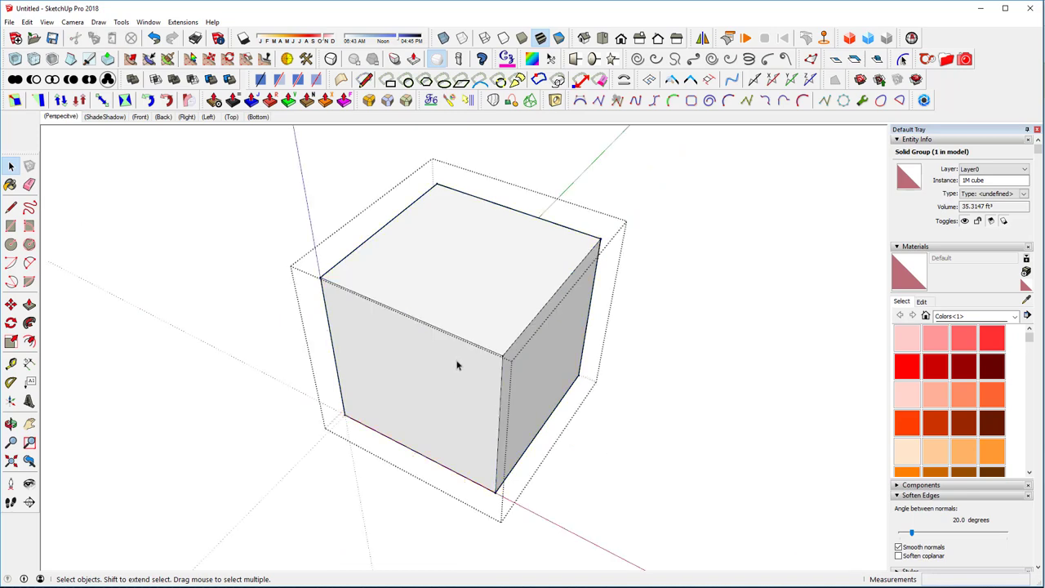
middle_drag(453, 370, 469, 356)
click(469, 357)
triple_click(469, 357)
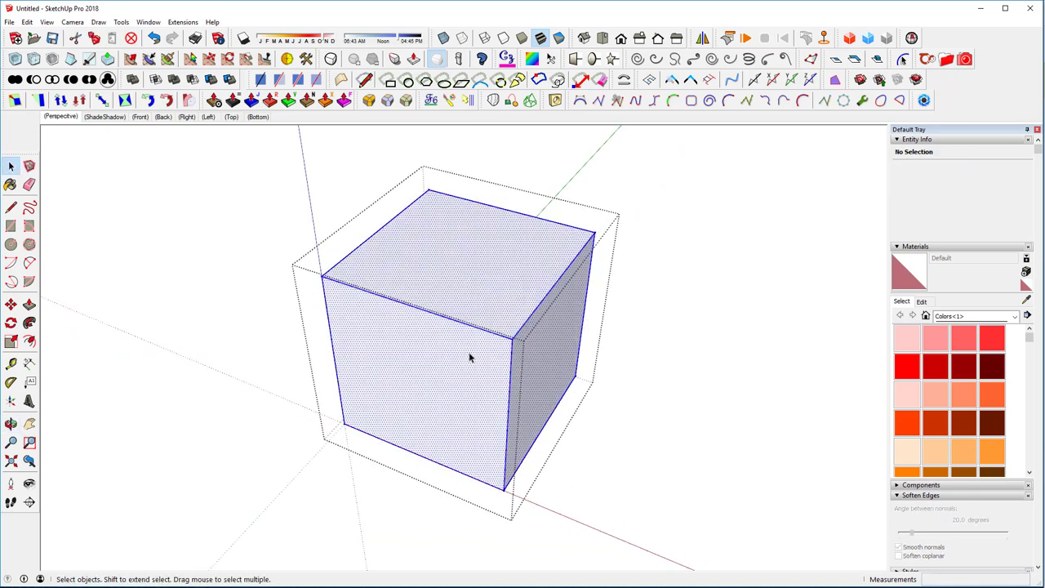
Try rounding every edge of the cube with Round Corner, using a 0.2' offset and 3 segments
key(r)
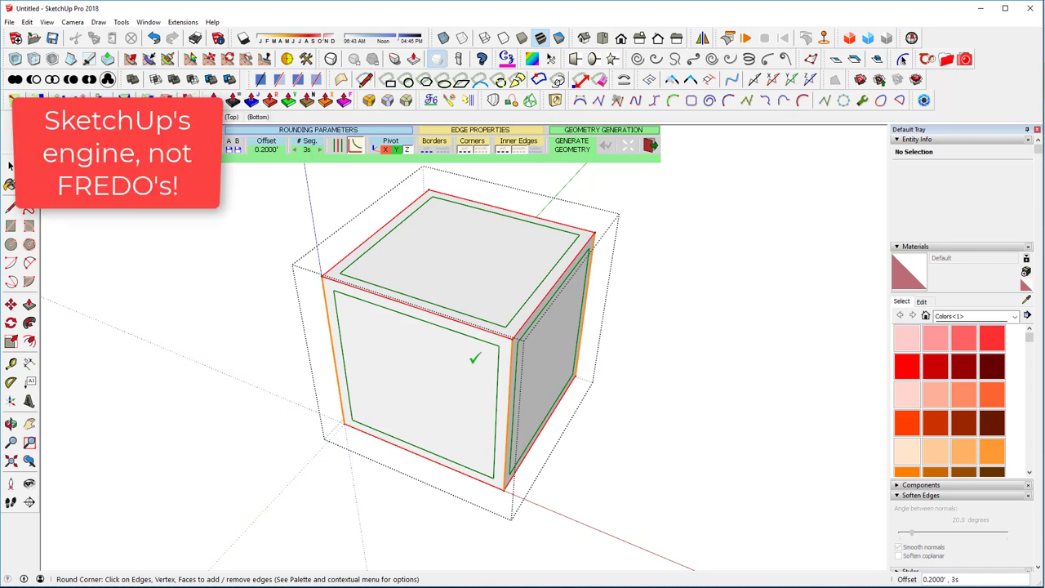
click(594, 334)
middle_drag(595, 439, 560, 385)
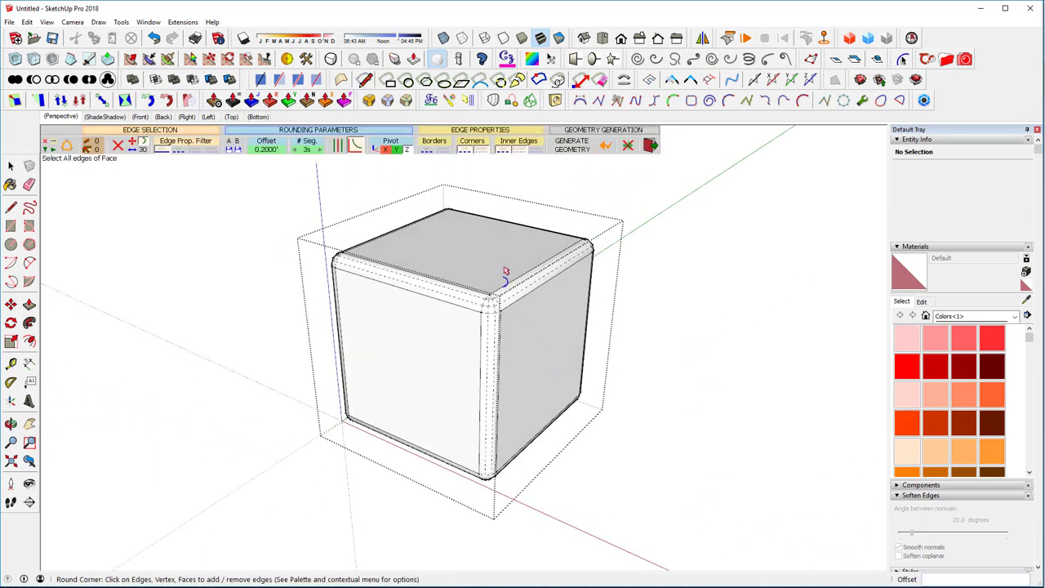
scroll(505, 270, up, 2)
scroll(505, 270, down, 2)
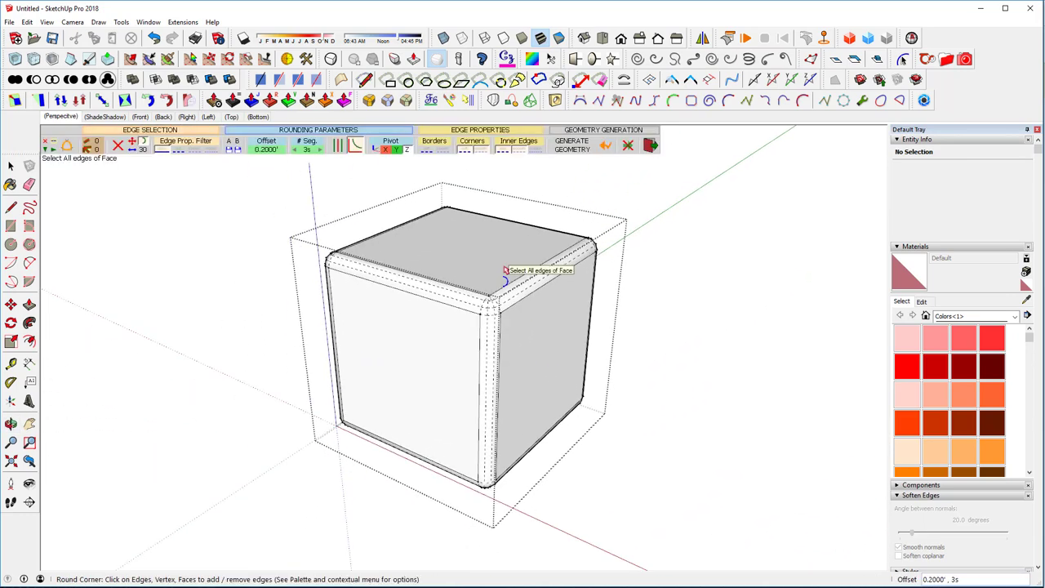
click(631, 343)
Move one top corner vertex of the cube straight up by about 1.8', folding the adjoining faces
middle_drag(492, 303, 424, 328)
click(459, 324)
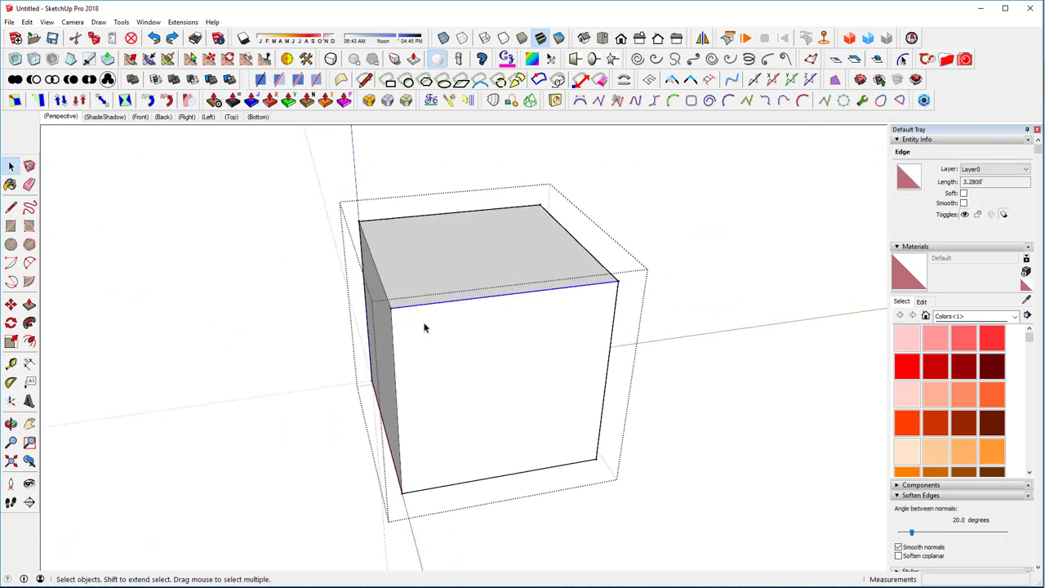
click(357, 334)
key(m)
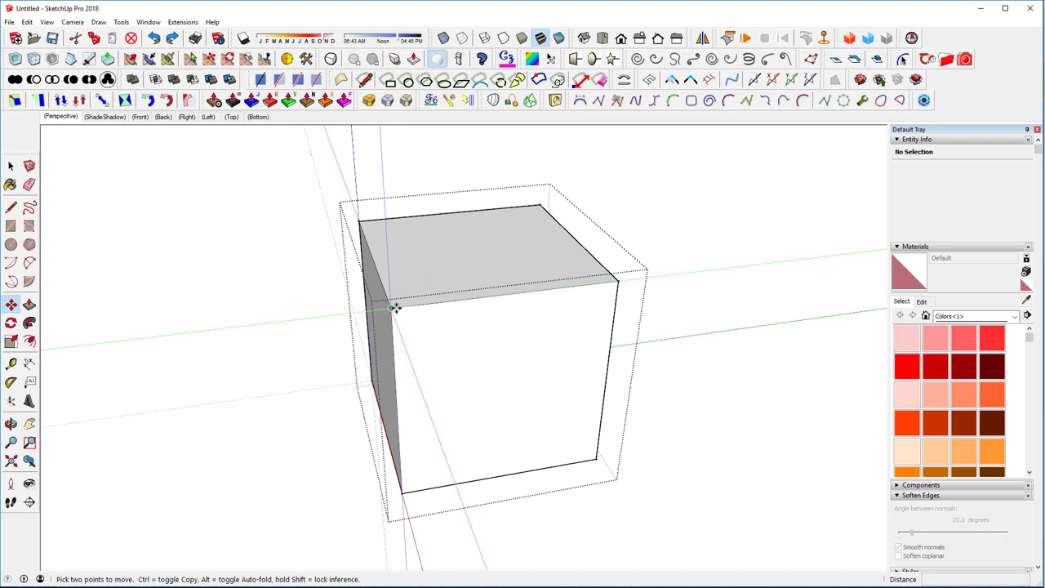
click(392, 307)
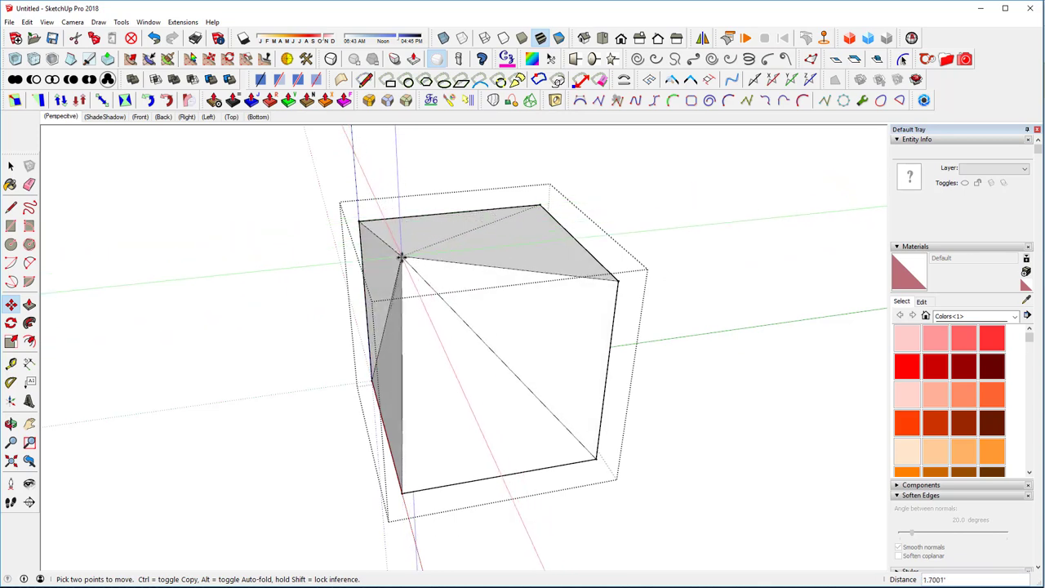
middle_drag(385, 280, 746, 291)
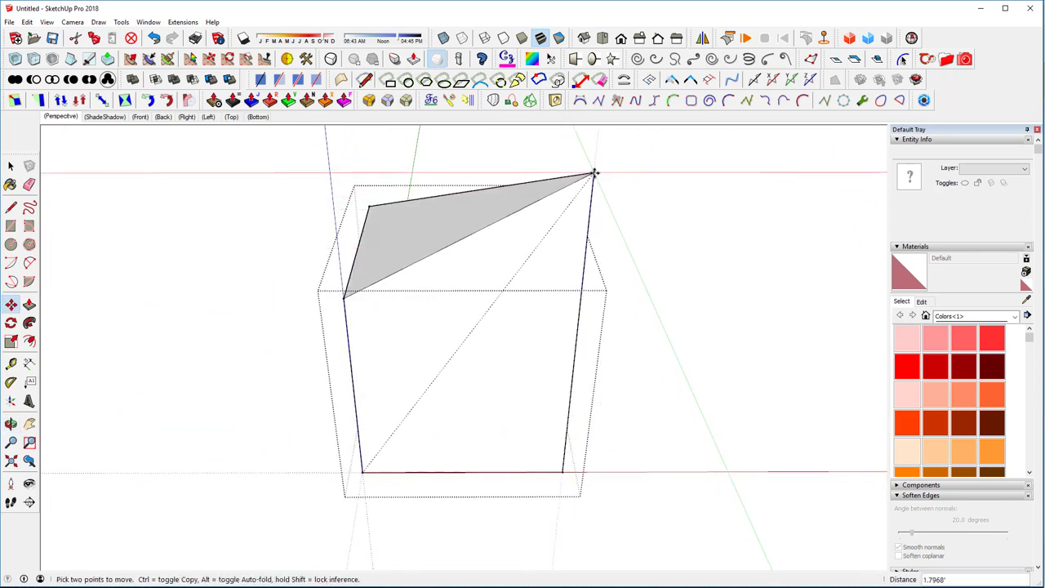
click(595, 178)
Try rounding the three edges meeting at the raised corner with Round Corner, using a 0.2' offset and 5 segments
middle_drag(478, 270, 523, 334)
key(space)
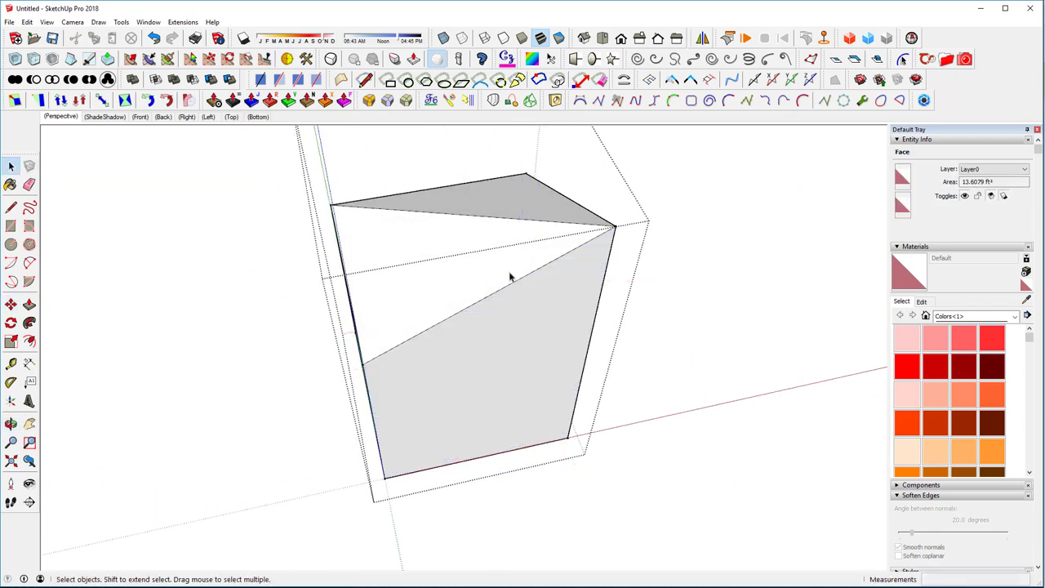
click(496, 297)
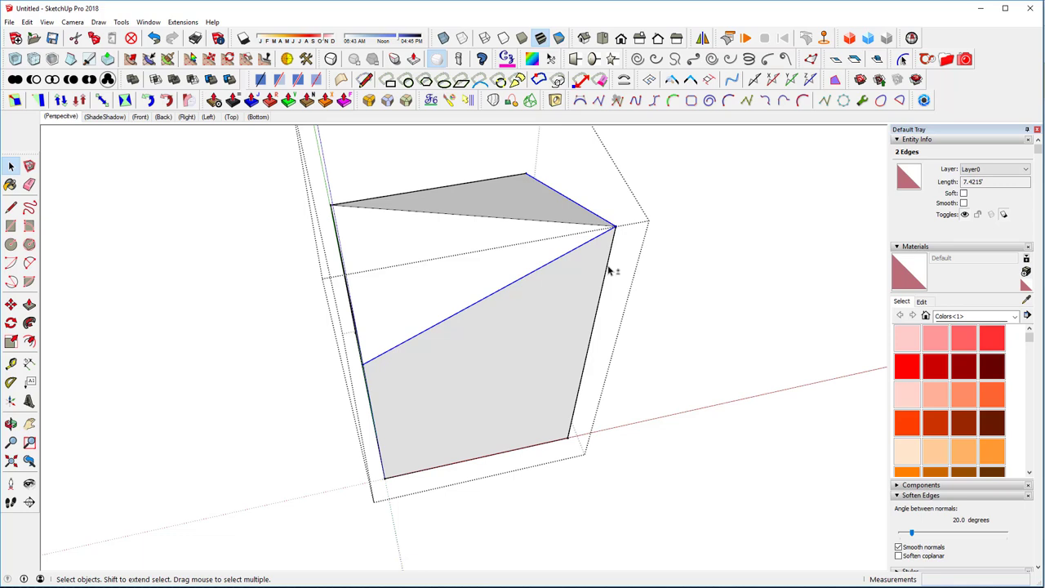
key(shift+r)
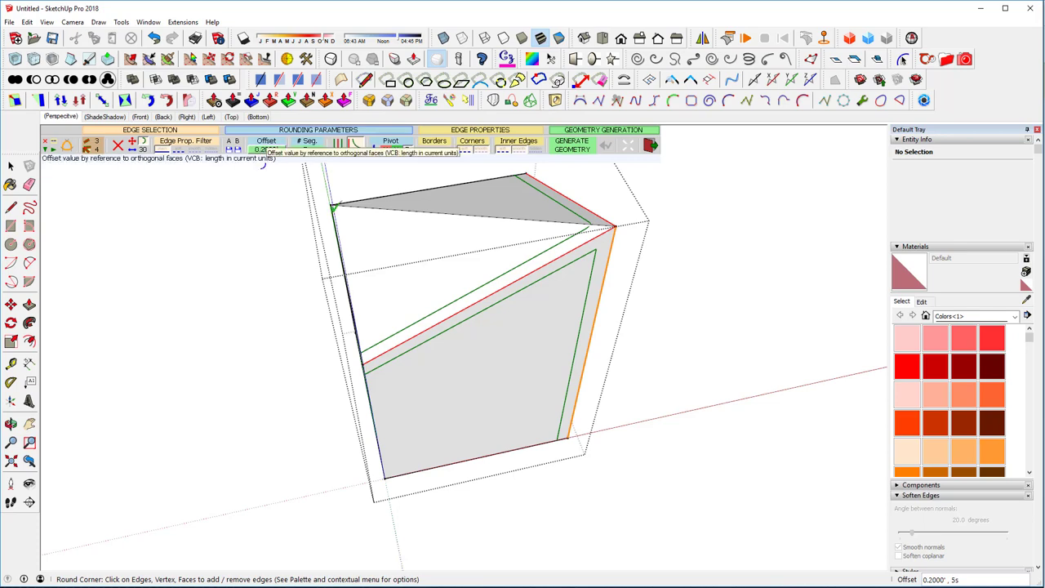
click(624, 282)
middle_drag(692, 321, 588, 354)
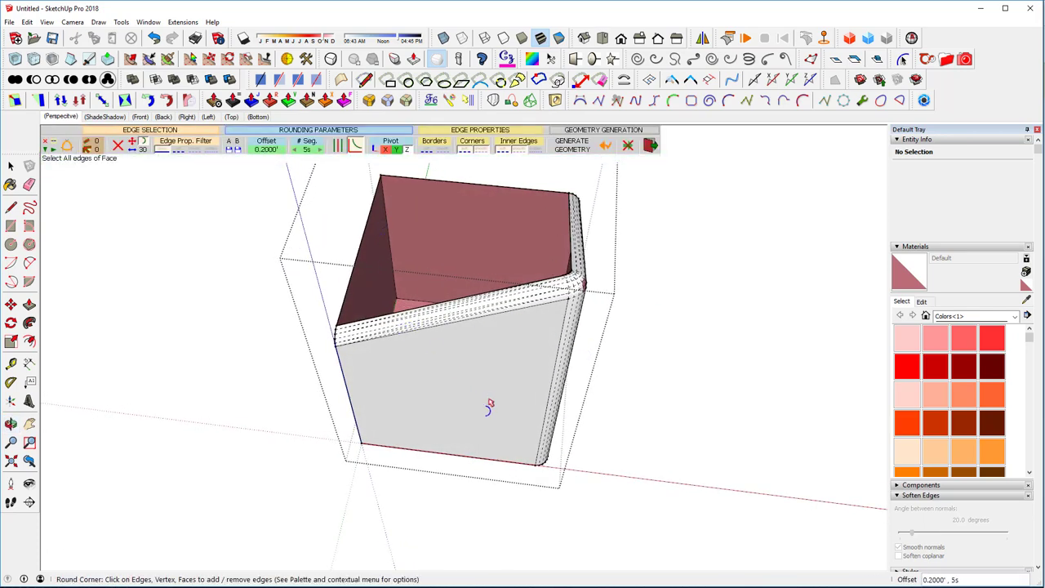
middle_drag(514, 376, 355, 340)
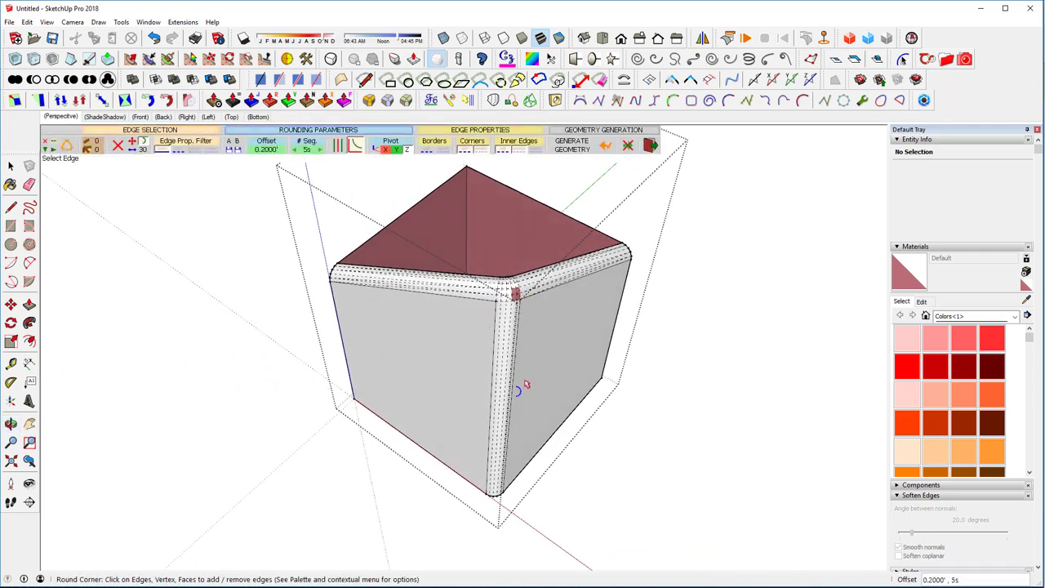
mouse_move(523, 300)
middle_down()
mouse_move(532, 126)
mouse_move(566, 163)
mouse_move(469, 361)
mouse_move(609, 184)
mouse_move(649, 465)
mouse_move(595, 532)
mouse_move(552, 519)
middle_up()
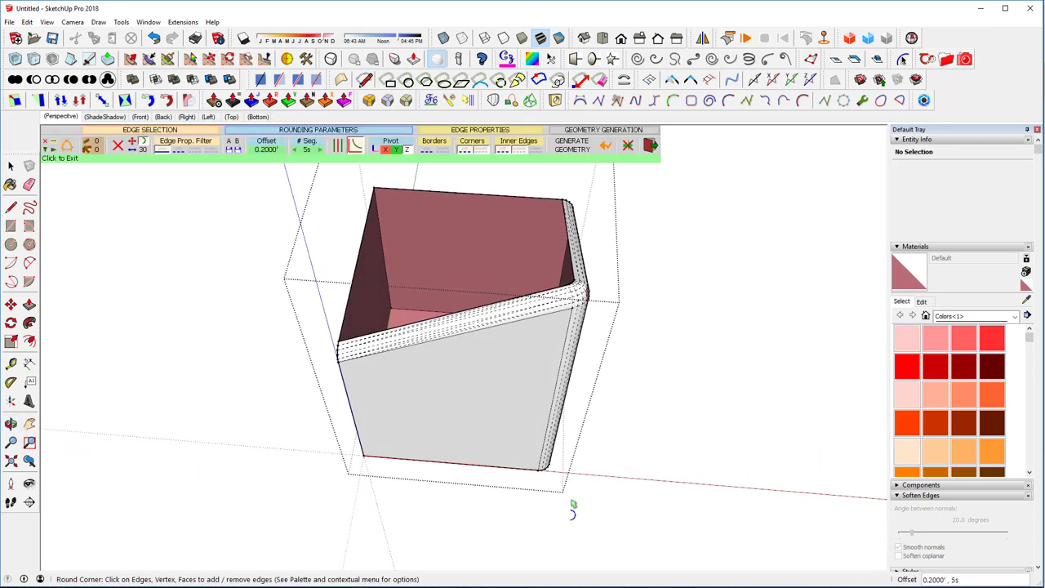
Move the raised corner vertex outward along the green axis by about 0.8'
middle_drag(574, 513, 400, 300)
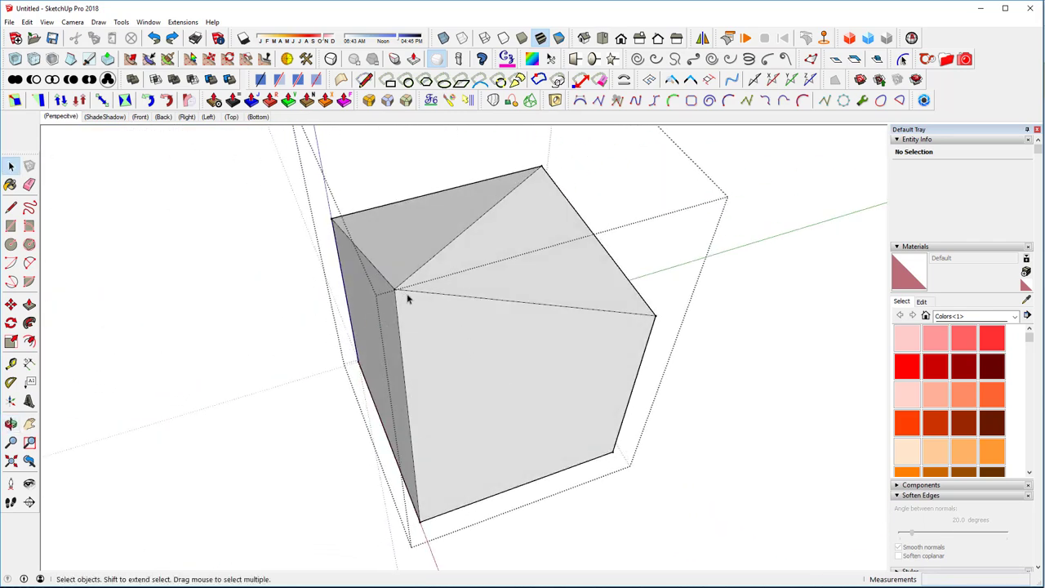
key(m)
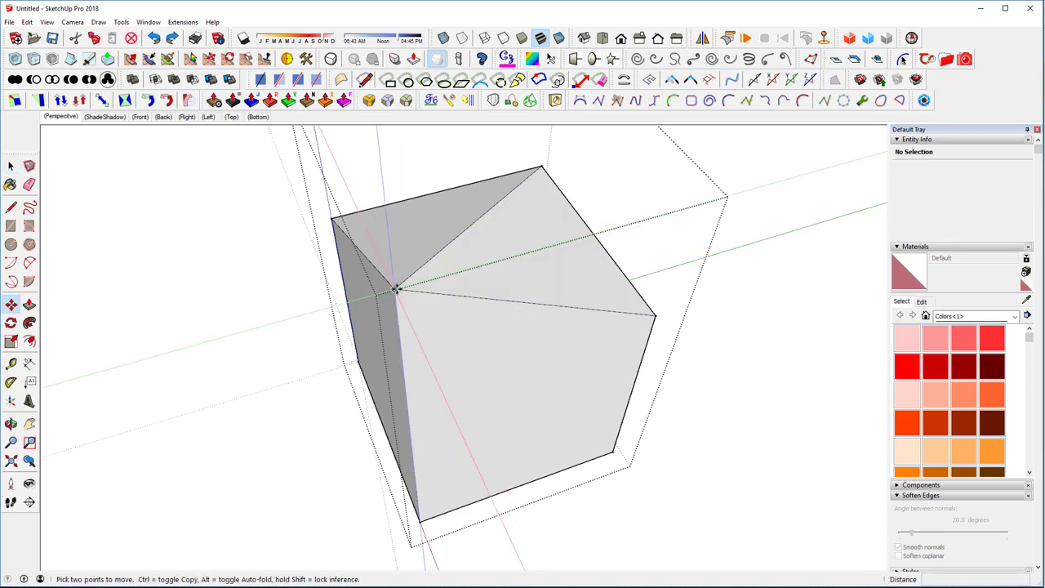
click(395, 291)
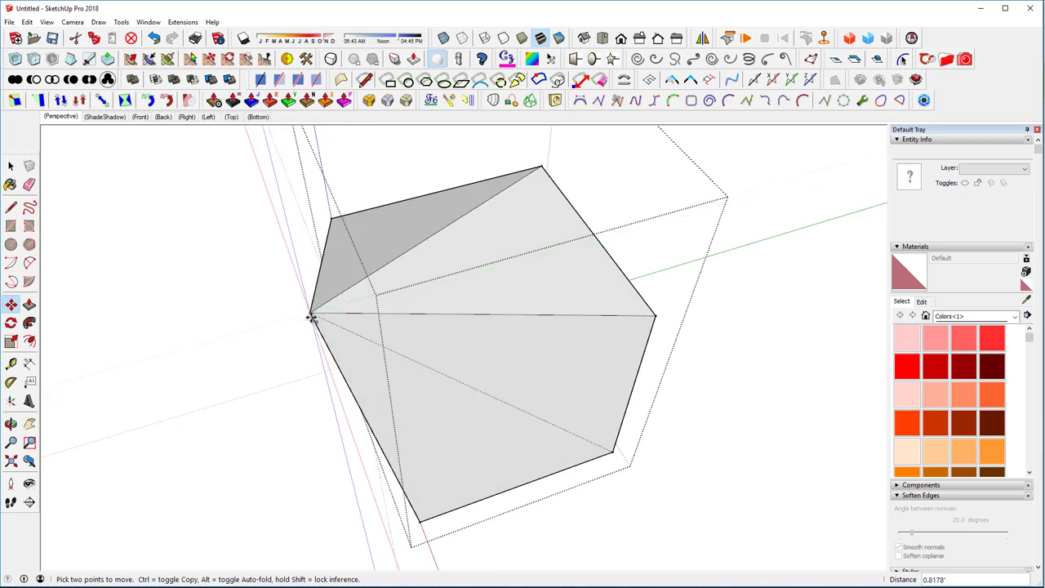
middle_drag(310, 319, 670, 305)
key(space)
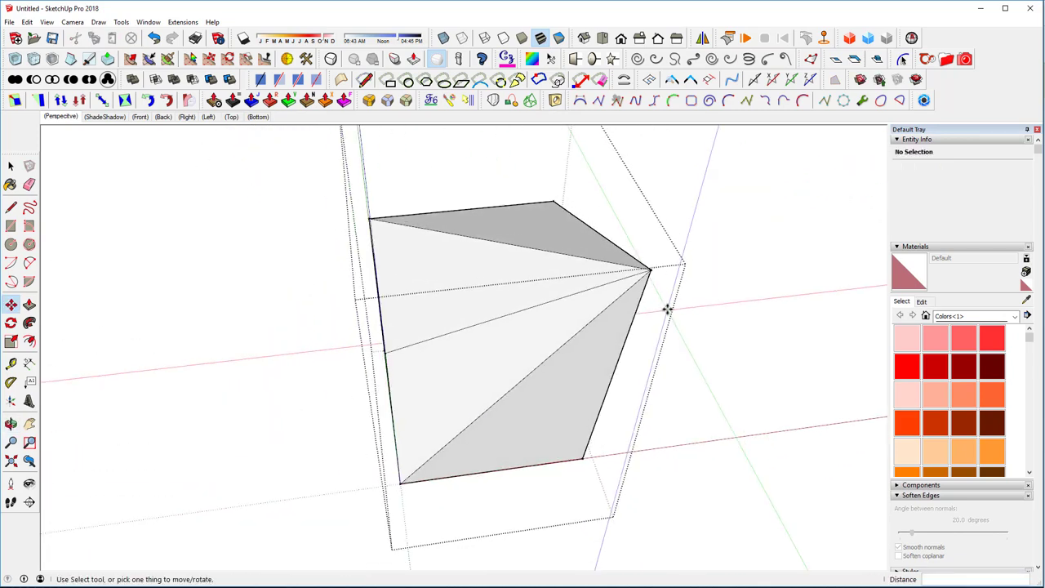
Try rounding the three main edges at the outward-shifted corner with a 0.2' offset and 5 segments, inspecting the resulting geometry
middle_drag(576, 298, 527, 397)
click(531, 389)
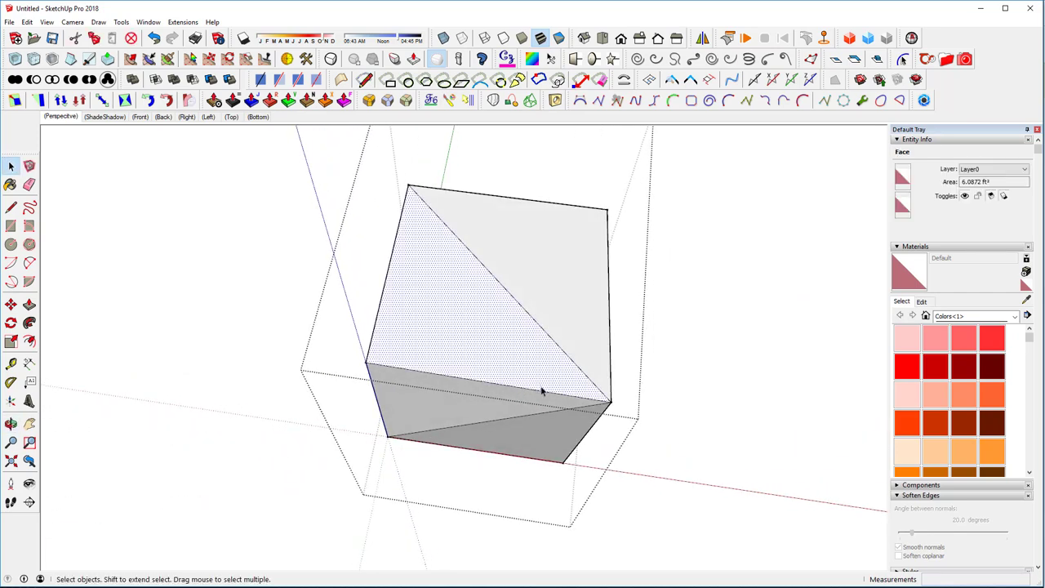
click(544, 392)
shift+click(610, 347)
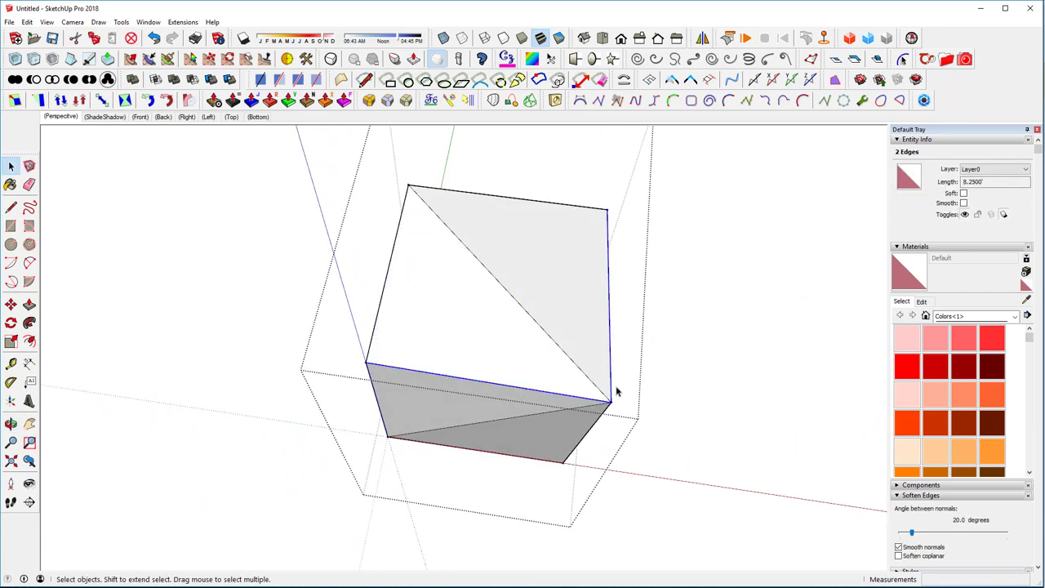
middle_drag(617, 392, 609, 321)
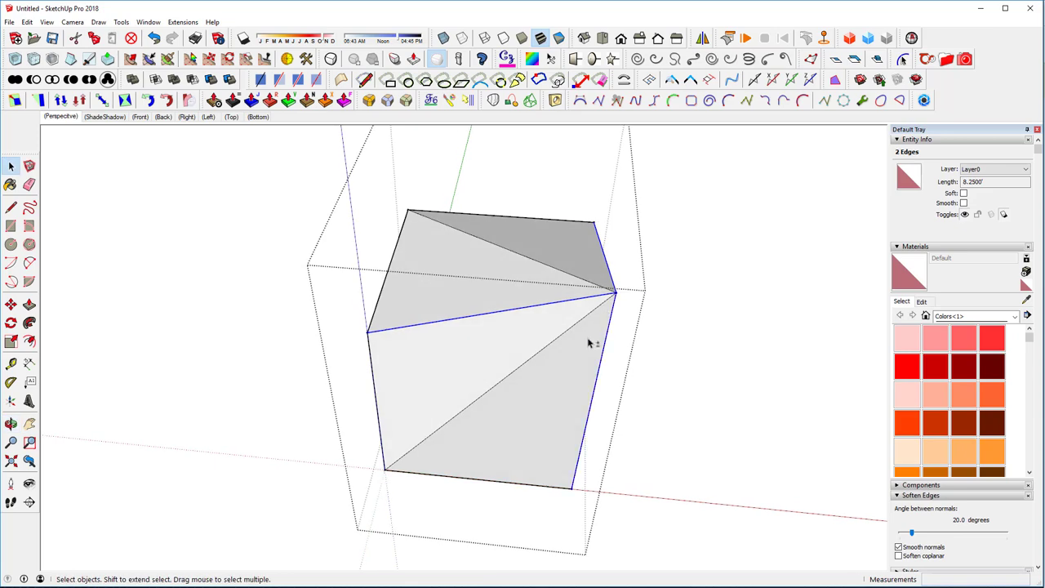
middle_drag(552, 342, 556, 348)
key(r)
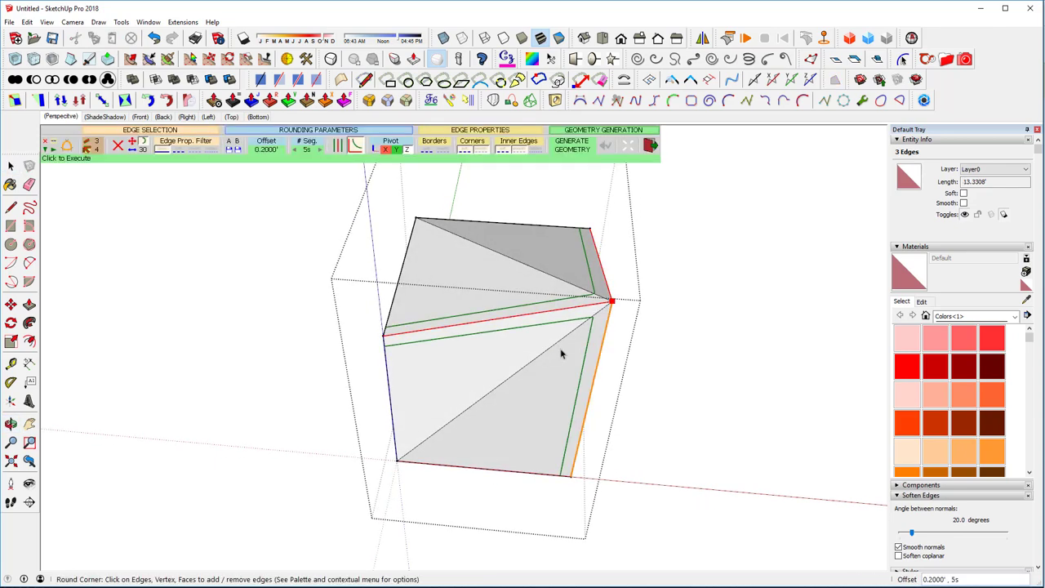
click(630, 284)
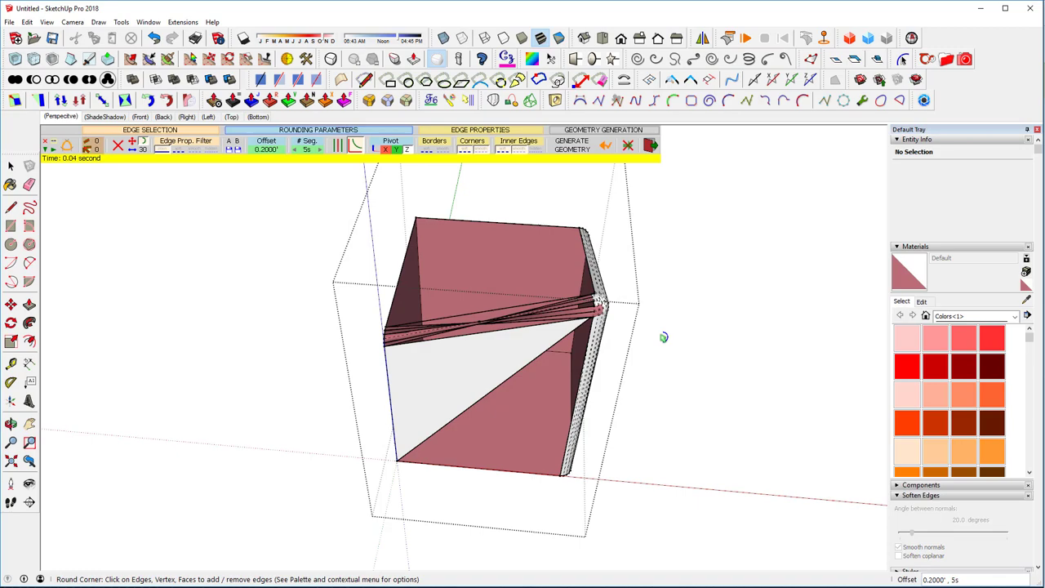
middle_drag(664, 336, 396, 449)
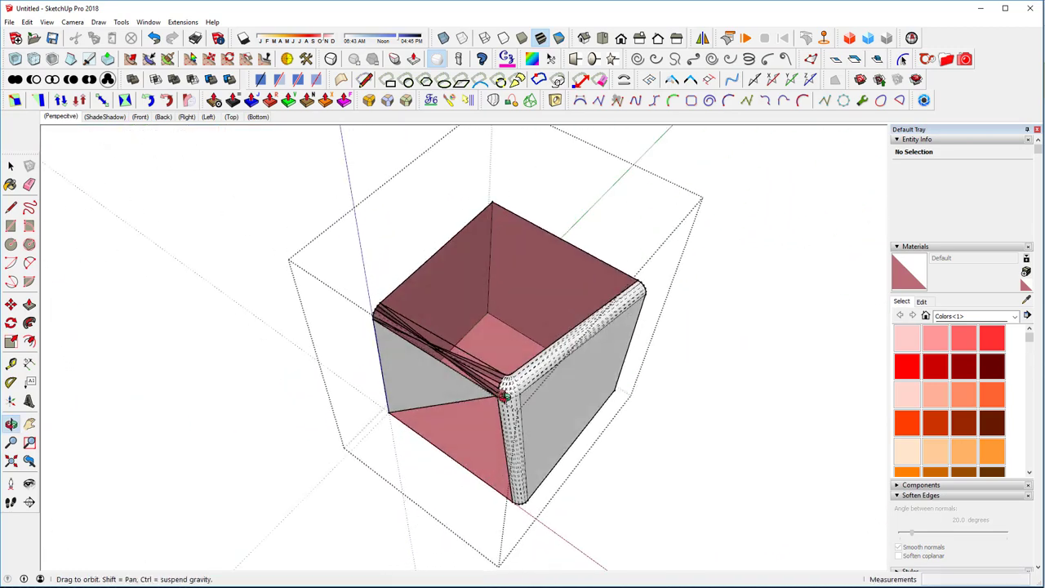
middle_drag(506, 396, 642, 354)
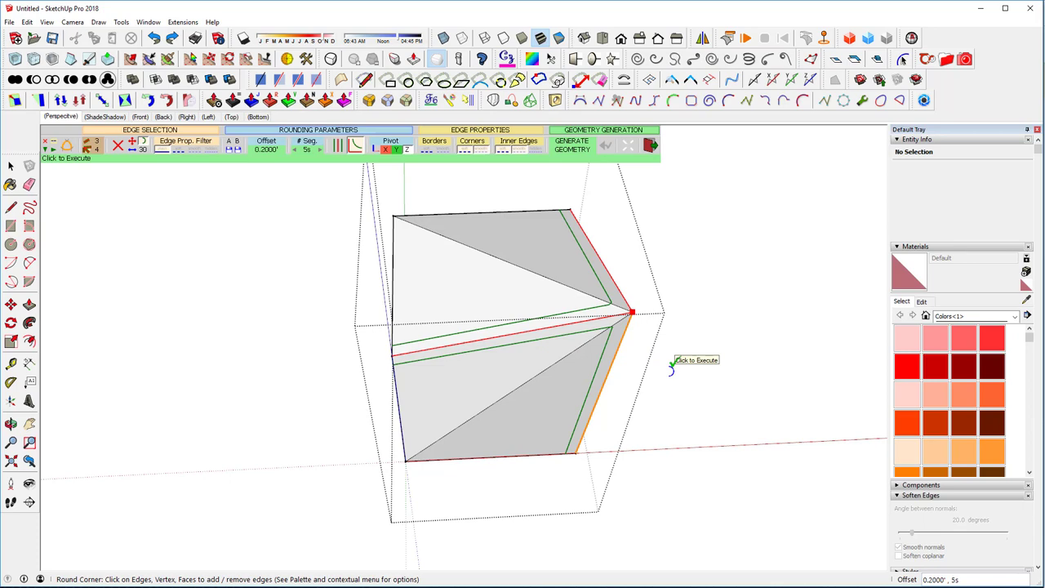
Draw a circle with a radius of about 0.33' on the front face and push it inward about 0.43' as a recess
middle_drag(672, 367, 642, 438)
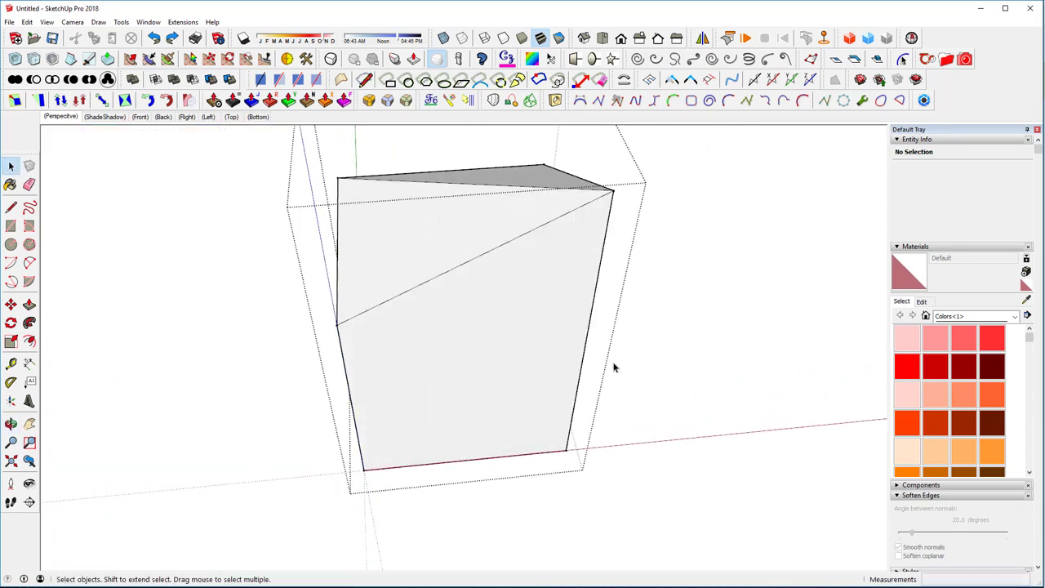
middle_drag(561, 275, 423, 303)
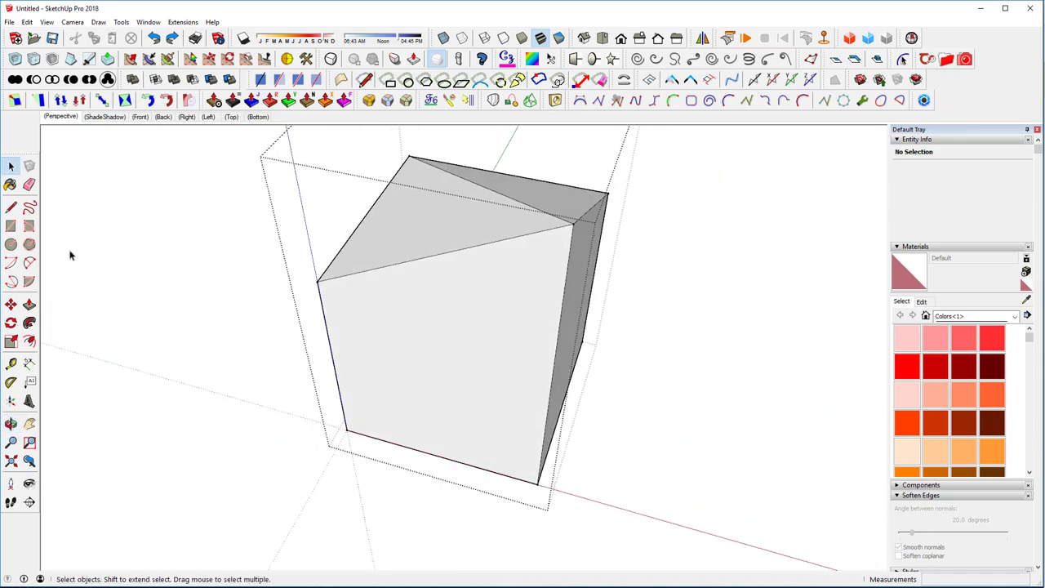
click(10, 244)
click(411, 338)
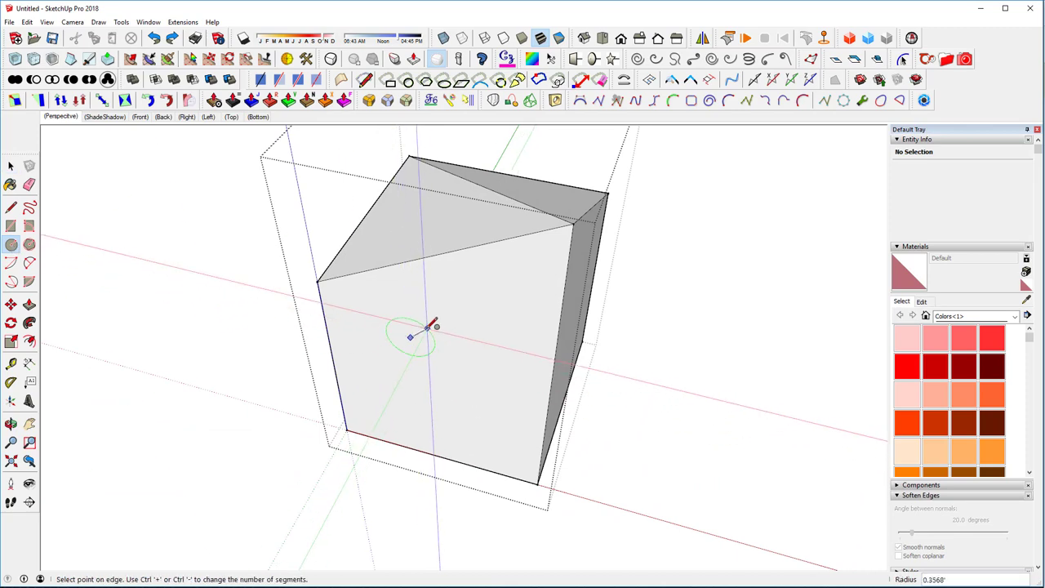
click(433, 337)
key(p)
drag(422, 343, 416, 331)
middle_drag(416, 332, 444, 331)
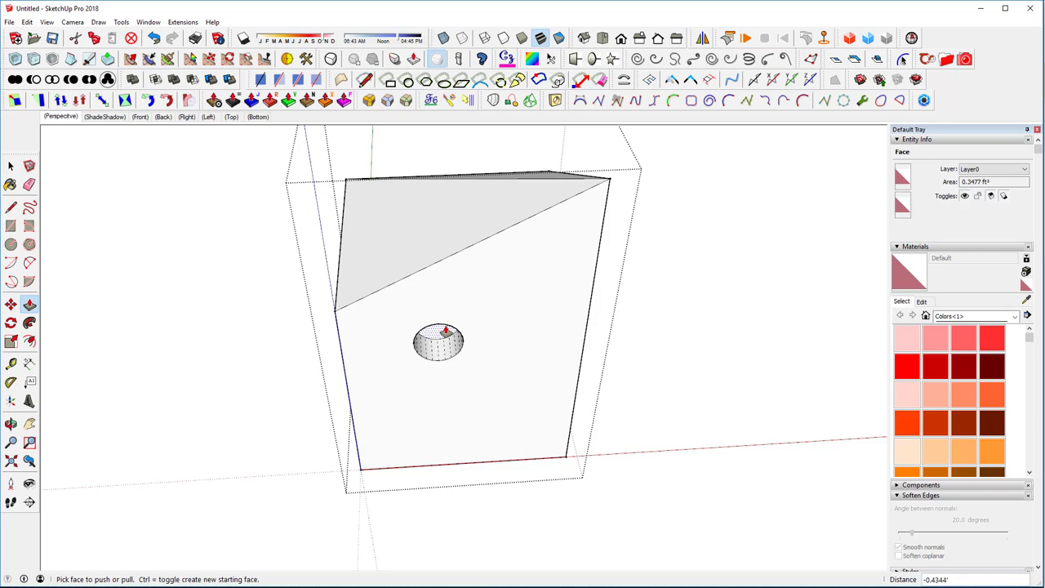
Round the circular rim of the recess with Round Corner, using a 0.2' offset and 5 segments
key(space)
click(439, 326)
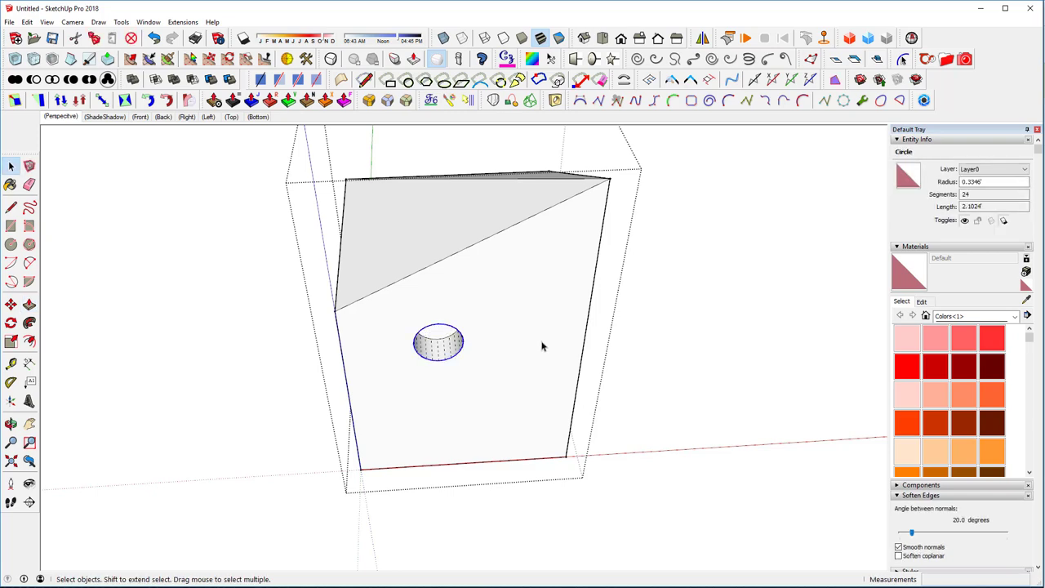
middle_drag(542, 346, 467, 329)
key(shift+r)
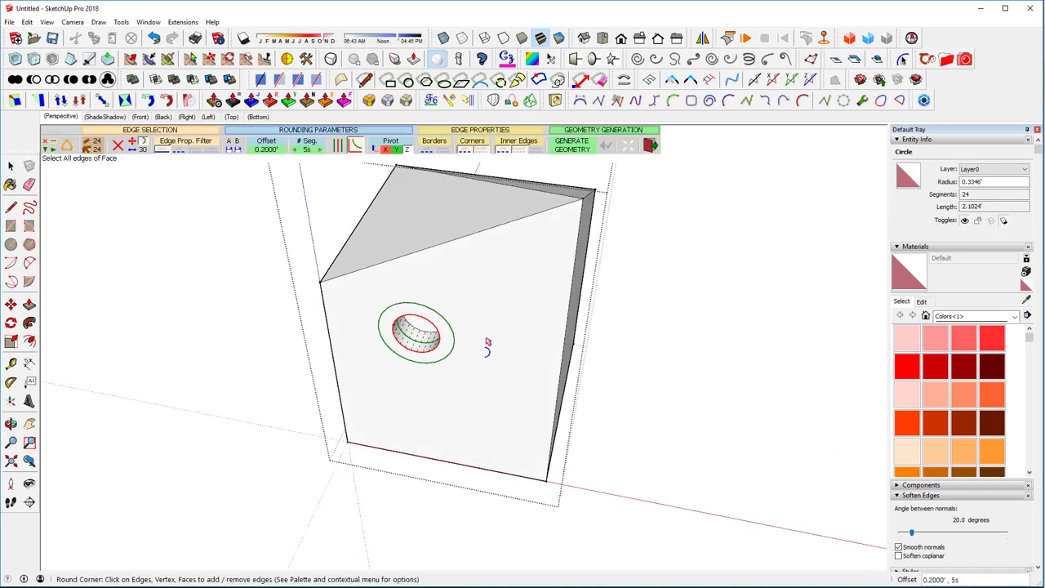
click(597, 372)
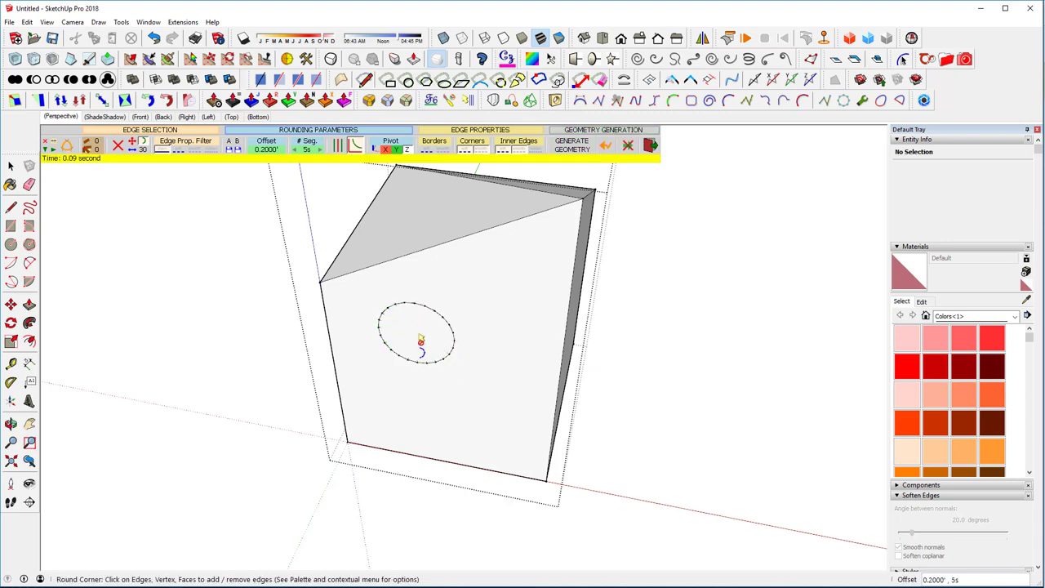
Delete the face covering the rounded recess to check inside it, and undo back to the unrounded recess
key(space)
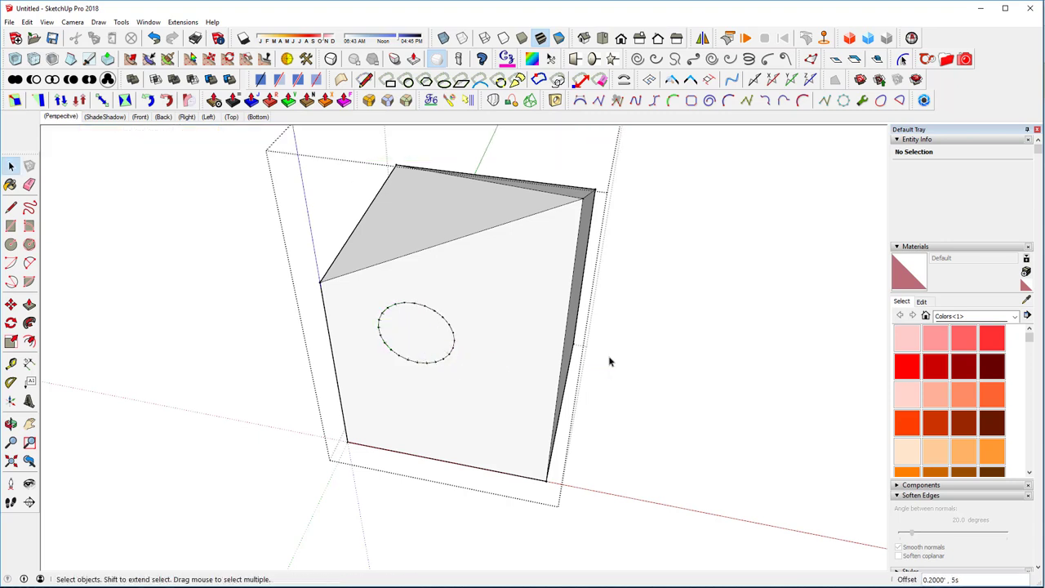
click(420, 330)
key(Delete)
middle_drag(413, 361, 354, 319)
key(ctrl+z)
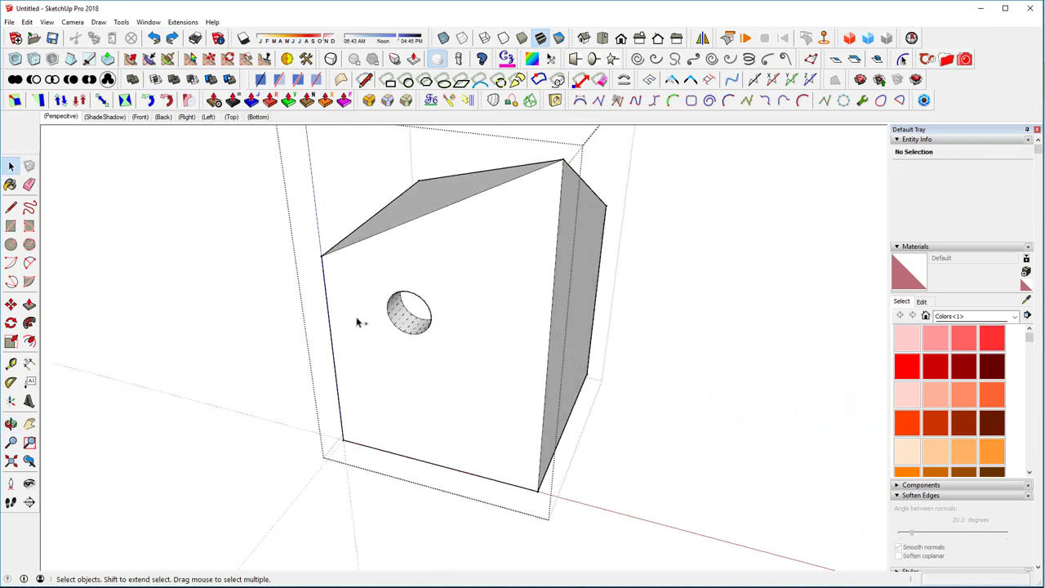
Leave the body's group, turn on X-ray, and draw a circle with a radius of about 0.48' at the origin
scroll(476, 278, down, 1)
middle_drag(472, 280, 478, 259)
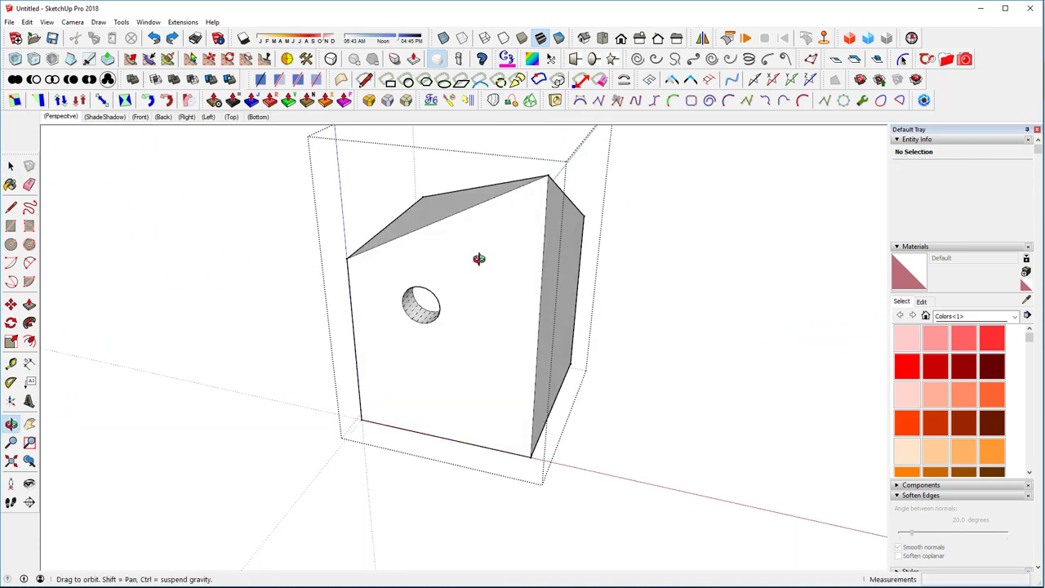
click(617, 404)
middle_drag(568, 459, 534, 481)
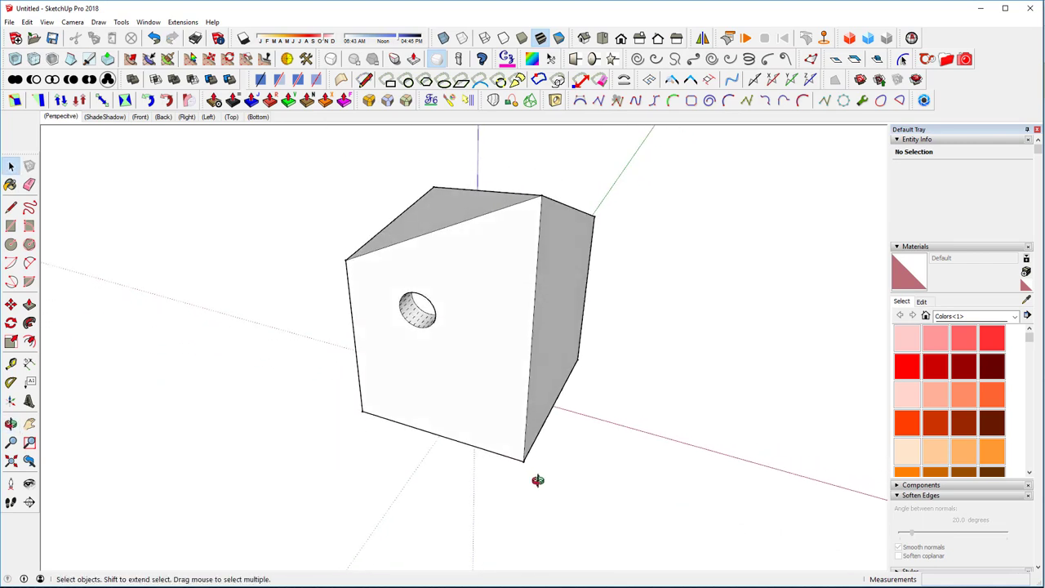
key(x)
click(10, 244)
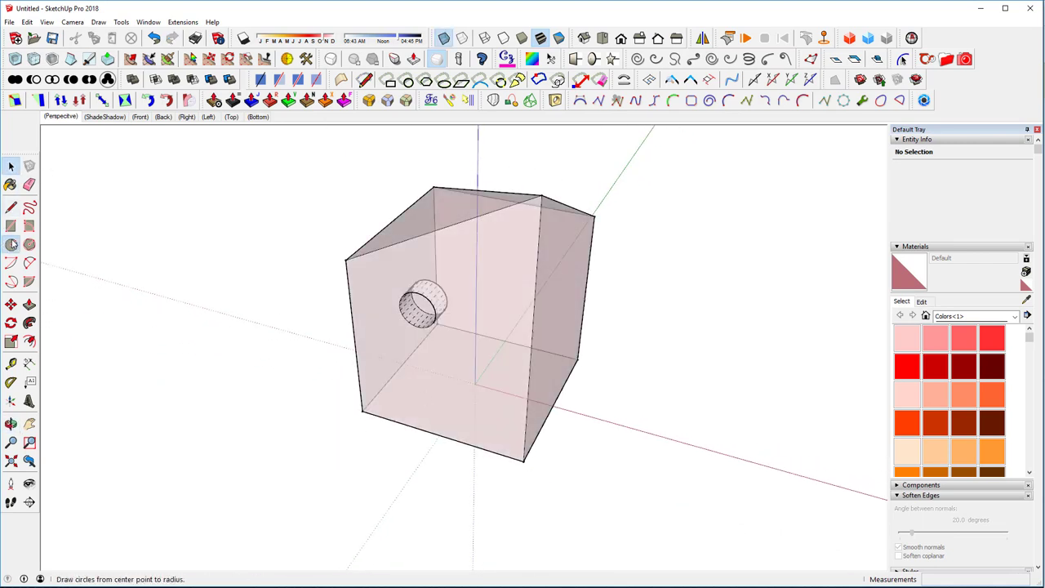
click(475, 384)
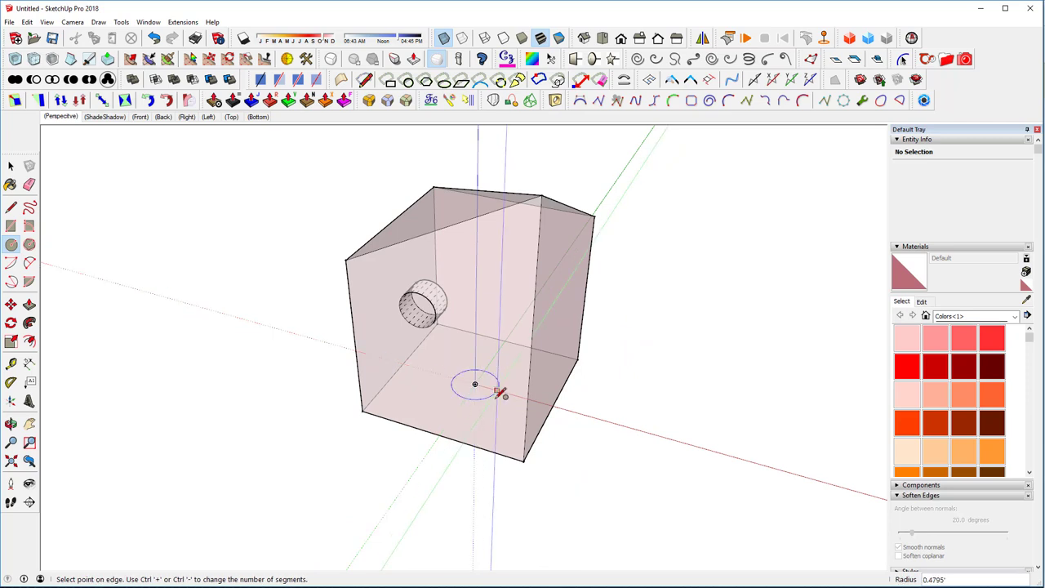
click(499, 392)
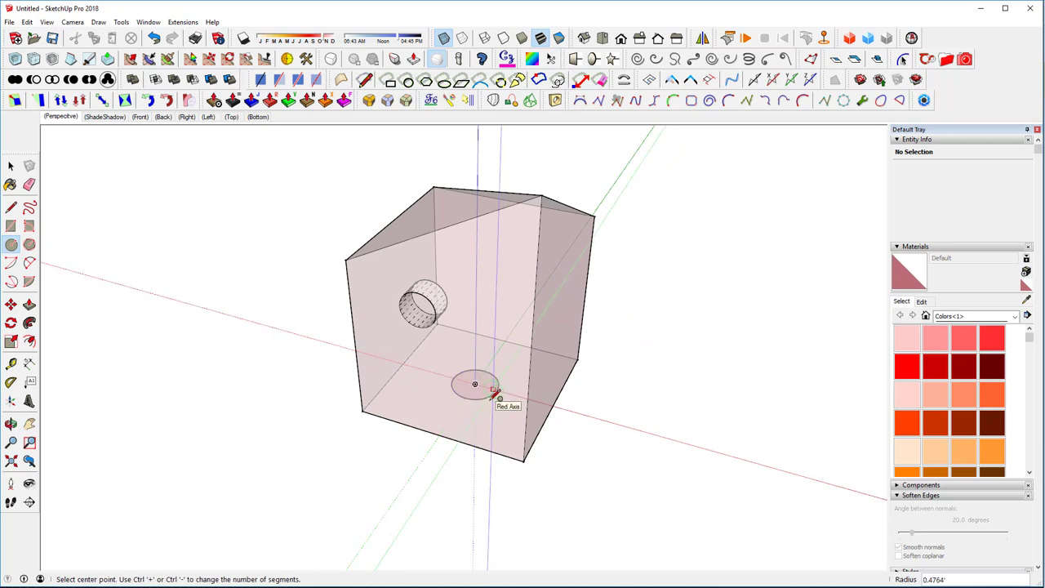
Push the circle up about 4.84' through the body, group the resulting cylinder, and turn X-ray off
key(p)
drag(488, 388, 501, 159)
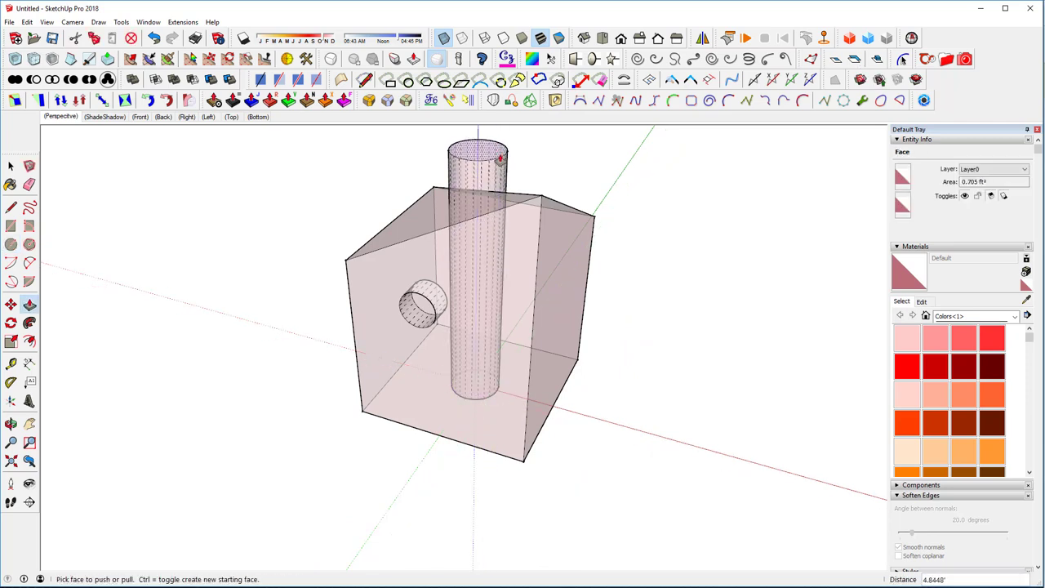
scroll(490, 155, down, 3)
middle_drag(577, 161, 597, 164)
key(space)
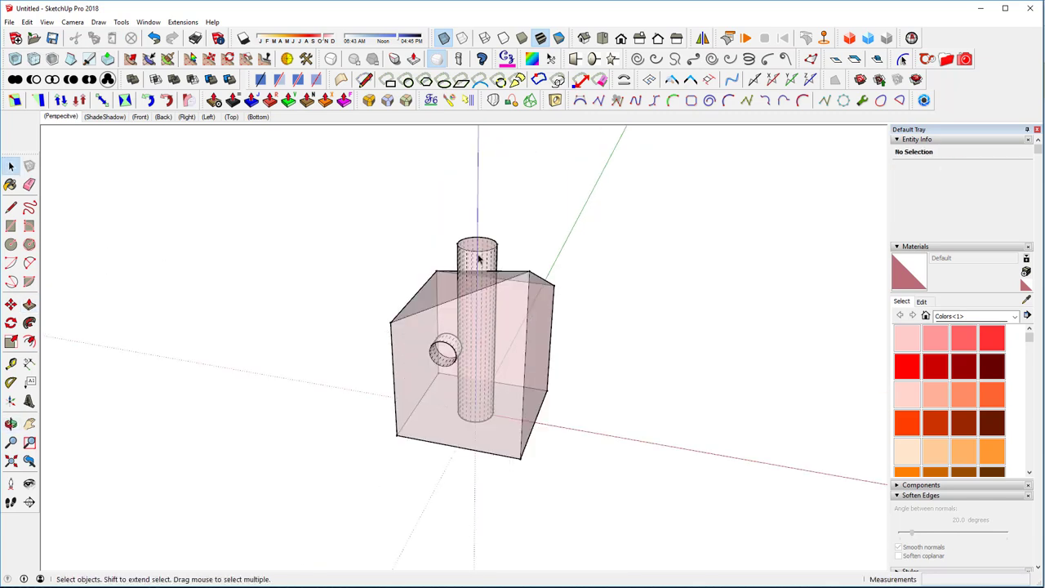
double_click(479, 259)
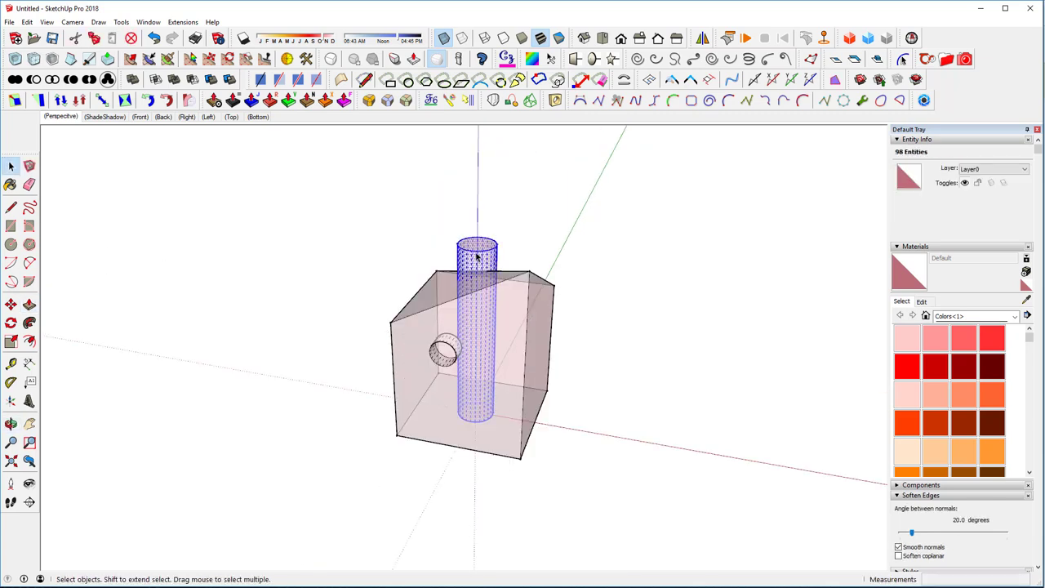
key(ctrl+g)
key(x)
Subtract the cylinder group from the body with the Subtract solid tool
middle_drag(597, 310, 501, 329)
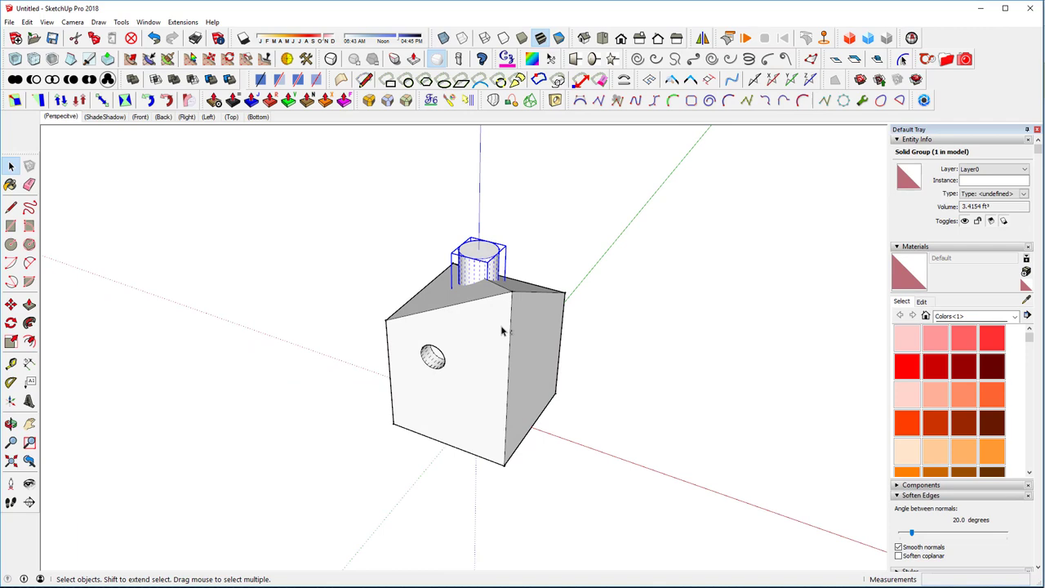
shift+click(502, 345)
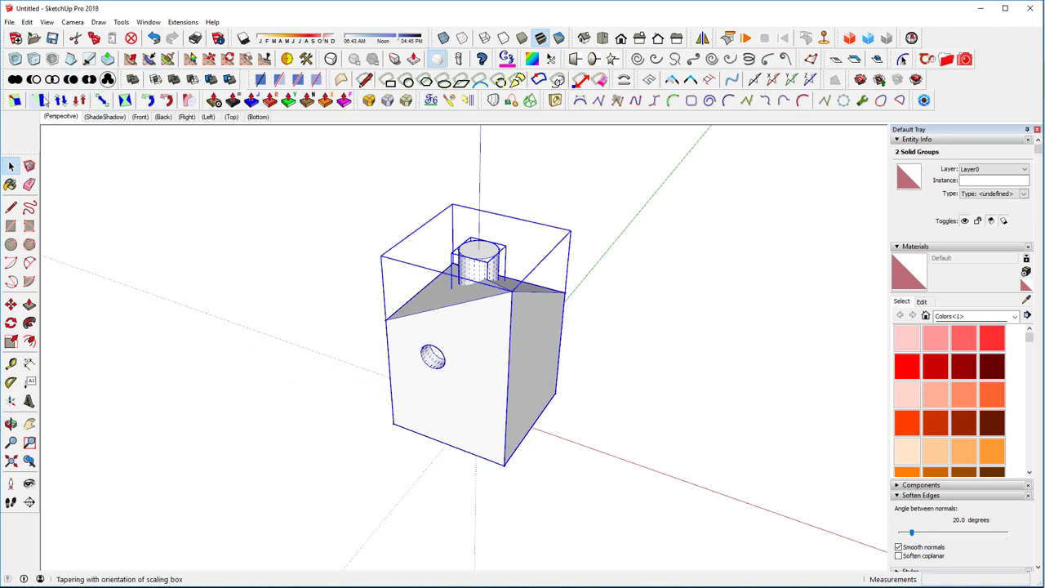
click(193, 80)
middle_drag(446, 327, 706, 477)
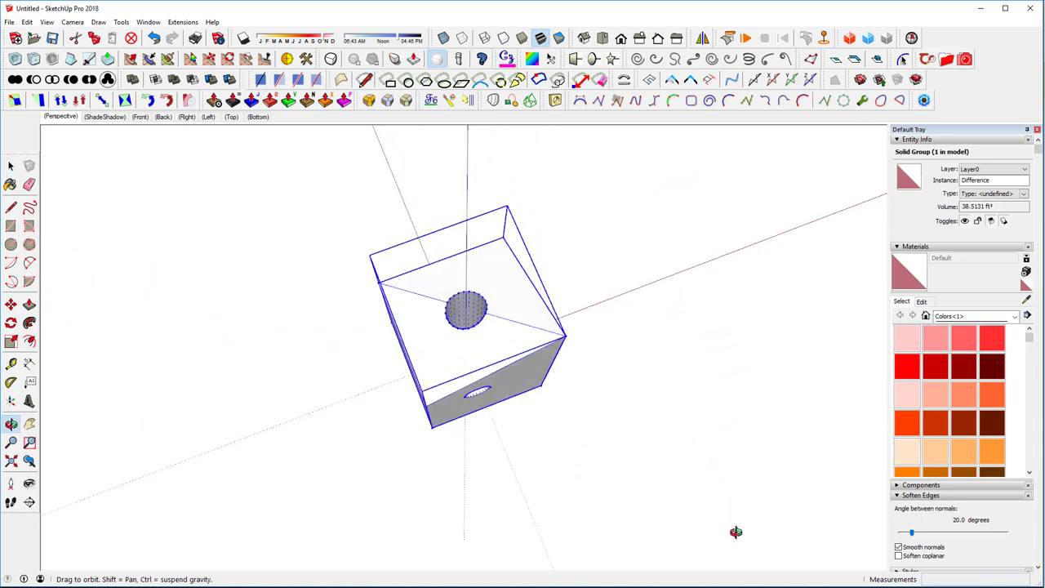
middle_drag(736, 531, 533, 311)
scroll(536, 313, down, 3)
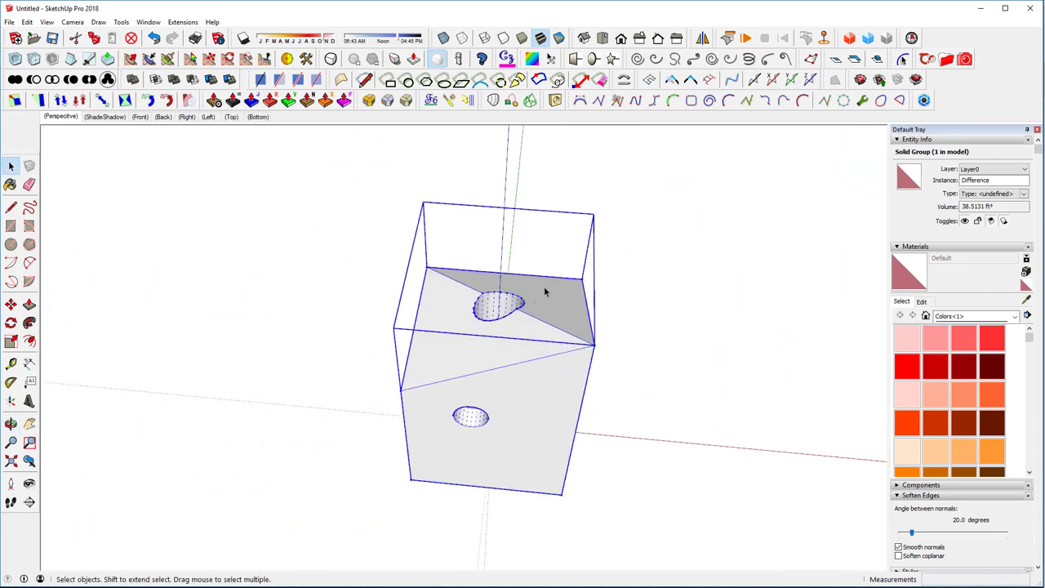
Try Round Corner on all geometry inside the subtracted body with a 0.1' offset, declining the geometry generation
double_click(530, 332)
triple_click(530, 332)
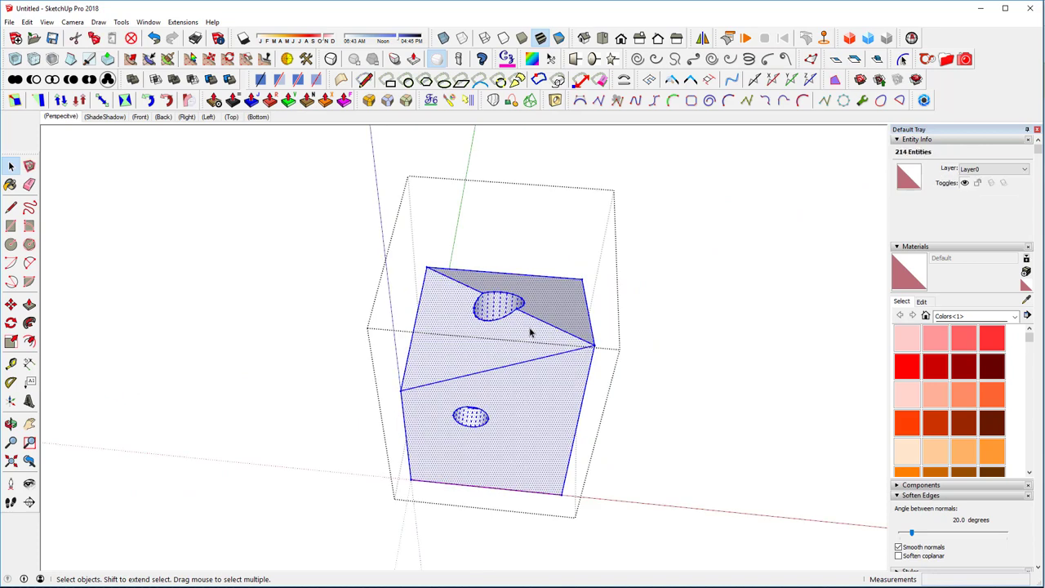
key(r)
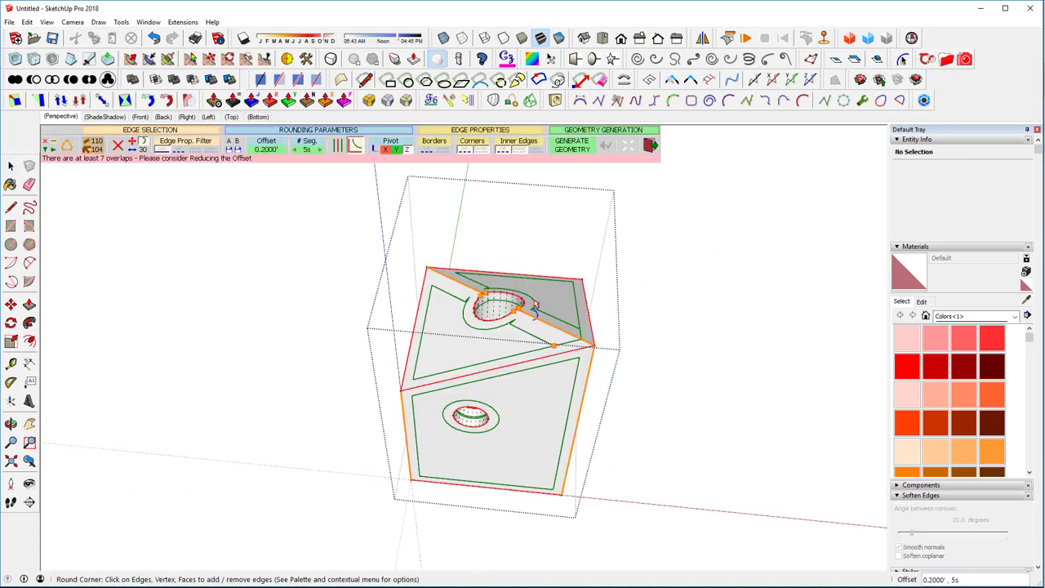
text(.1)
key(Return)
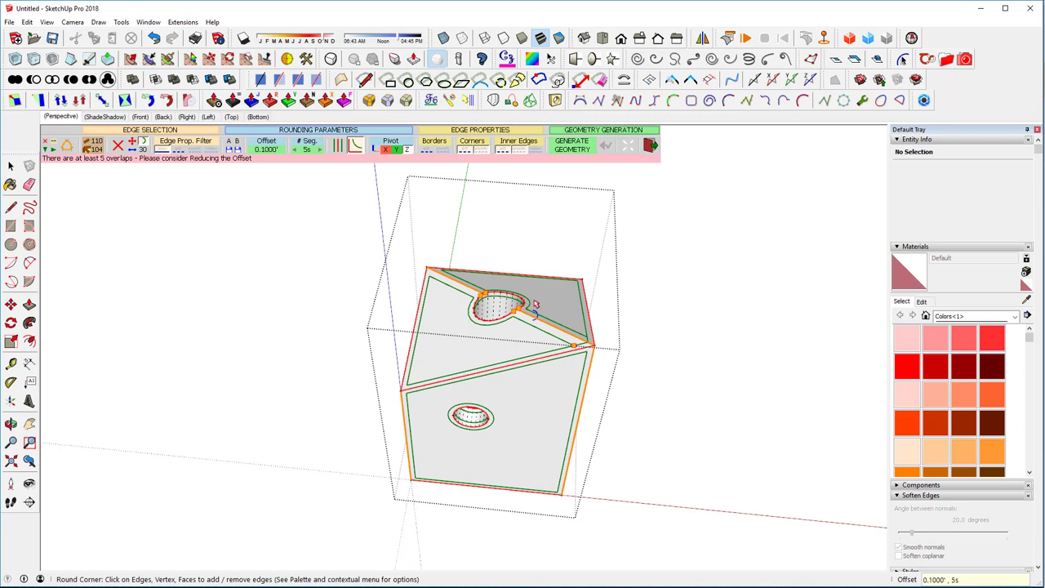
click(611, 315)
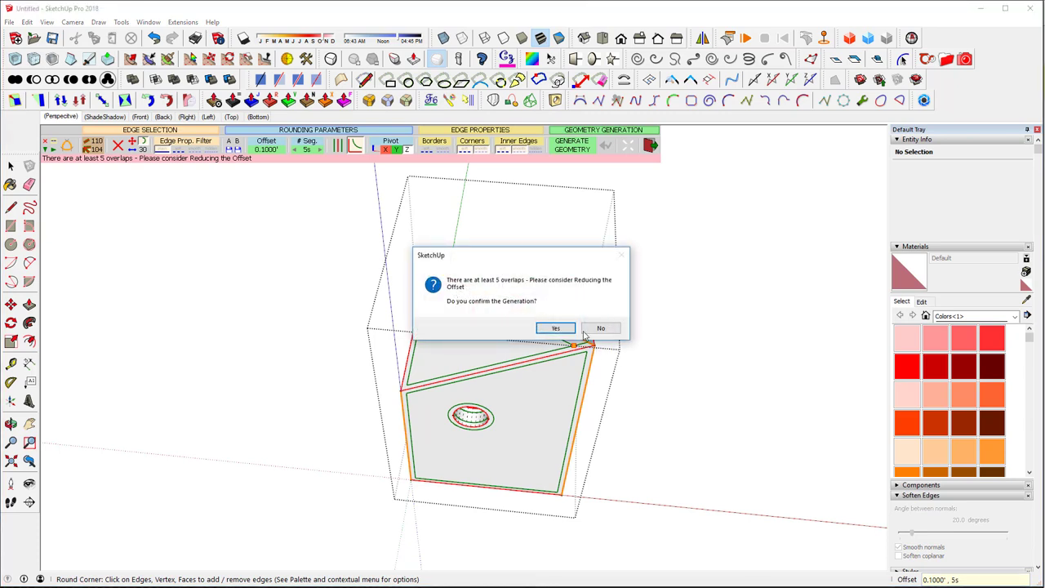
click(614, 333)
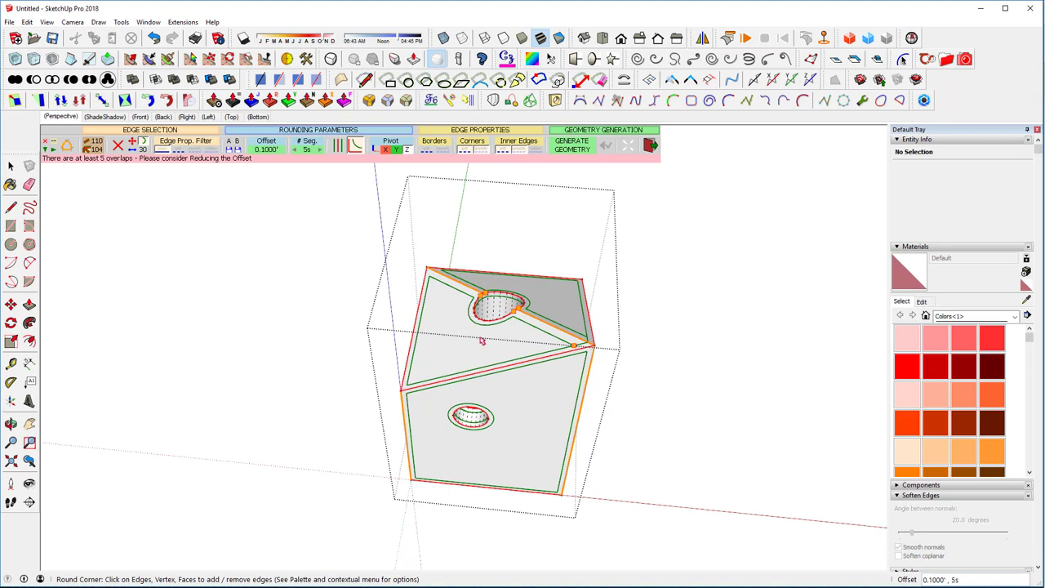
Set the Round Corner offset to 0.05' and generate the rounding on the whole body despite the overlap
text(.05)
key(Return)
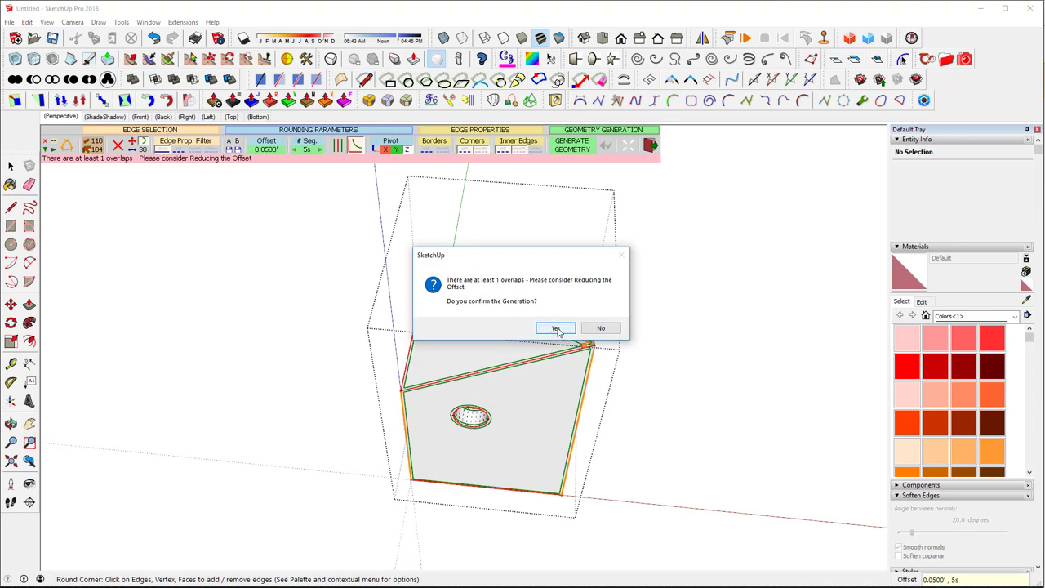
click(556, 328)
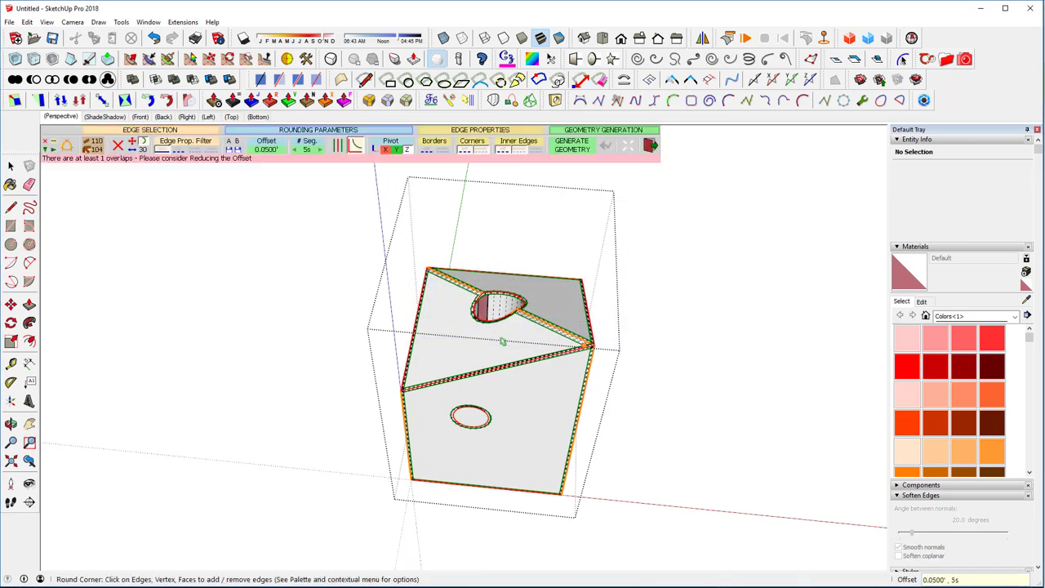
Examine the rounded body from several sides, checking the multi-face corner, the hole rim and the recess, and exit Round Corner
middle_drag(523, 351, 642, 476)
scroll(497, 380, up, 3)
scroll(642, 476, up, 6)
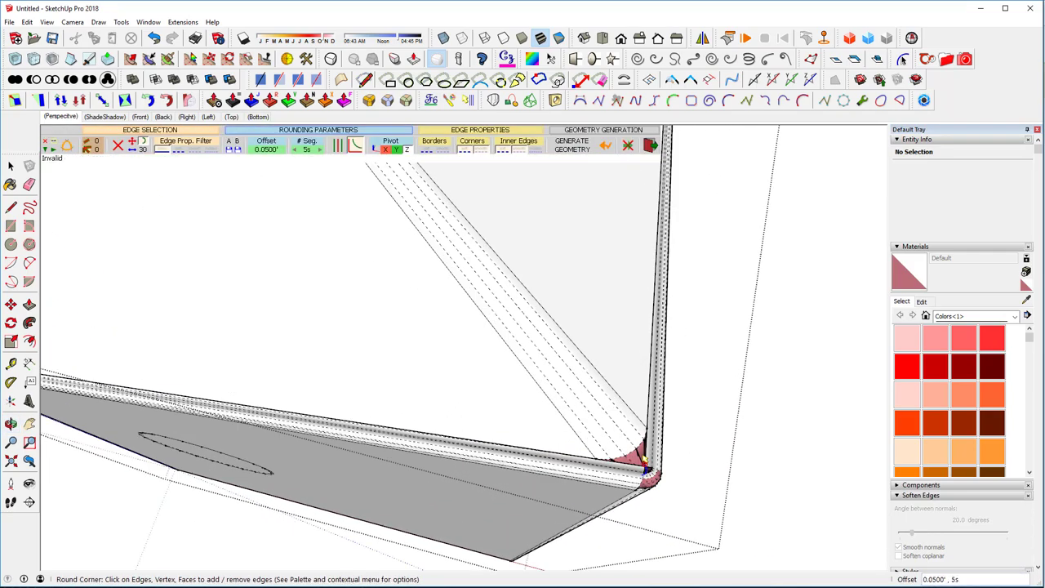
scroll(588, 429, down, 8)
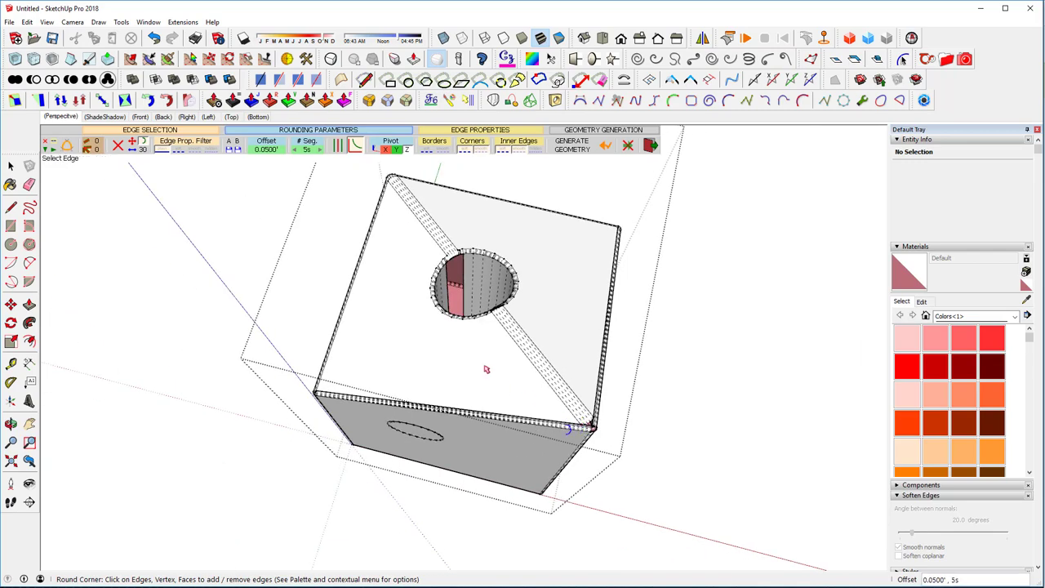
middle_drag(485, 367, 761, 277)
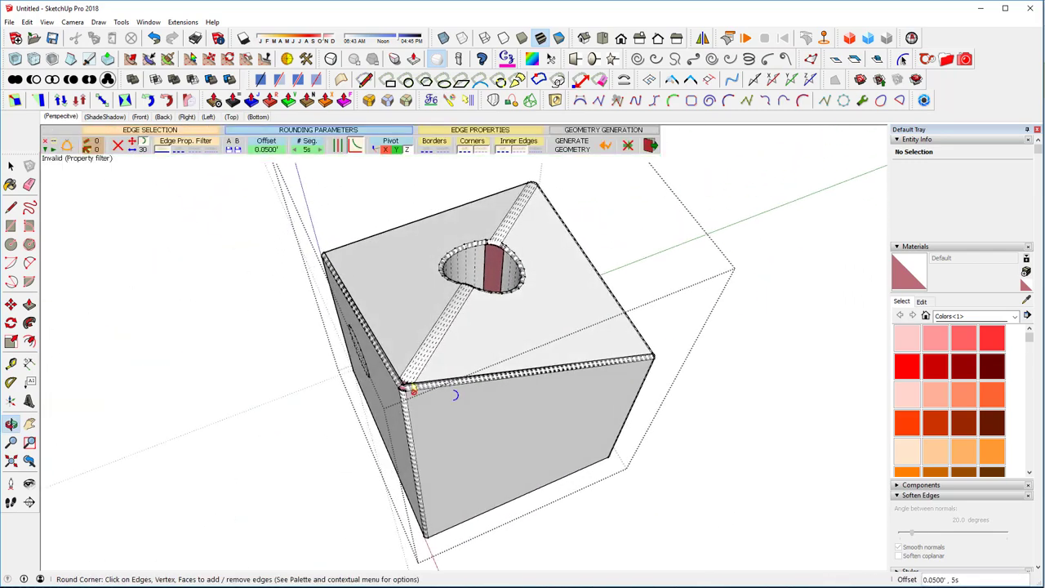
middle_drag(460, 387, 734, 263)
scroll(439, 406, down, 3)
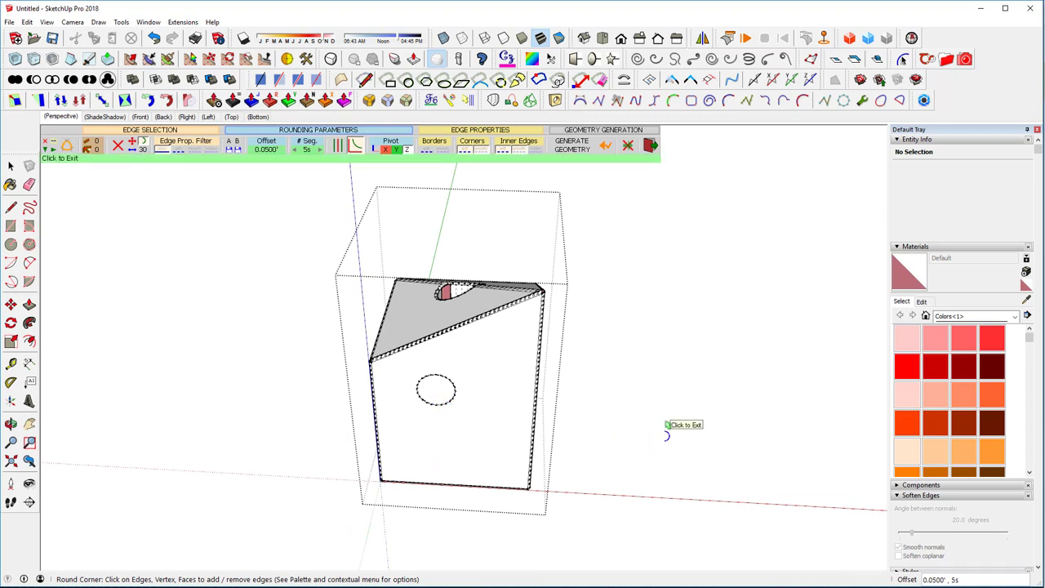
click(628, 418)
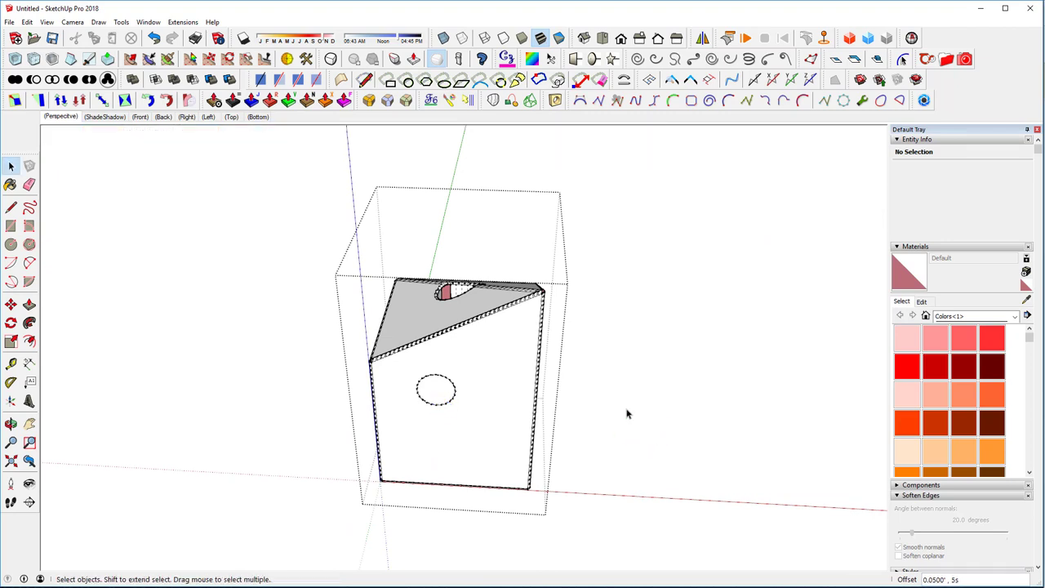
Undo the rounding and the cylinder subtraction
key(ctrl+z)
key(ctrl+z)
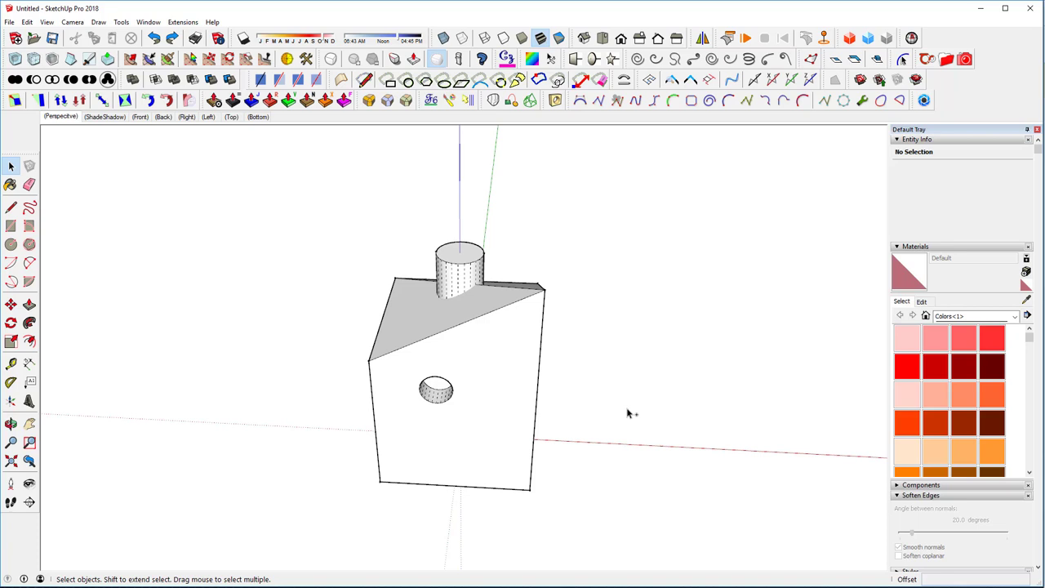
Try rounding the front vertical edge at the outward-shifted corner with a 0.5' offset and 5 segments, inspecting the slanted sides
scroll(627, 413, down, 2)
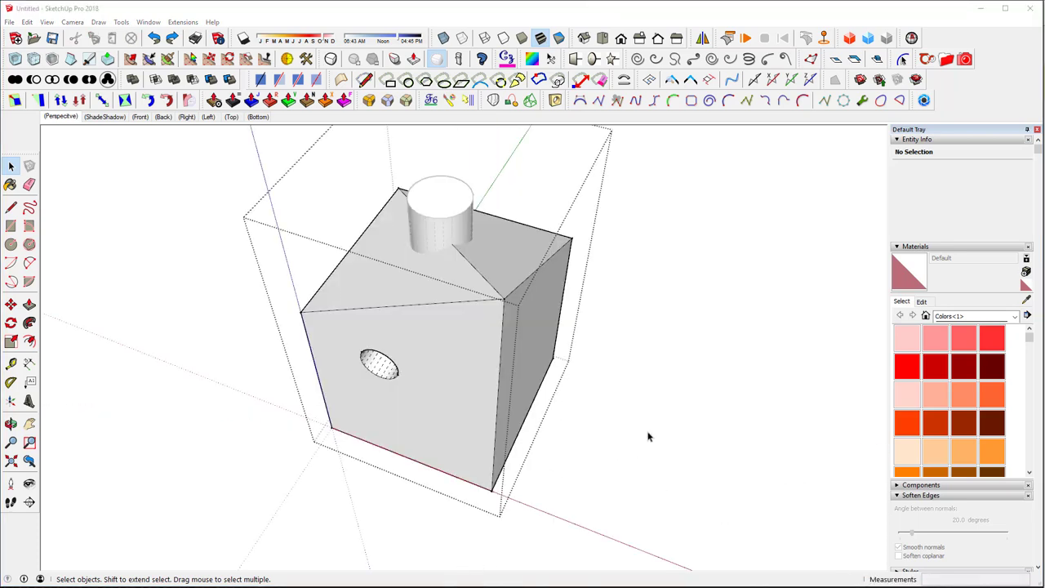
click(499, 383)
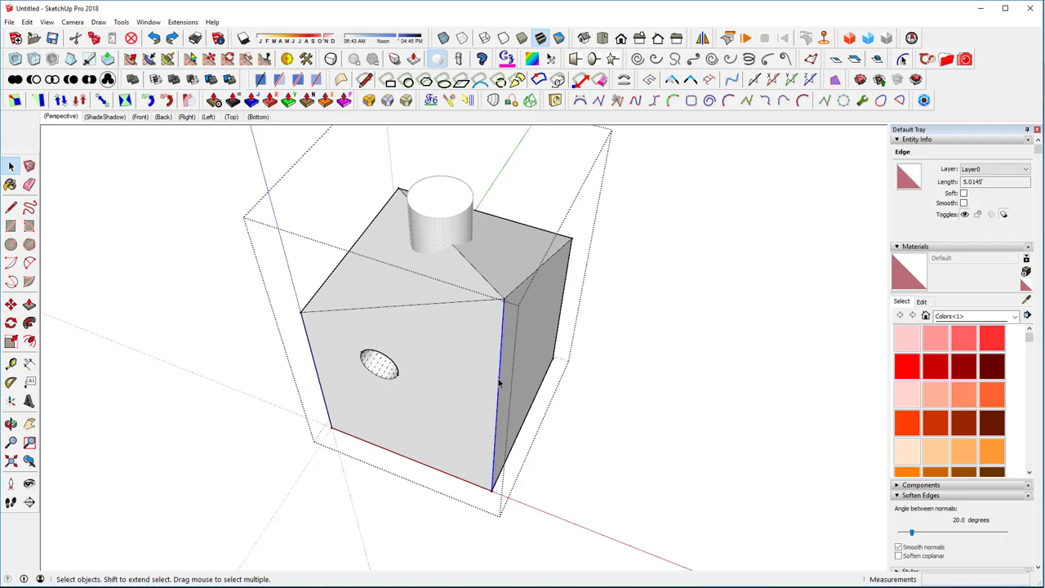
click(579, 376)
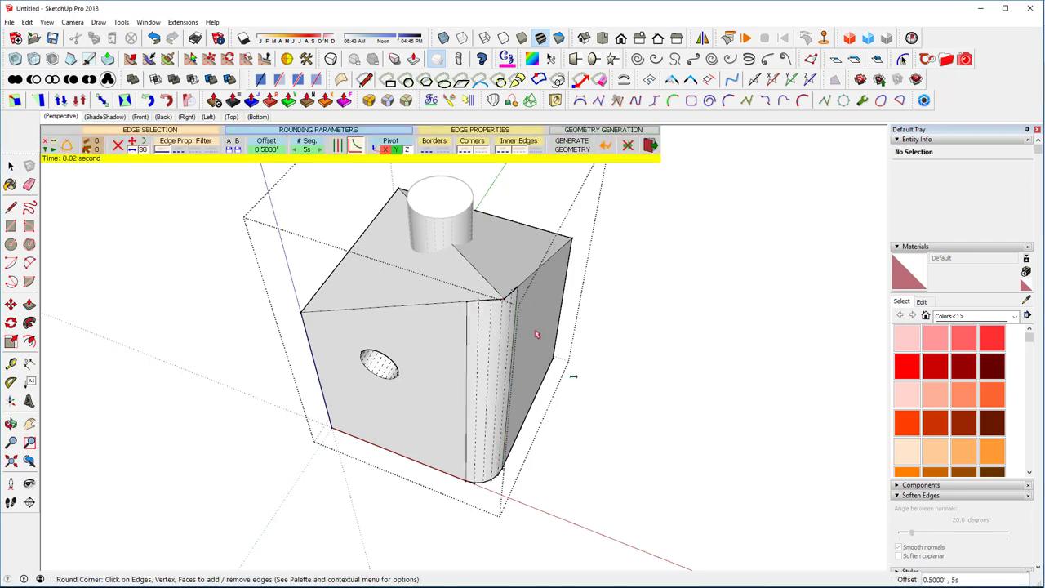
mouse_move(537, 335)
middle_down()
mouse_move(547, 445)
mouse_move(544, 199)
mouse_move(536, 240)
mouse_move(583, 440)
mouse_move(547, 367)
mouse_move(488, 187)
mouse_move(525, 182)
middle_up()
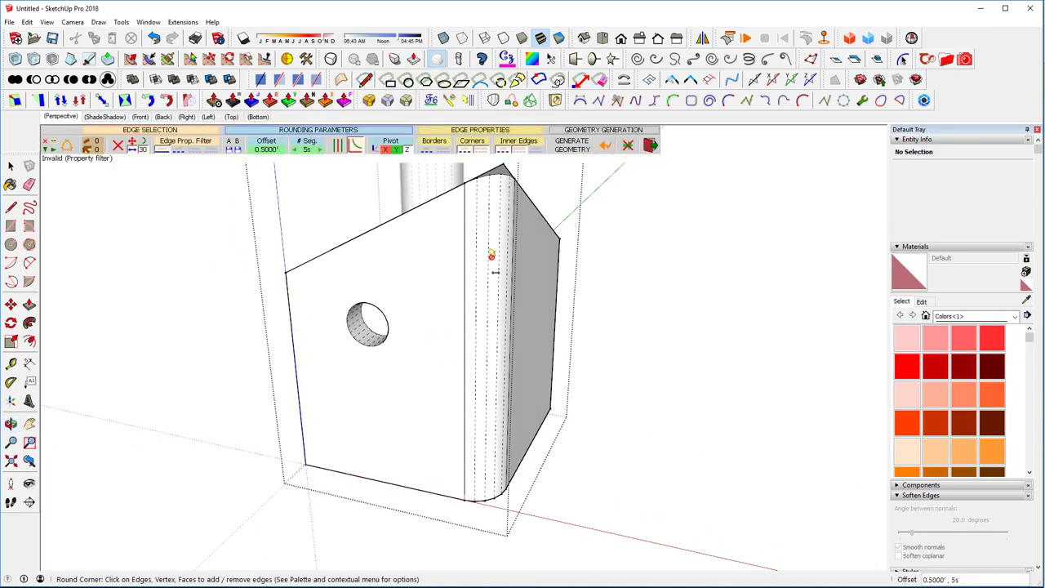
middle_drag(493, 254, 579, 380)
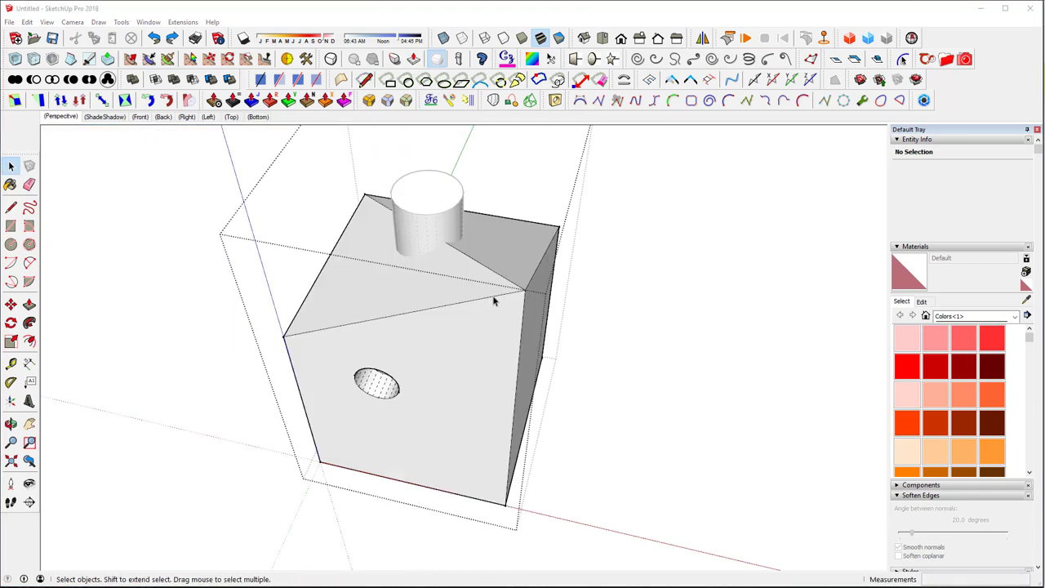
Round the front face's upper edge and the rear vertical edge with Round Corner, using a 0.5' offset and 5 segments
click(494, 297)
middle_drag(494, 297, 541, 387)
key(r)
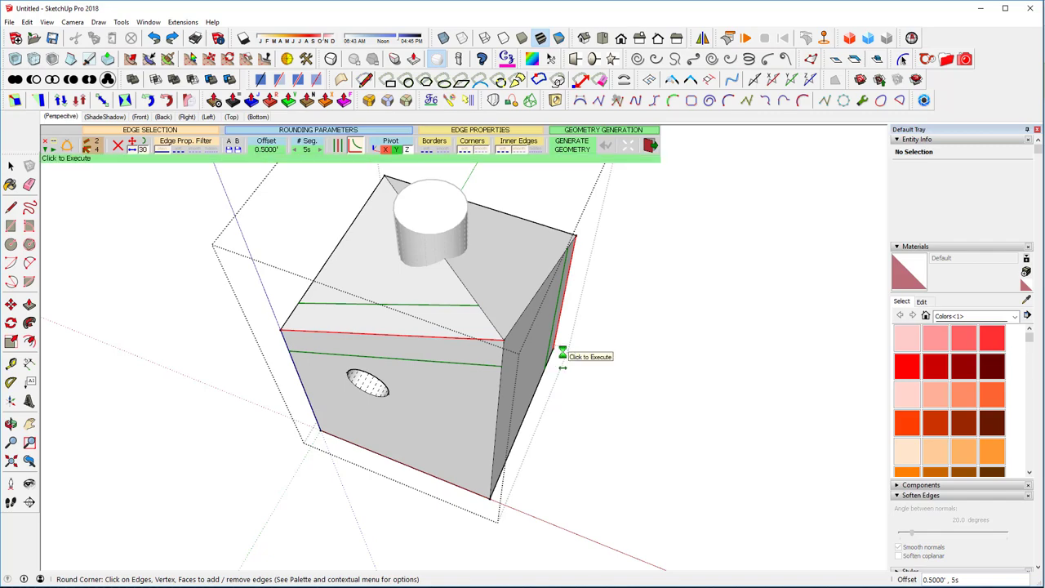
click(562, 353)
middle_drag(576, 392, 494, 385)
click(527, 367)
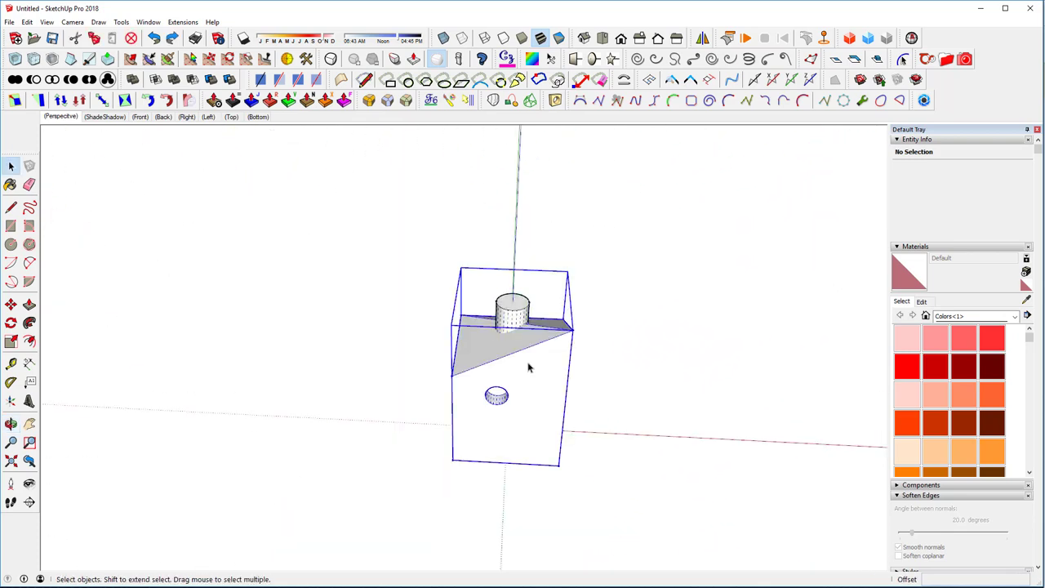
scroll(536, 387, down, 2)
shift+middle_drag(519, 365, 472, 329)
middle_drag(589, 372, 522, 387)
scroll(511, 371, up, 3)
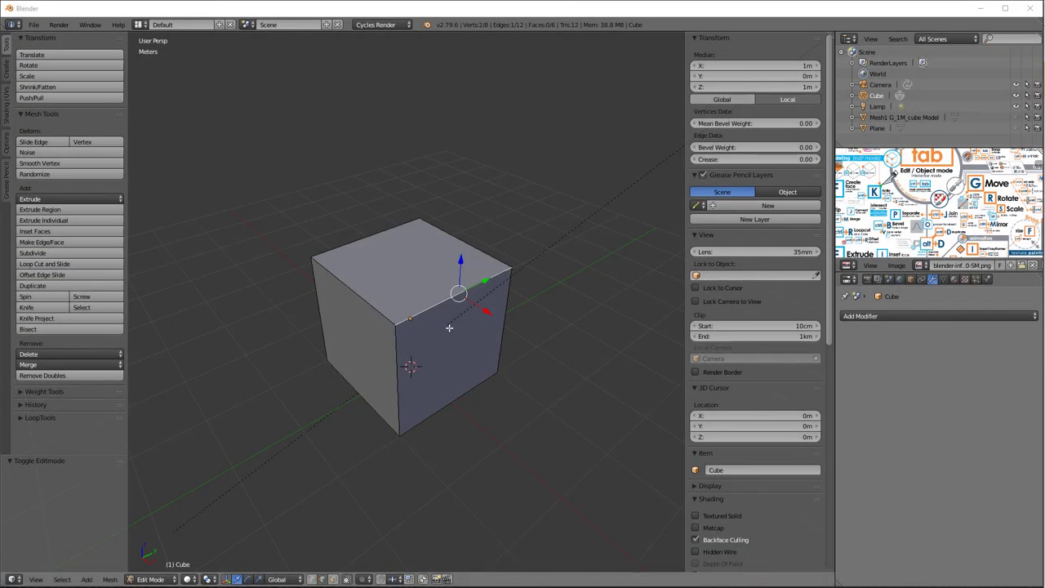
Bevel the three cube edges meeting at the near upper corner with an offset of about 0.435, comparing 10 segments with a single segment
right_click(375, 304)
right_click(431, 308)
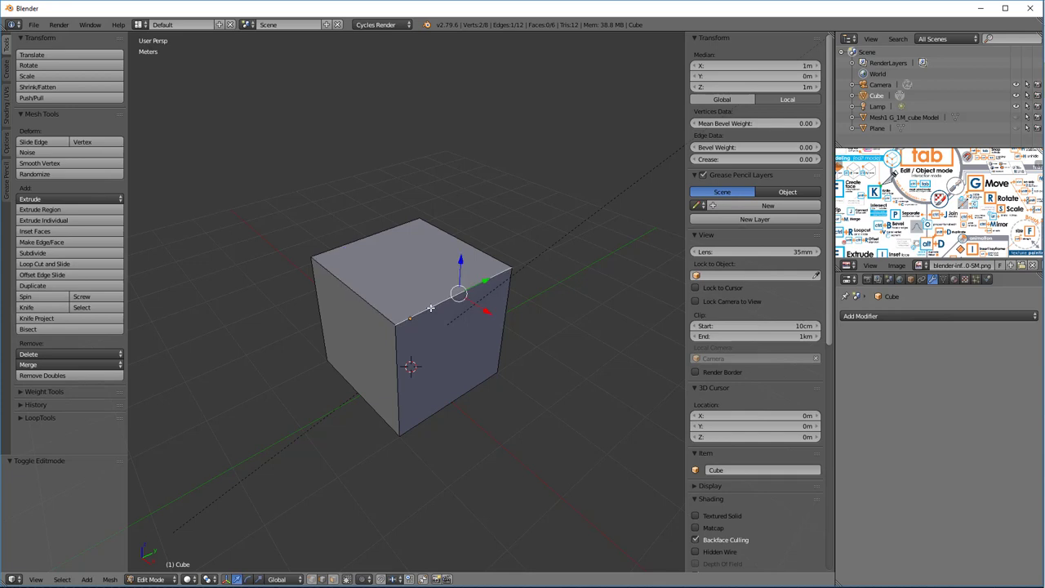
shift+right_click(380, 312)
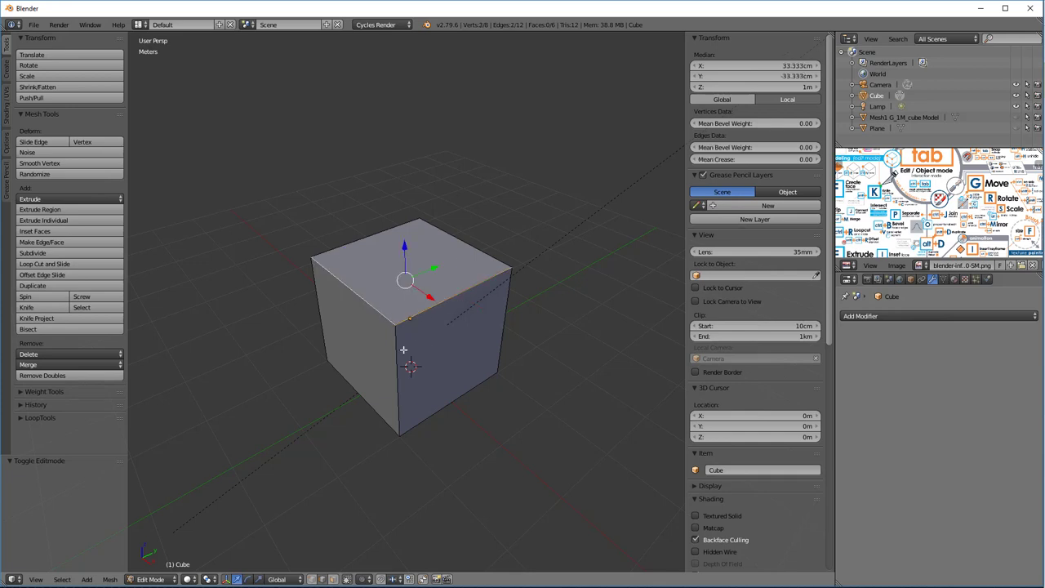
shift+right_click(394, 353)
middle_drag(395, 352, 230, 486)
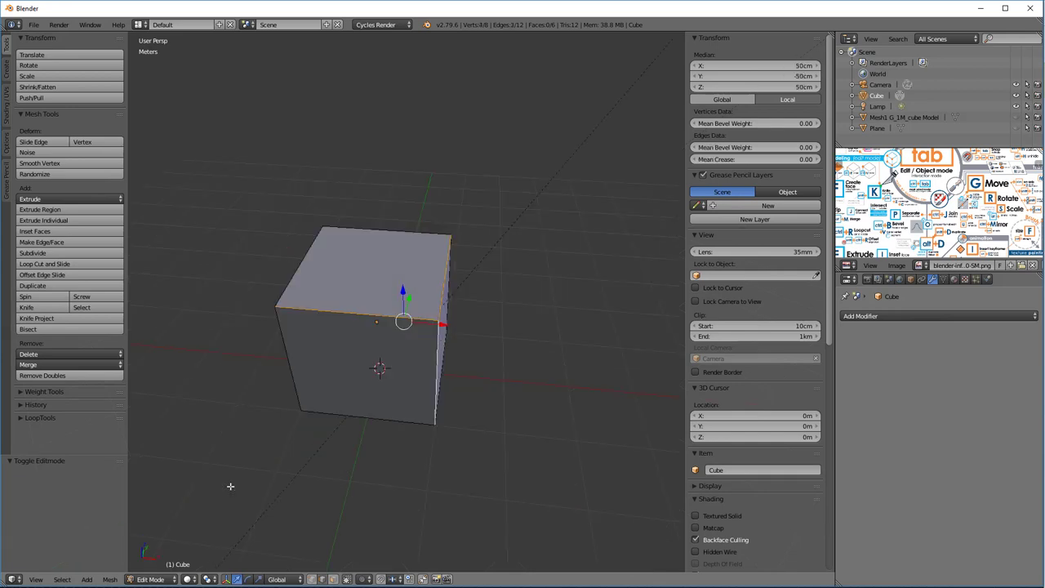
click(112, 579)
mouse_move(165, 446)
key(ctrl+e)
mouse_move(493, 416)
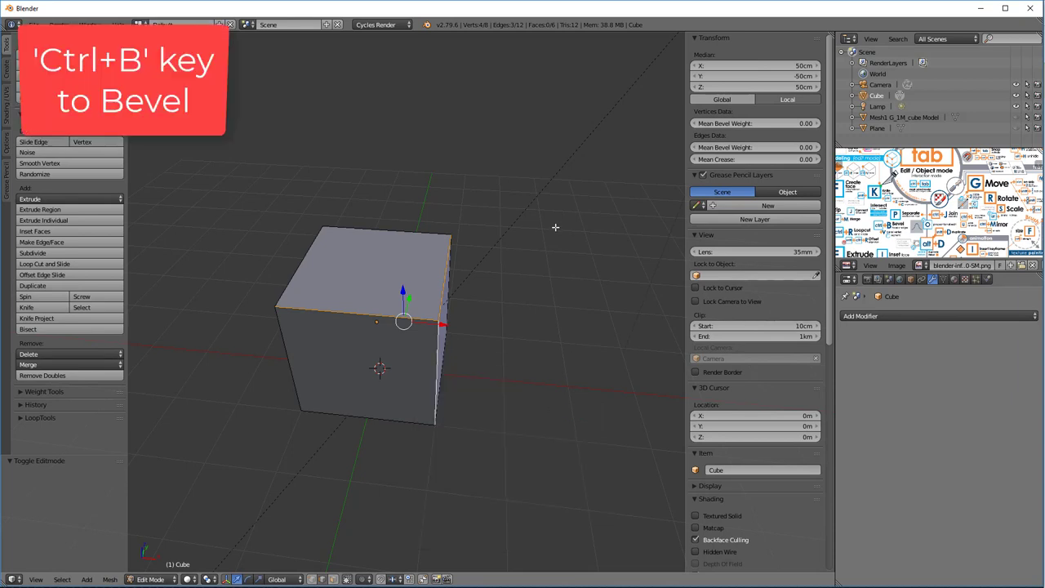
key(ctrl+b)
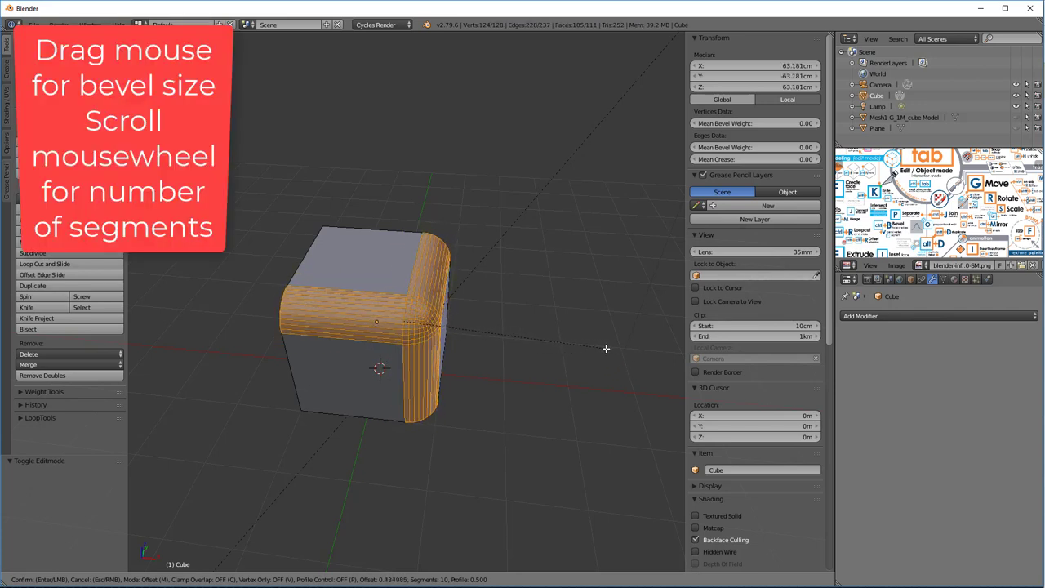
scroll(605, 349, down, 9)
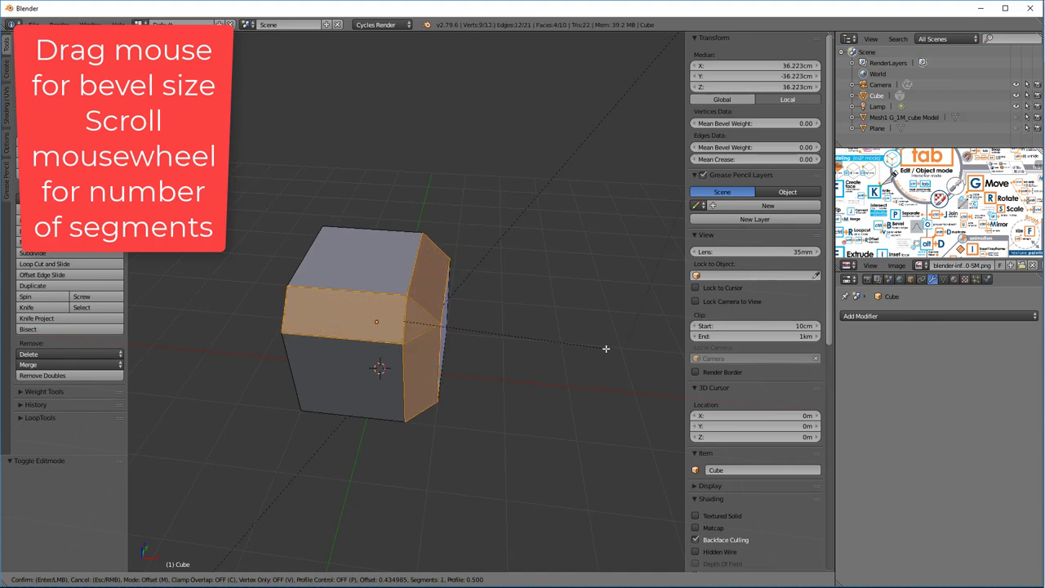
scroll(597, 345, up, 5)
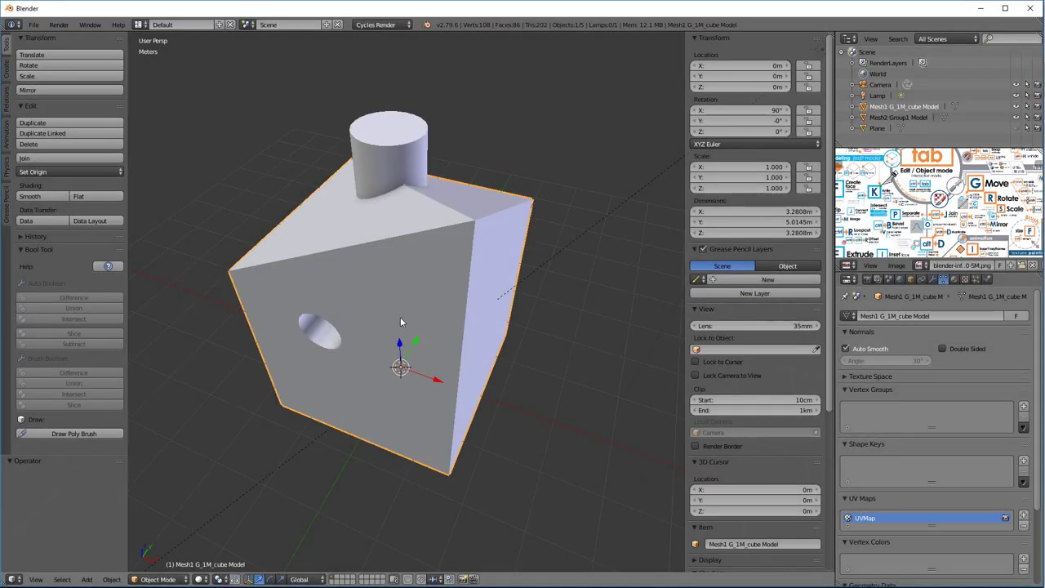
Open the imported cube body's mesh for editing with nothing selected and clear its custom split normals data
right_click(400, 156)
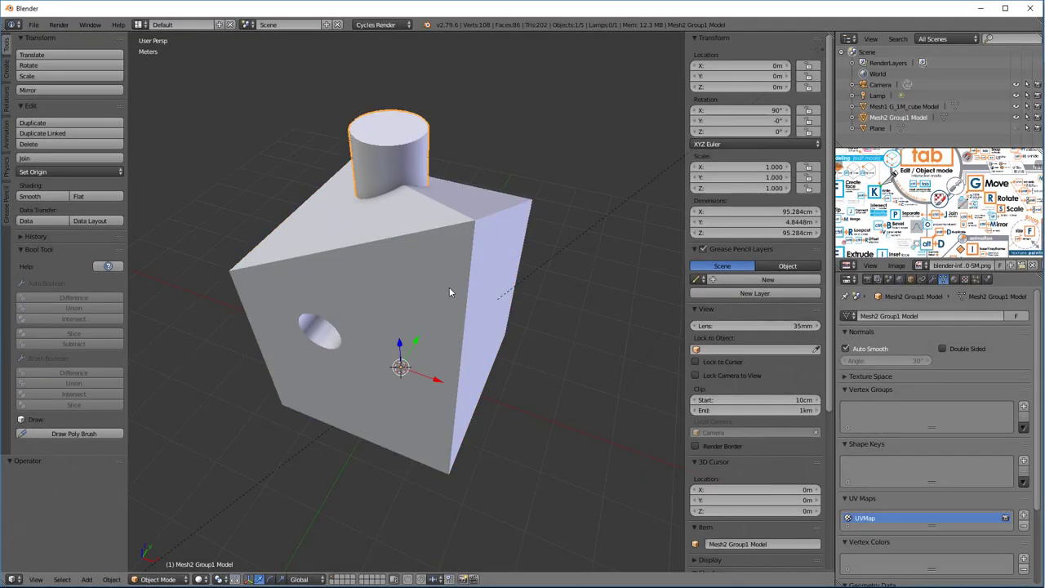
right_click(462, 317)
middle_drag(511, 327, 490, 239)
key(Tab)
key(a)
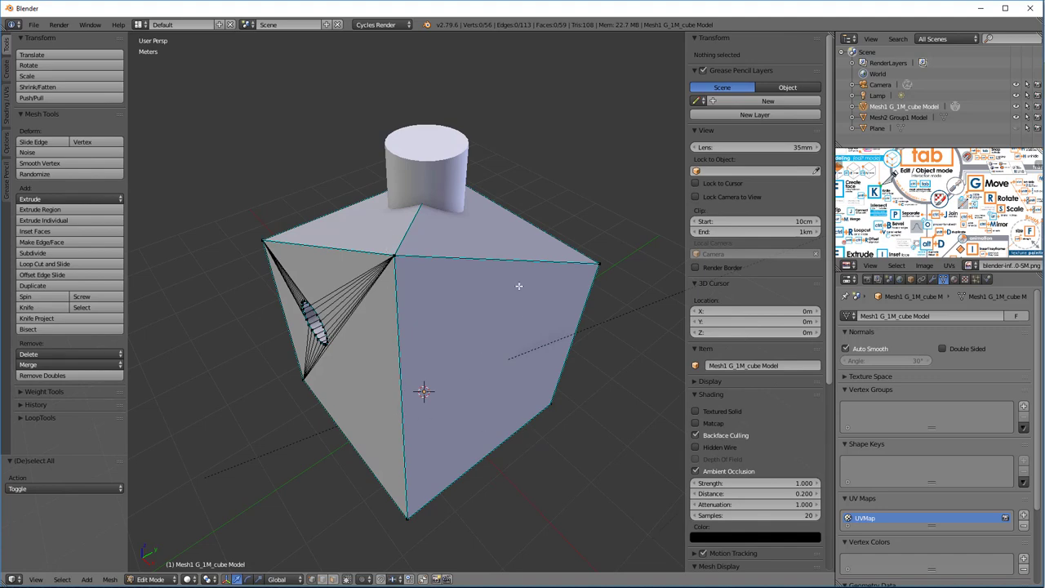
middle_drag(518, 285, 493, 296)
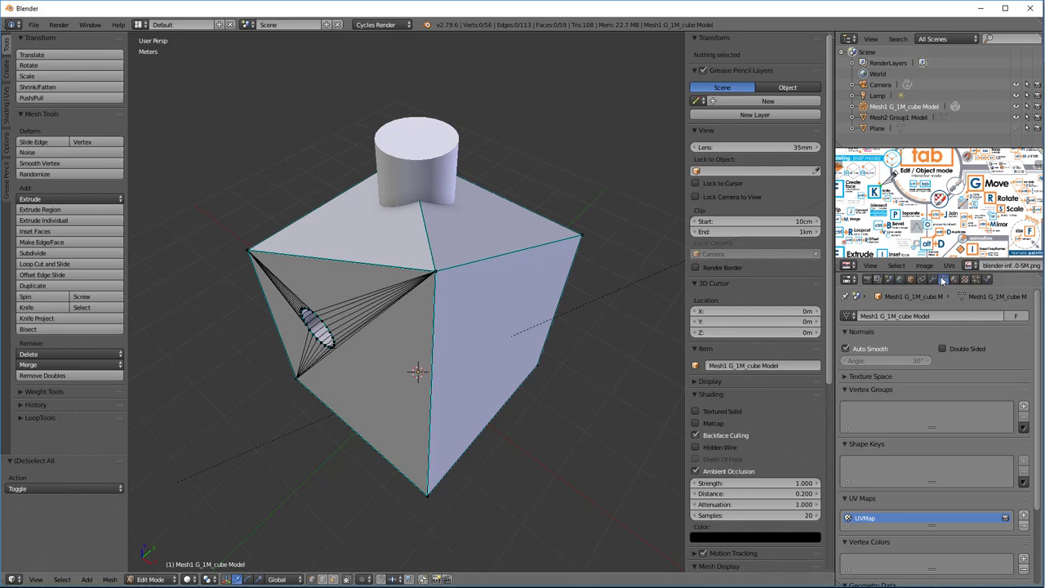
scroll(943, 384, down, 3)
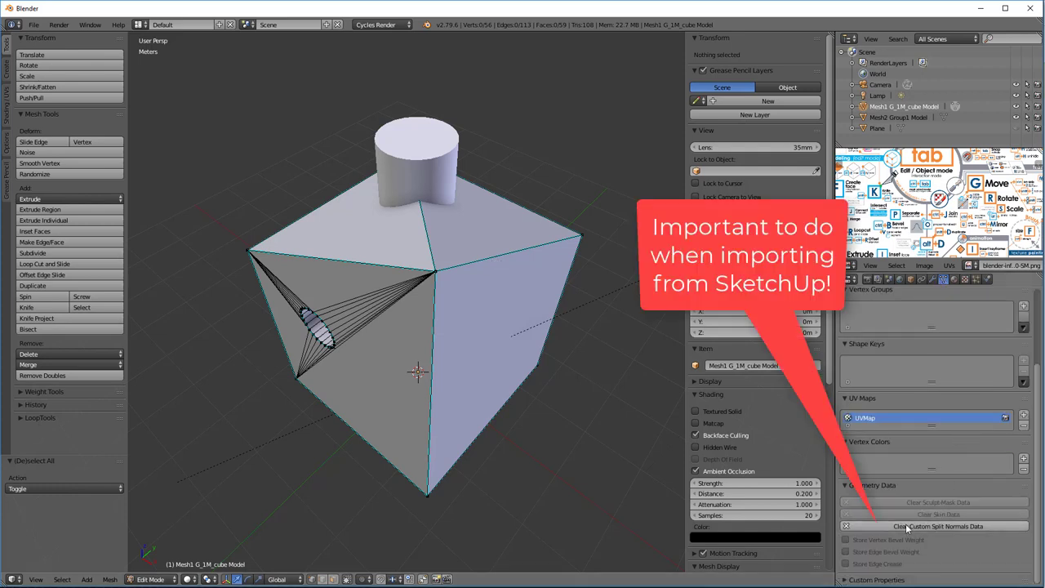
click(973, 526)
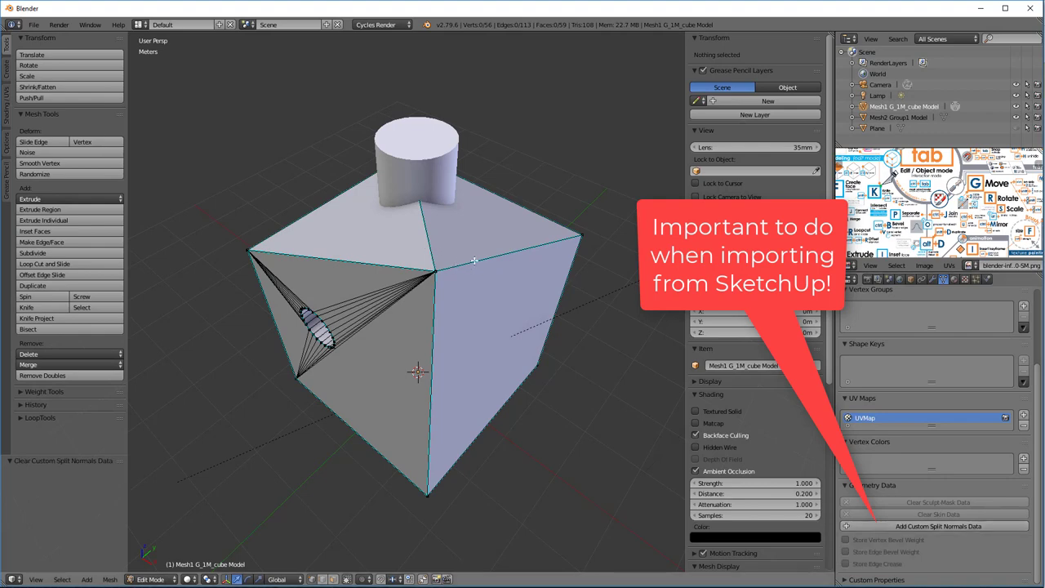
Clear the sharp marking from all edges of the cube body, then deselect everything and view the triangulated front face
key(a)
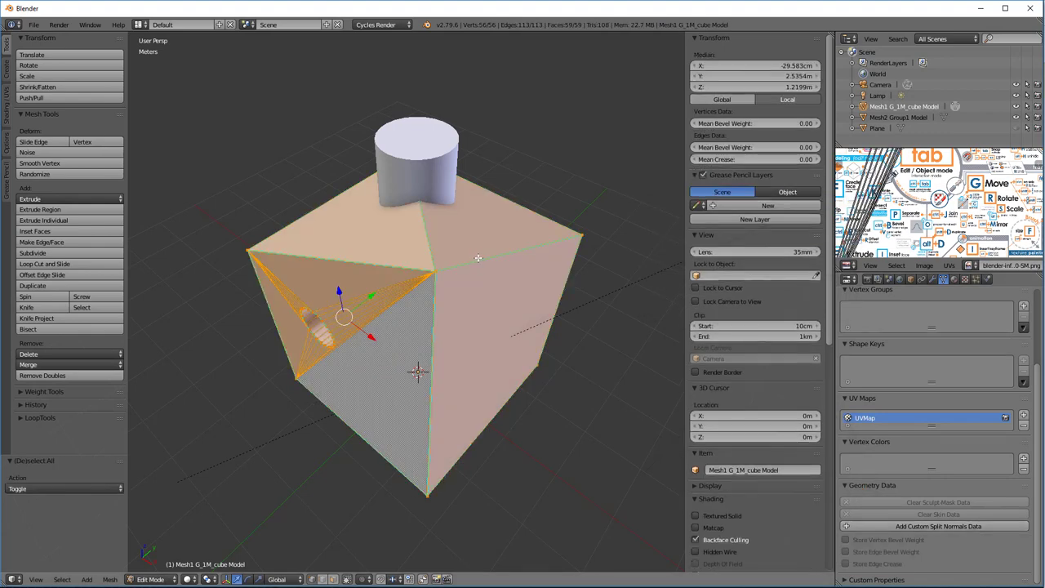
key(ctrl+e)
mouse_move(477, 258)
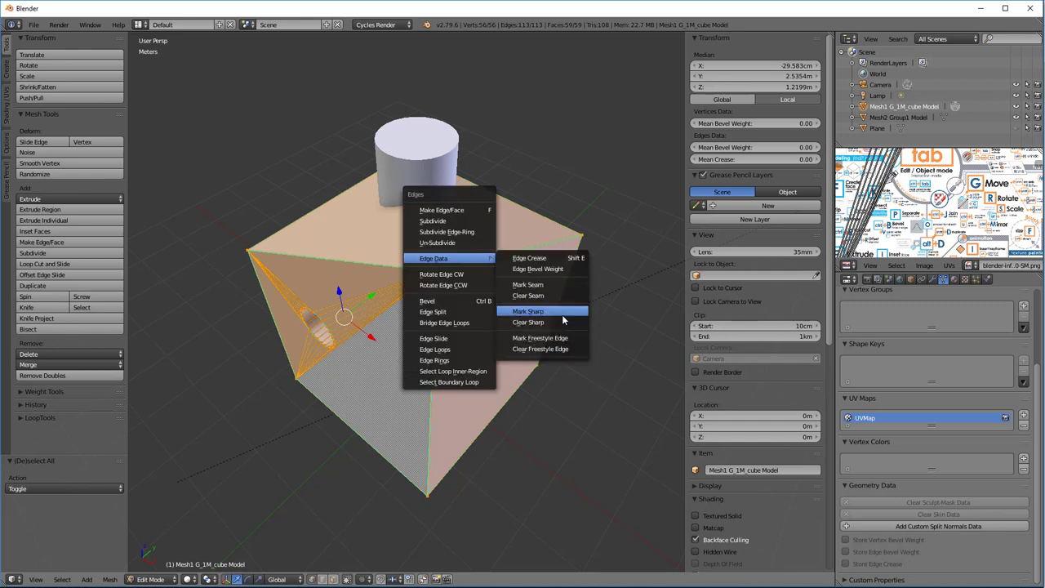
click(546, 325)
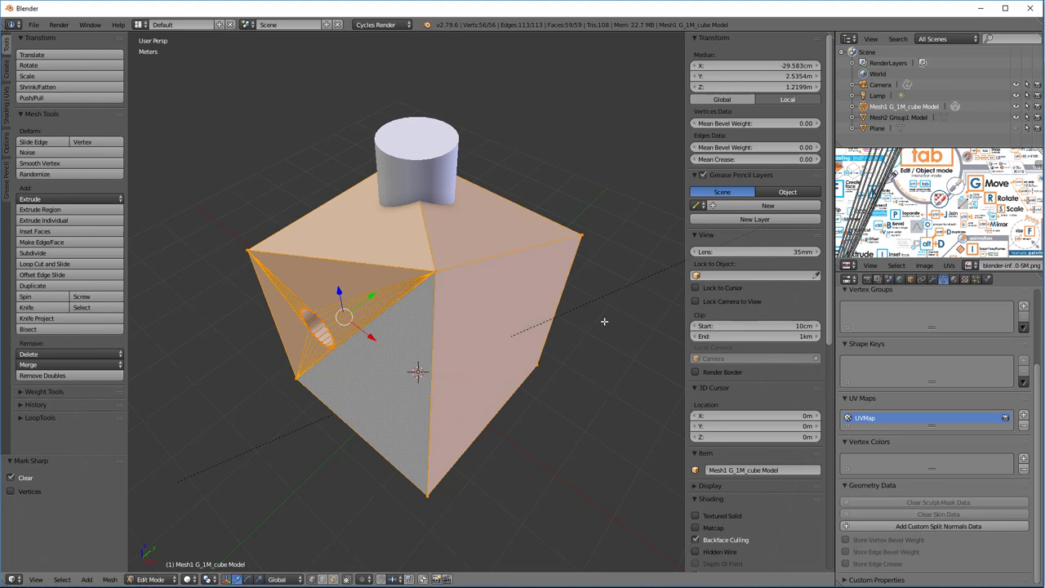
middle_drag(582, 319, 478, 301)
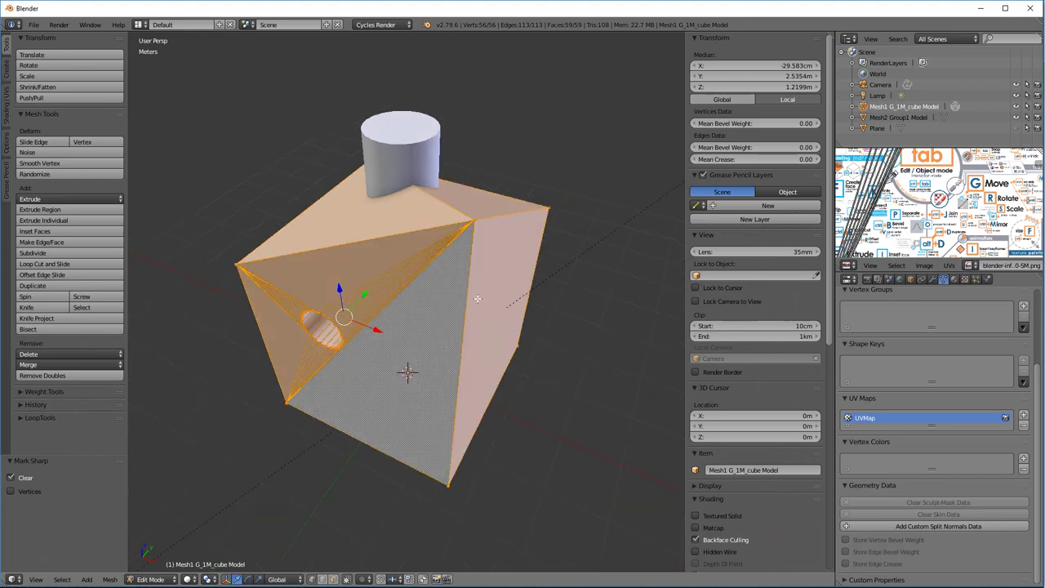
key(a)
middle_drag(478, 299, 374, 259)
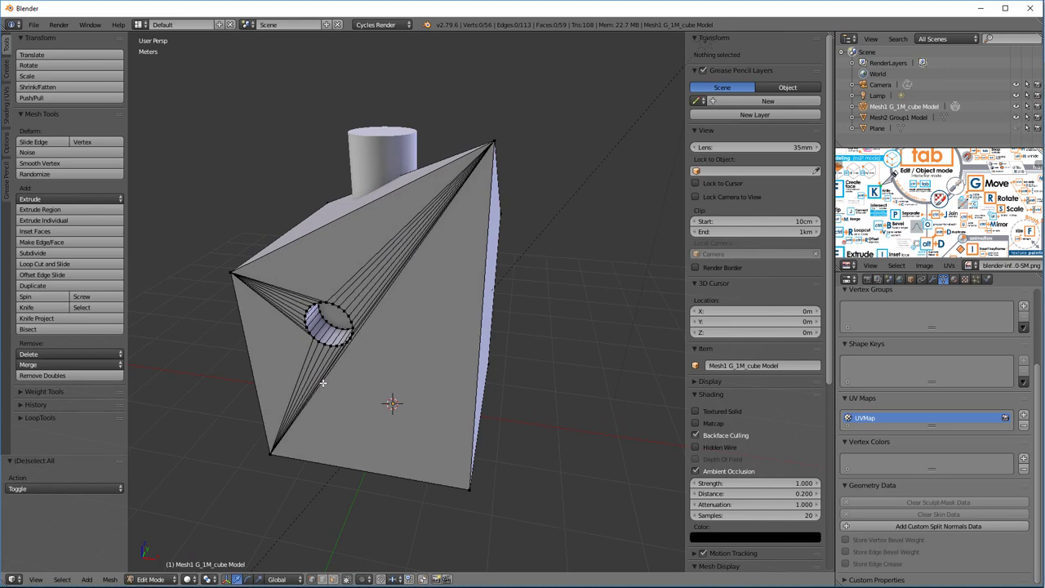
middle_drag(429, 231, 424, 241)
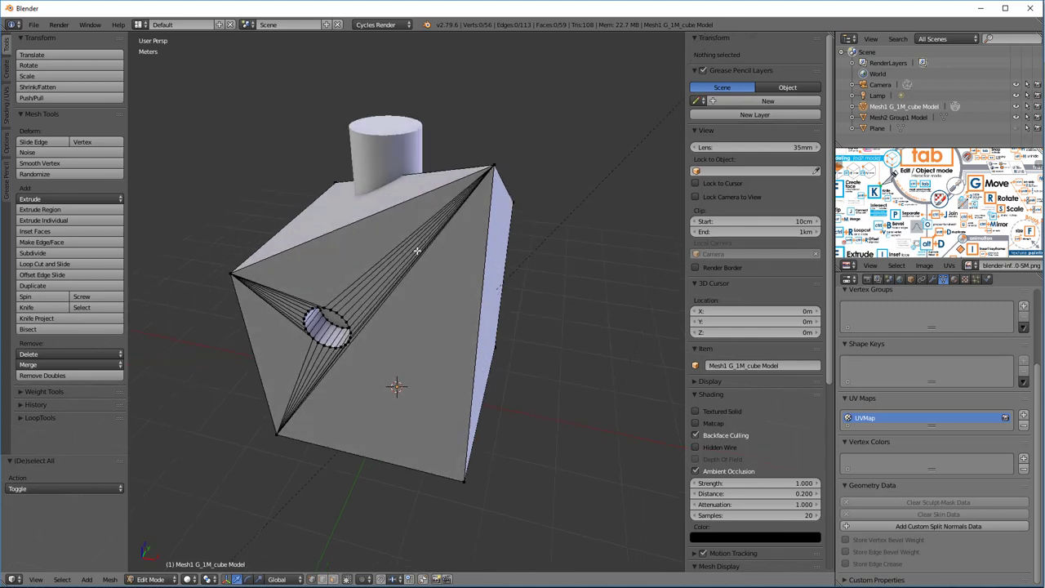
Leave the cube body's mesh and clear the custom split normals data of the cylinder object
key(Tab)
right_click(382, 143)
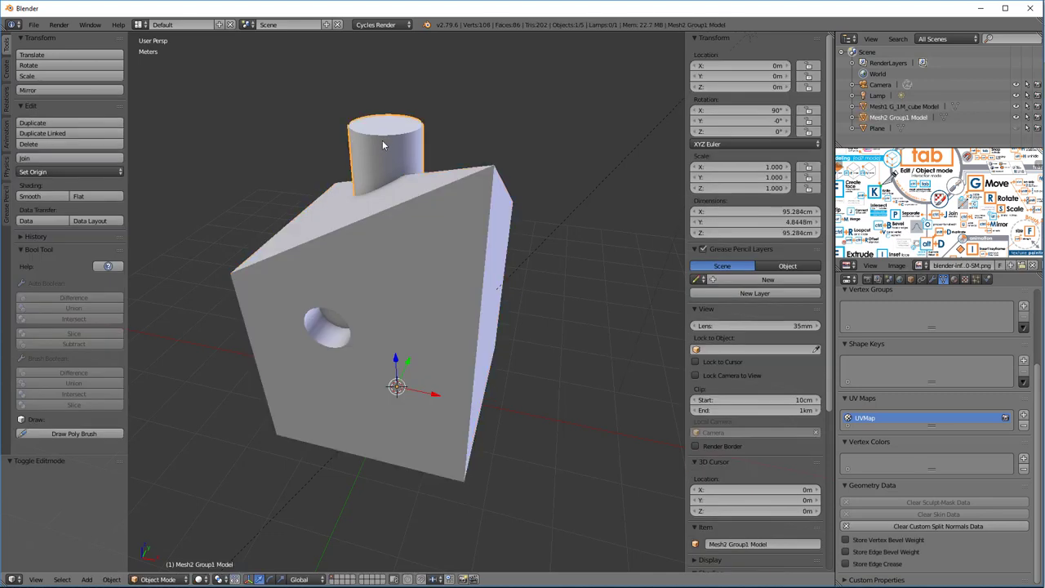
click(917, 525)
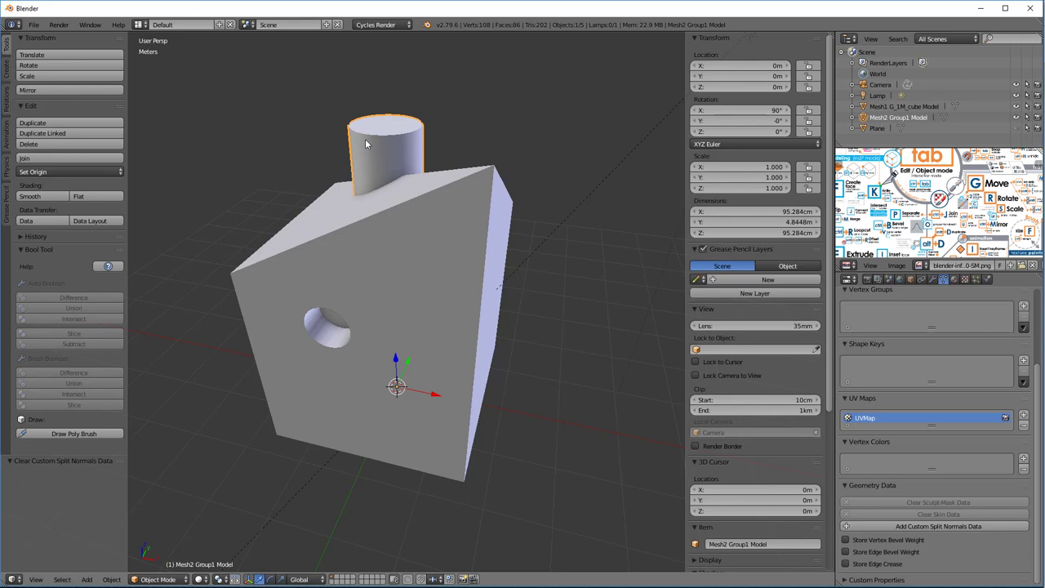
Clear the sharp marking from all of the cylinder's edges and return to Object Mode
key(Tab)
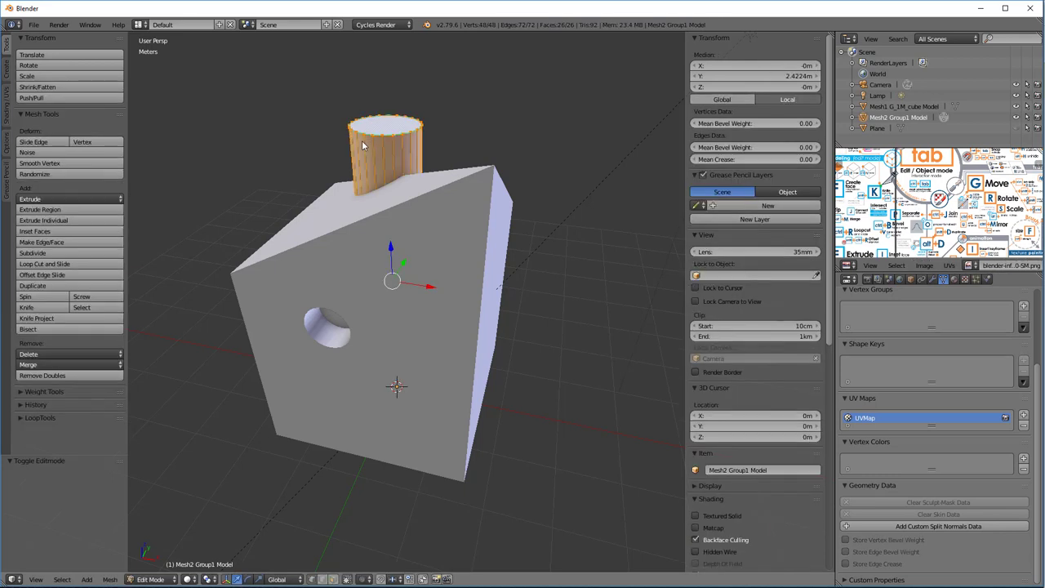
key(ctrl+e)
mouse_move(367, 145)
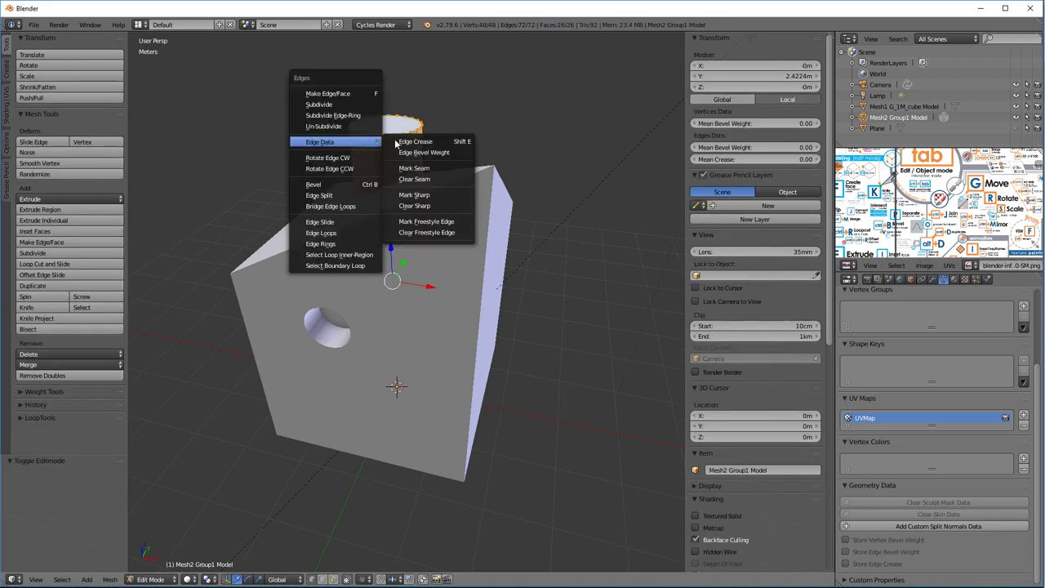
click(439, 205)
key(Tab)
middle_drag(527, 335, 490, 340)
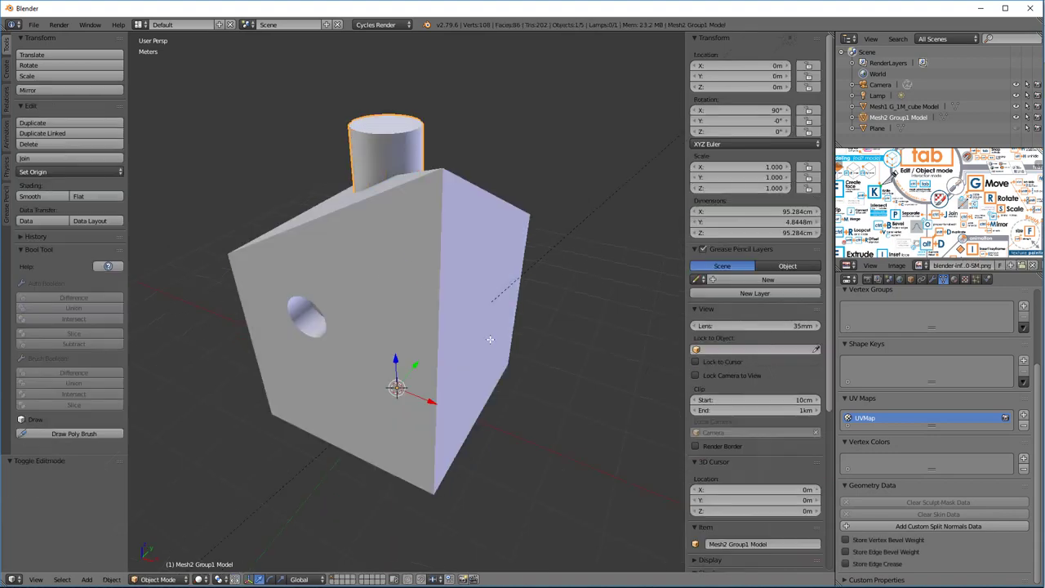
Open the cube body's mesh for editing again and set the mesh selection mode to Edge
right_click(409, 306)
key(Tab)
scroll(413, 323, up, 4)
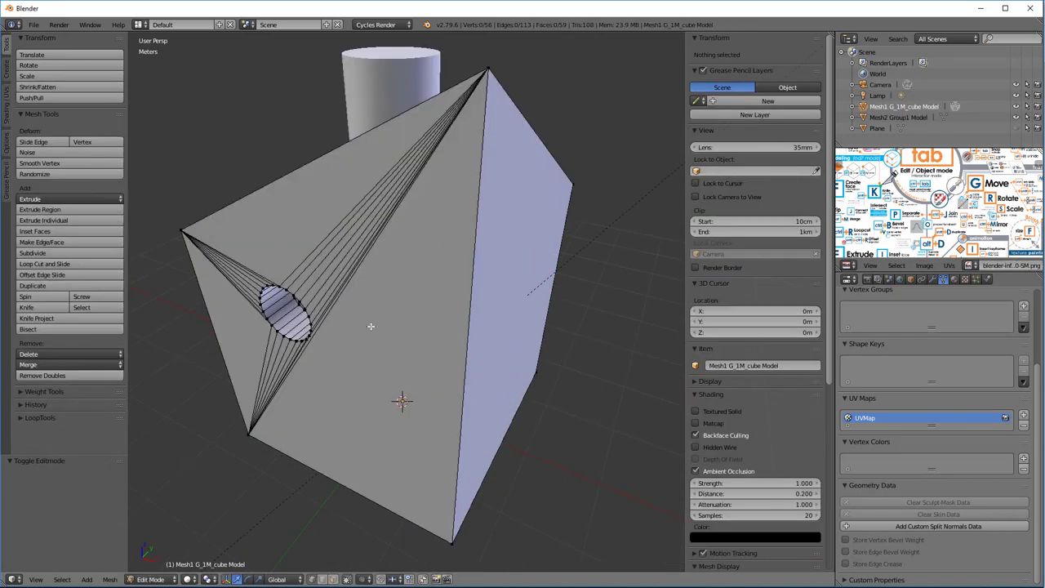
middle_drag(413, 323, 439, 302)
scroll(423, 317, down, 4)
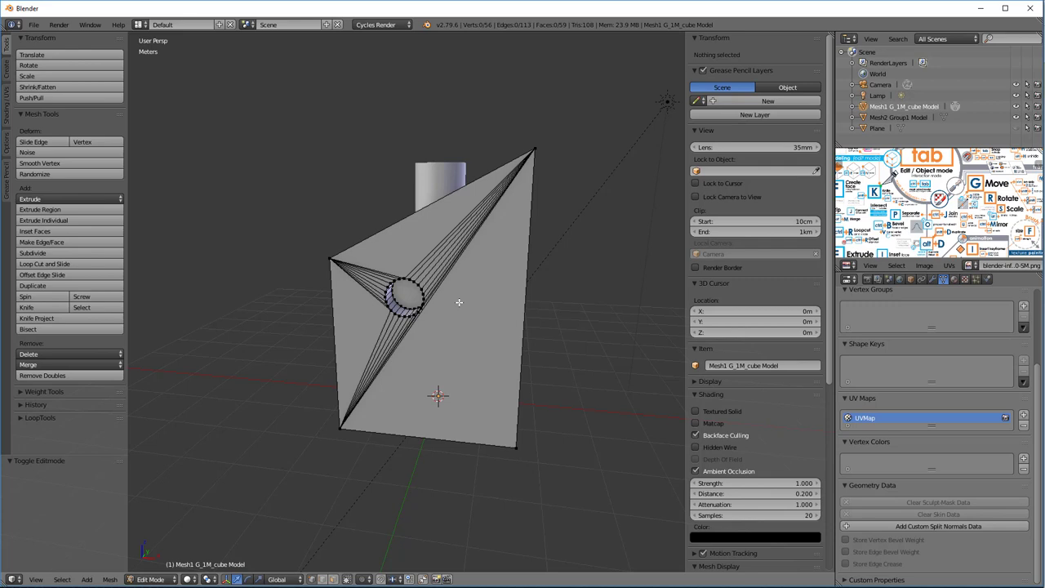
key(ctrl+Tab)
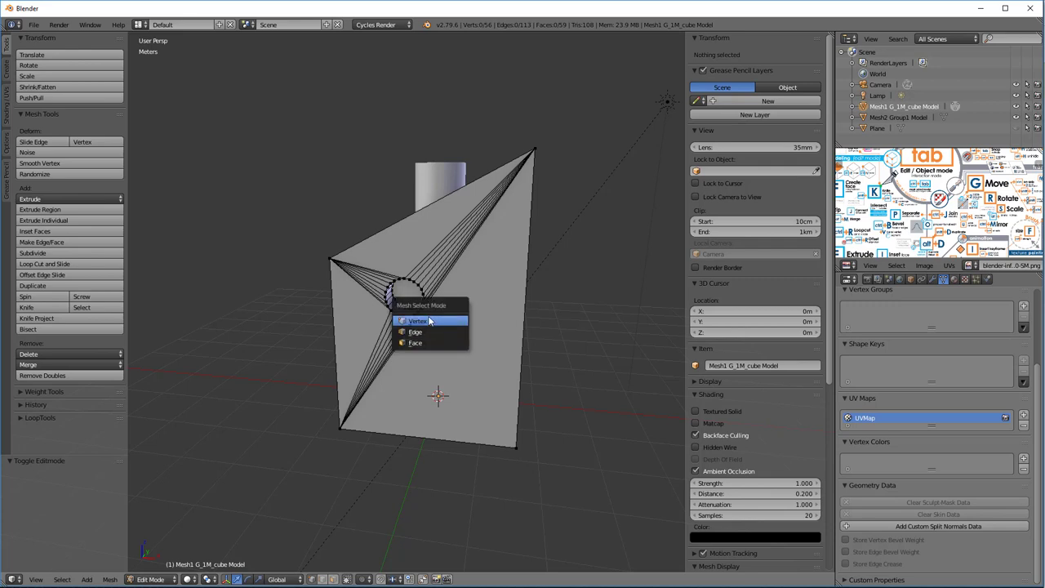
click(428, 332)
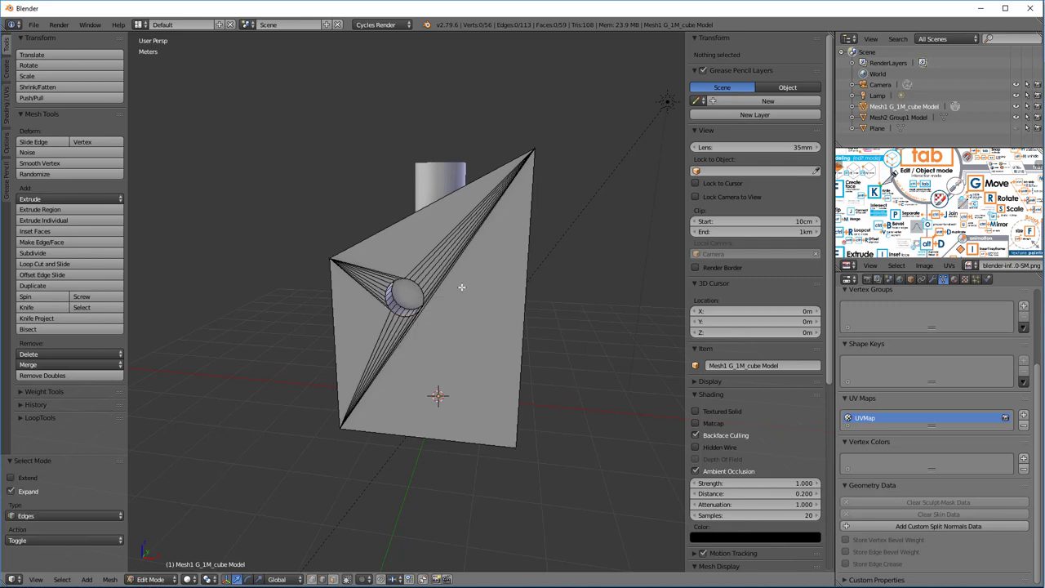
Circle-select the triangulation edges running from the round recess to the front face's corners and dissolve them
key(c)
drag(451, 276, 436, 250)
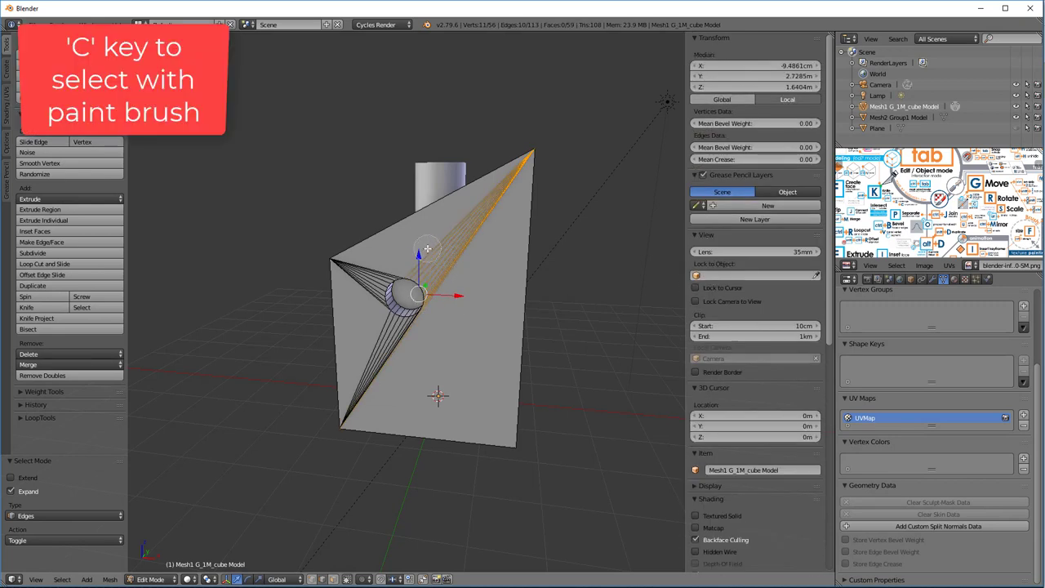
mouse_move(452, 346)
mouse_down()
mouse_move(369, 349)
mouse_move(349, 300)
mouse_move(364, 265)
mouse_up()
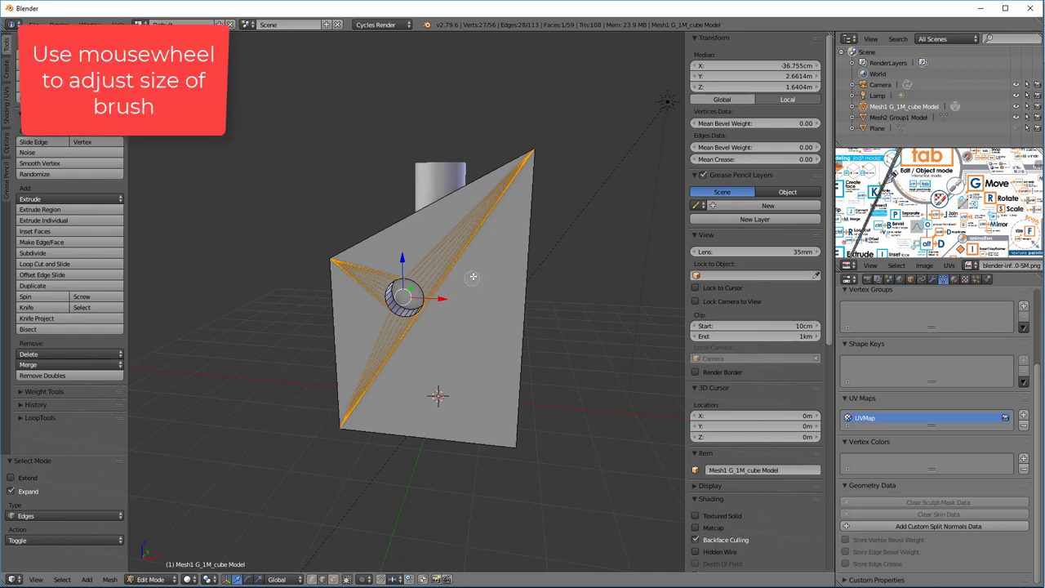
scroll(474, 274, up, 3)
right_click(470, 273)
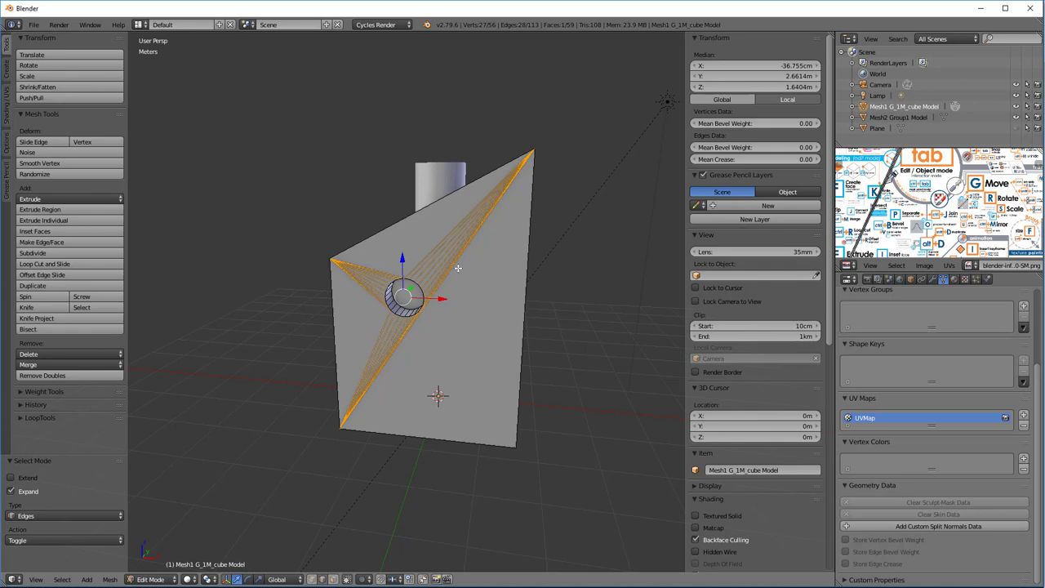
key(x)
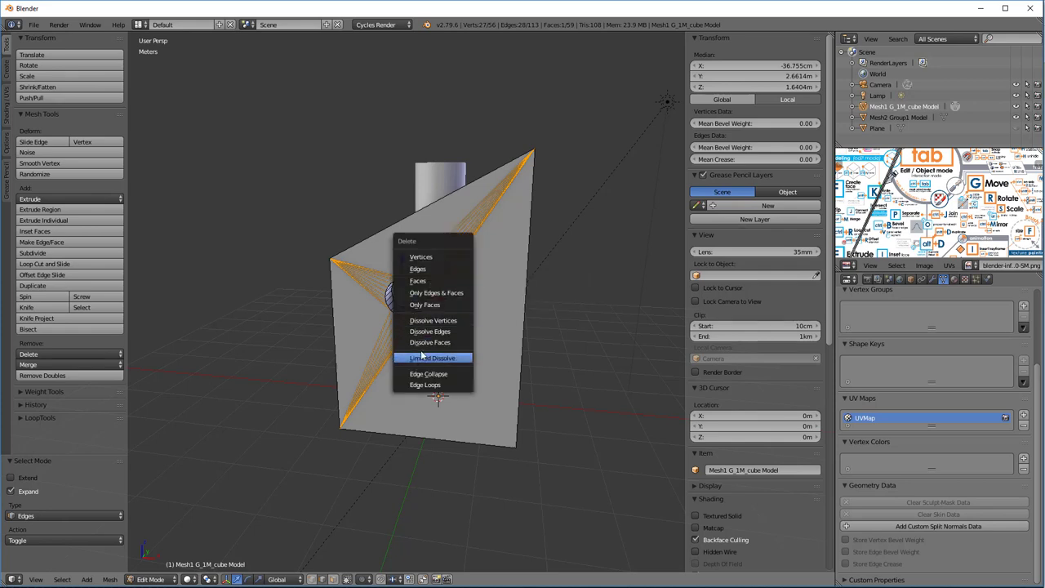
click(438, 331)
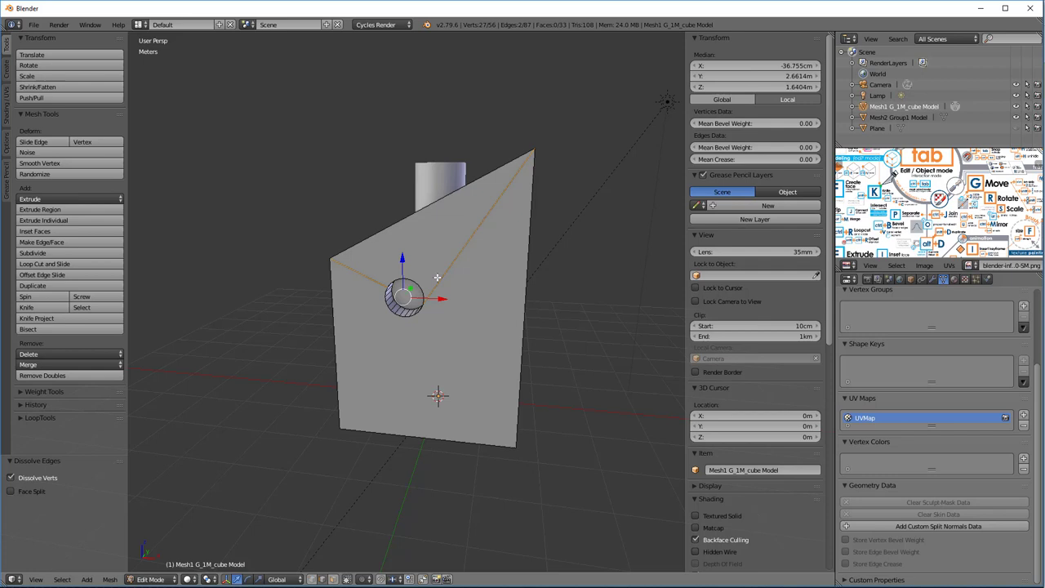
Try to bevel the front face's upper edge with an offset of about 0.313 and 10 segments
middle_drag(436, 278, 417, 361)
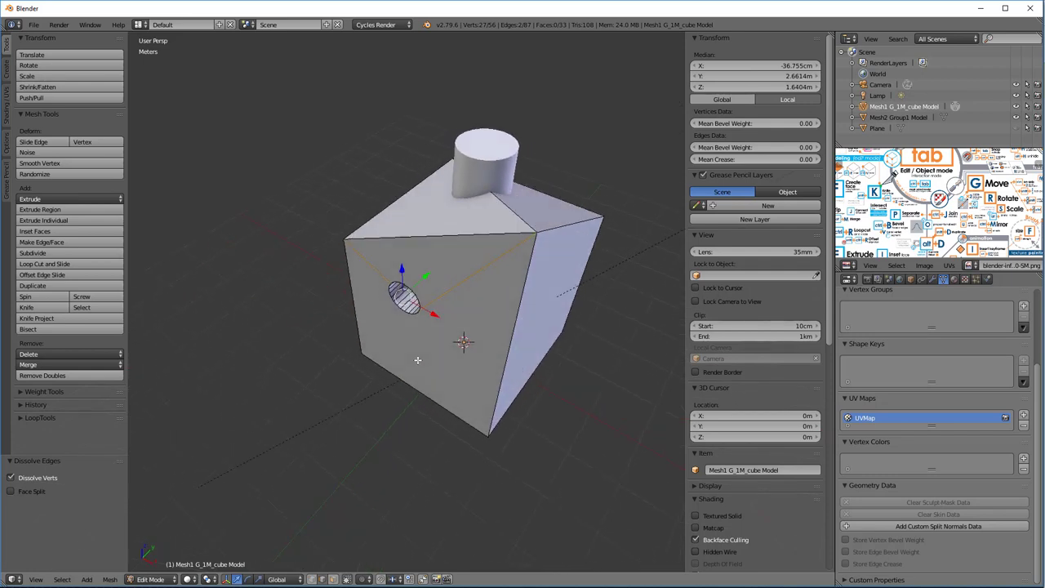
scroll(472, 257, up, 3)
scroll(467, 255, down, 2)
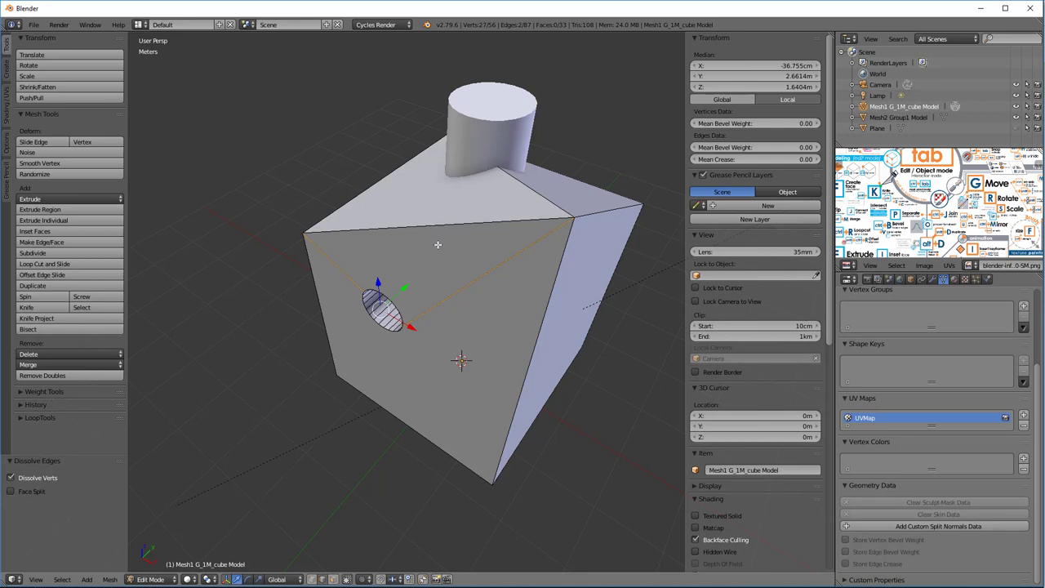
key(a)
right_click(437, 226)
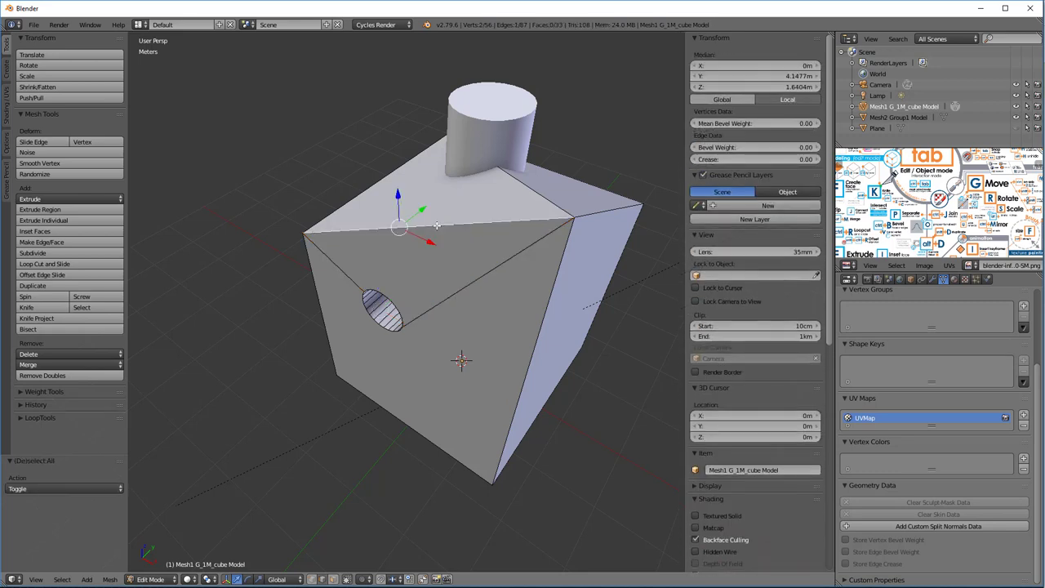
key(ctrl+b)
scroll(443, 255, up, 9)
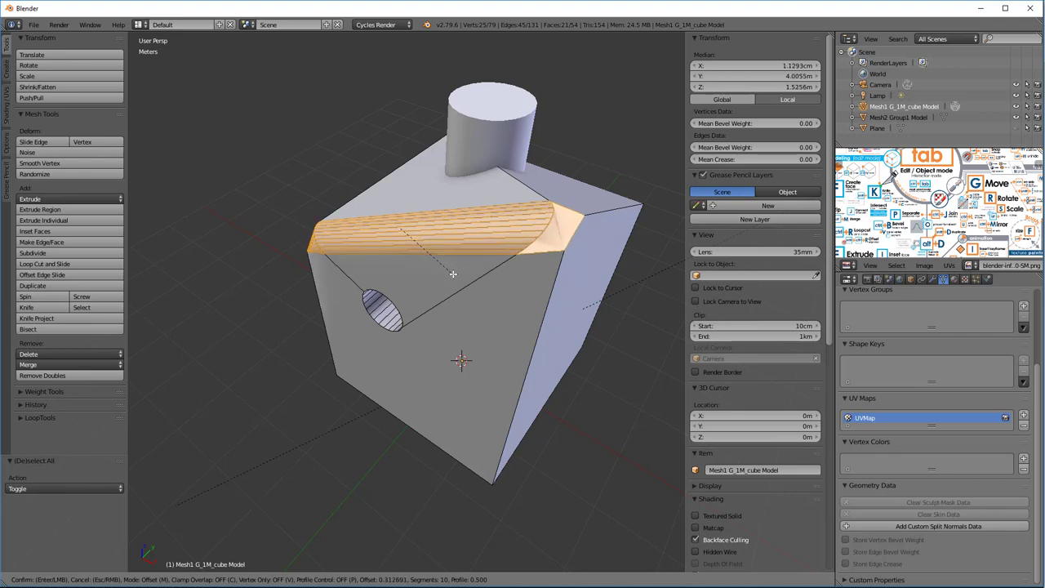
click(453, 274)
middle_drag(453, 276, 386, 341)
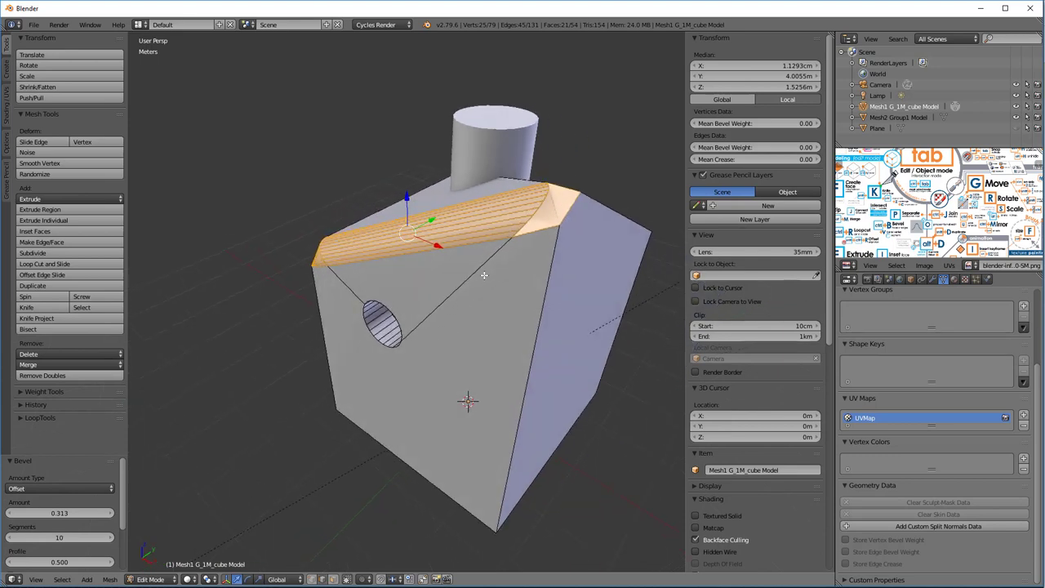
key(ctrl+z)
Knife-cut two vertical lines on the front face, from the round recess down to the lower edge and up to the upper edge
middle_drag(442, 278, 444, 275)
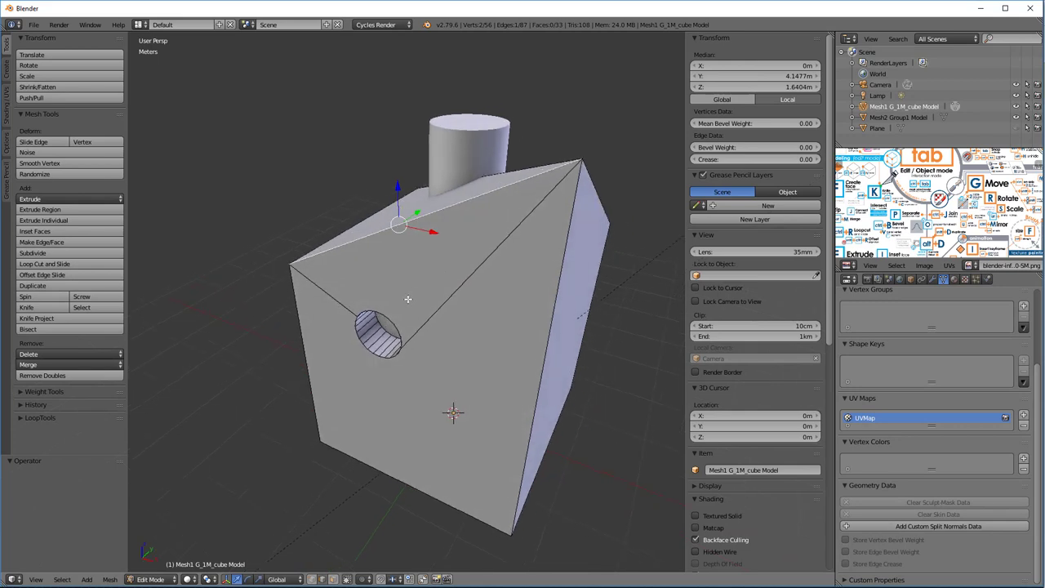
key(k)
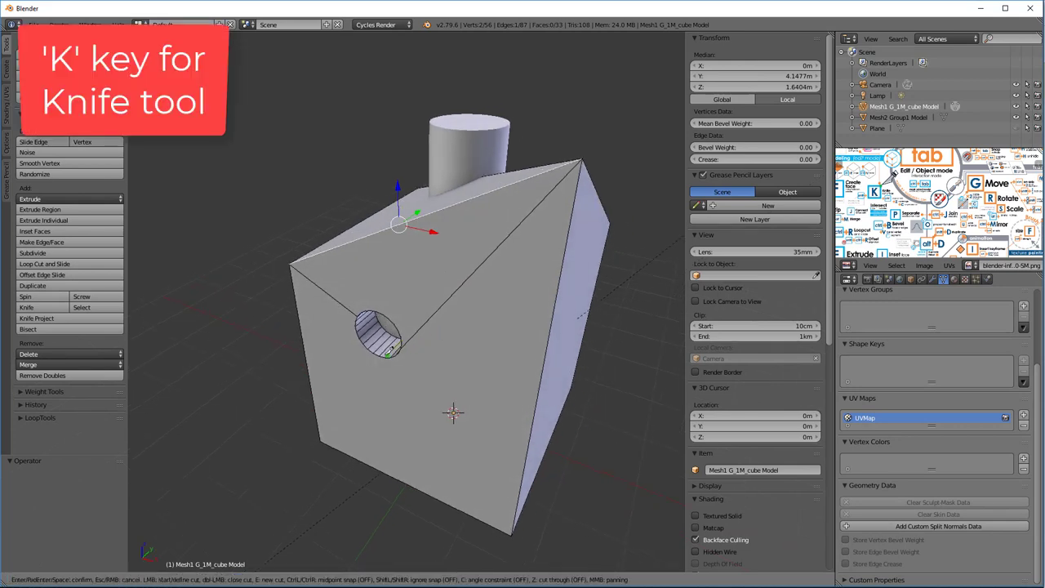
click(381, 355)
click(379, 470)
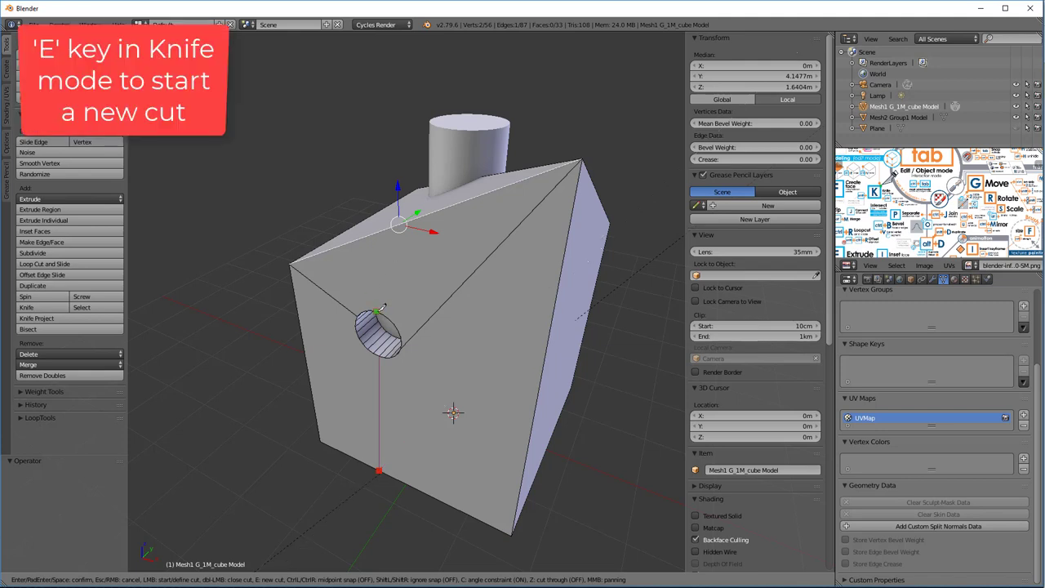
click(378, 232)
key(Return)
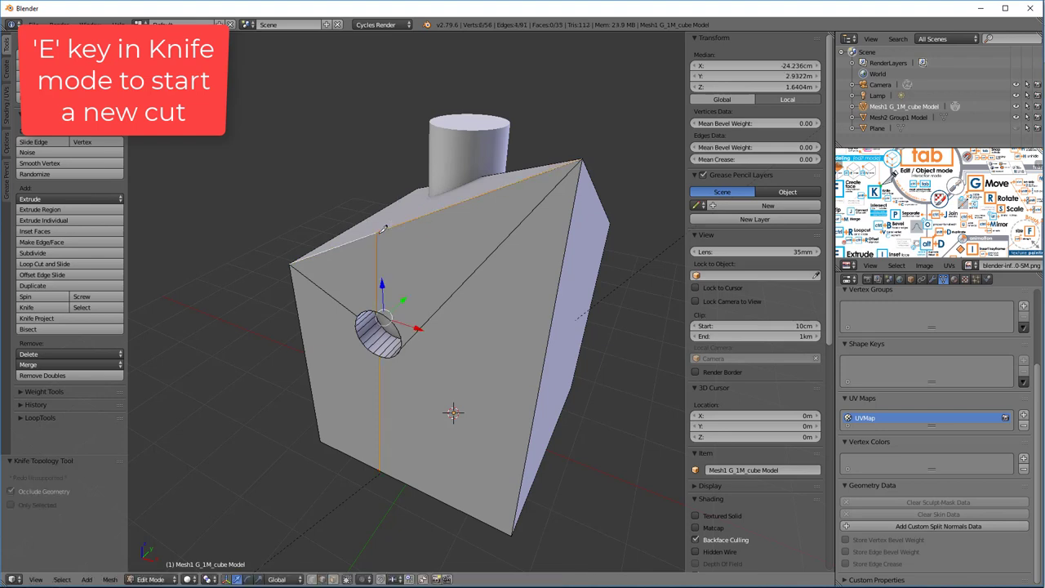
Select the two diagonal edges running from the round recess to the front face's upper corners and dissolve them
key(a)
right_click(456, 292)
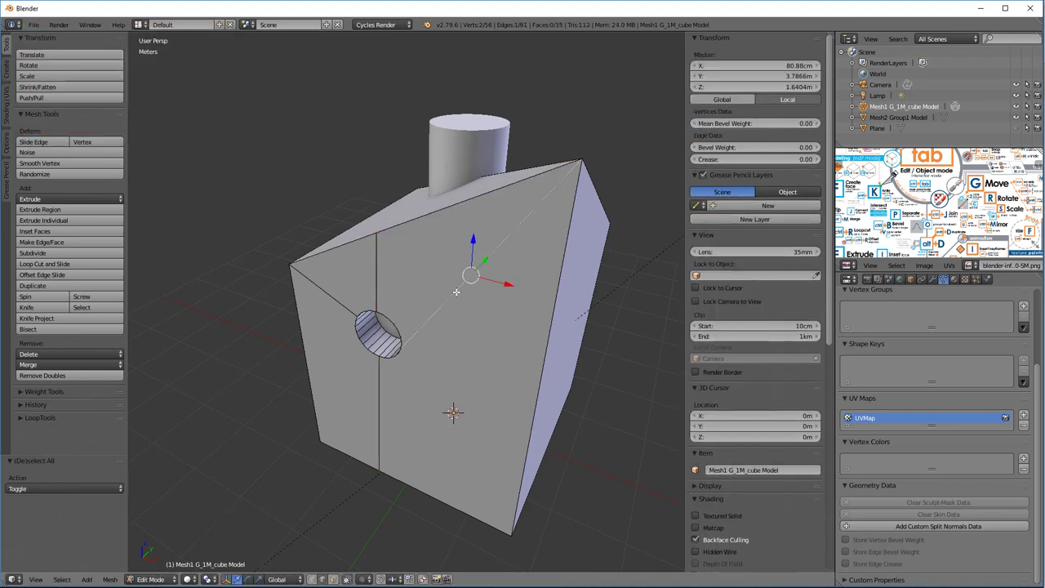
shift+right_click(343, 305)
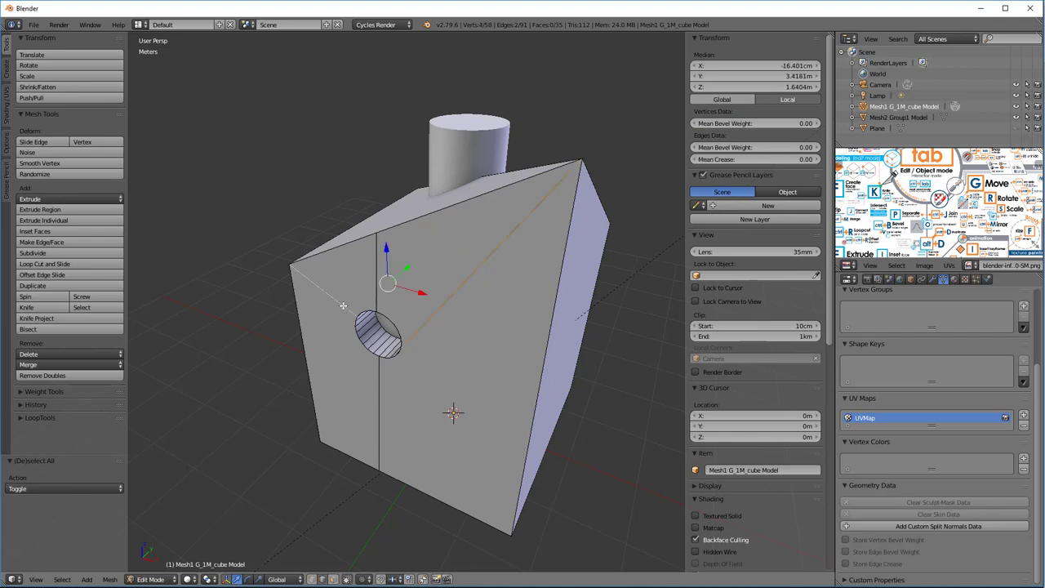
key(x)
click(478, 353)
mouse_move(479, 355)
middle_down()
mouse_move(487, 330)
mouse_move(463, 364)
middle_up()
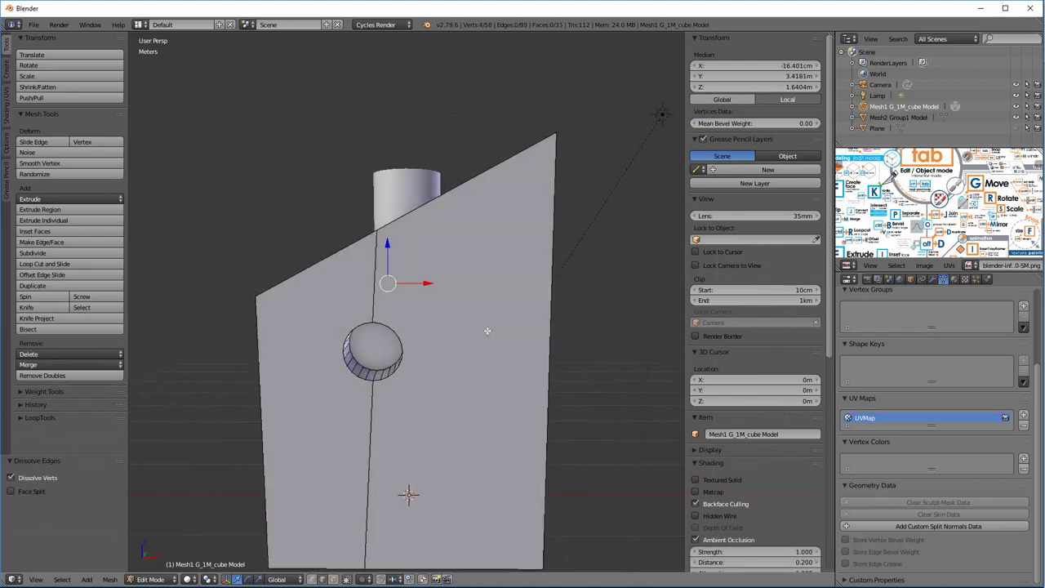
Try to bevel both segments of the split front upper edge with an offset of about 0.281 and 10 segments
click(354, 242)
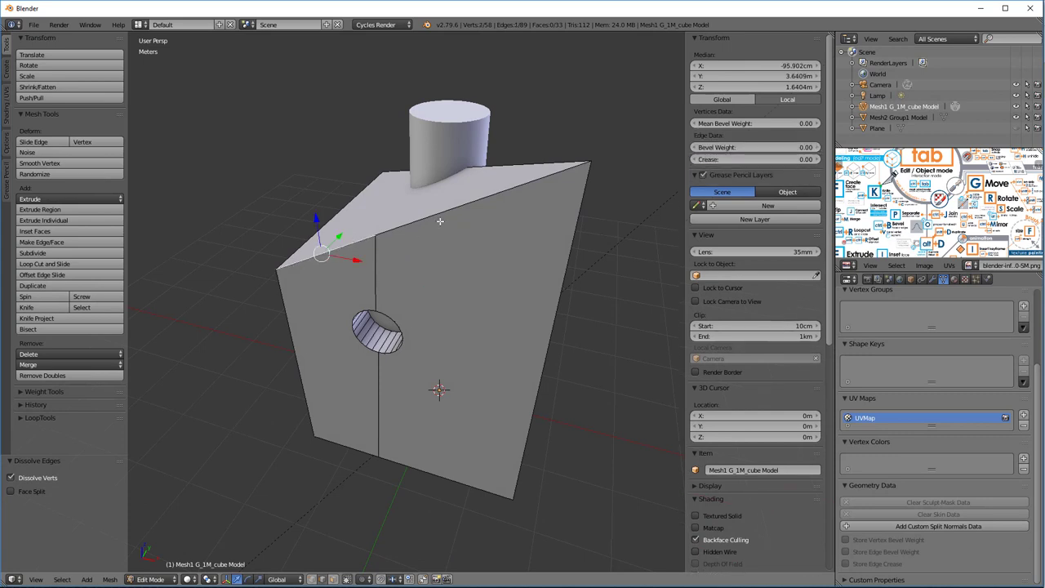
shift+click(431, 214)
middle_drag(442, 234, 531, 223)
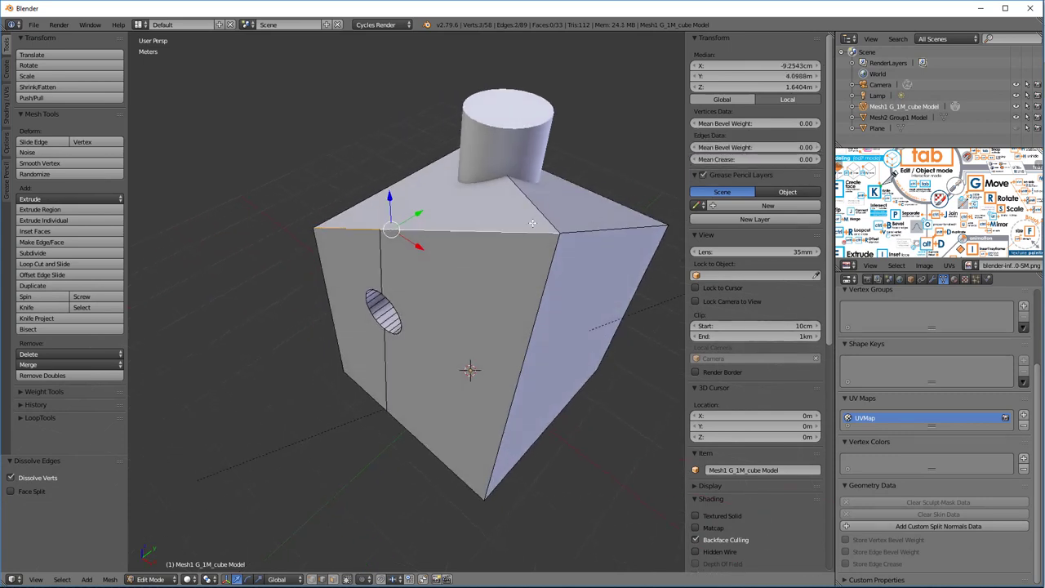
middle_drag(442, 293, 452, 284)
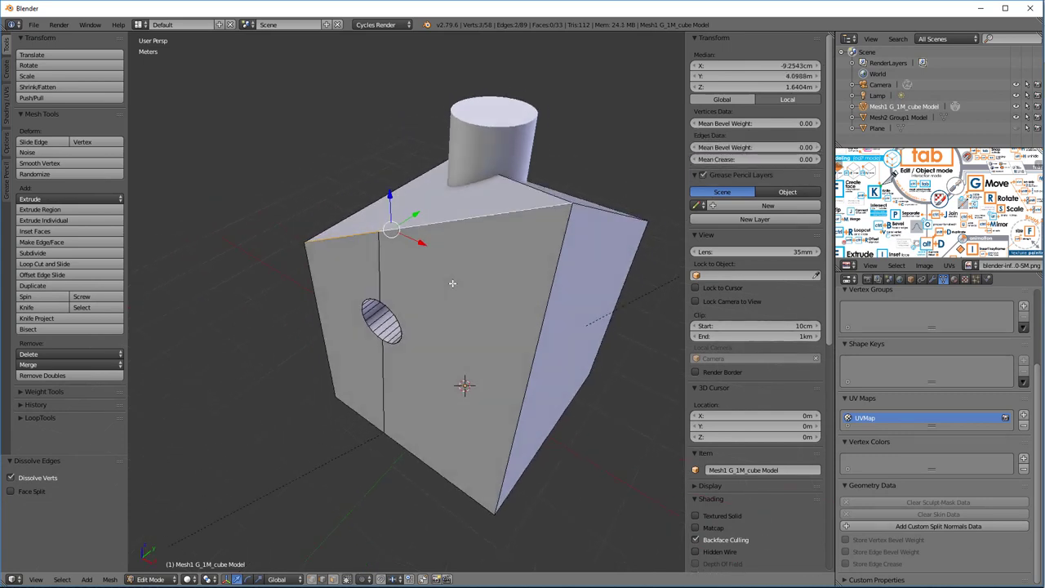
key(ctrl+b)
scroll(462, 298, up, 9)
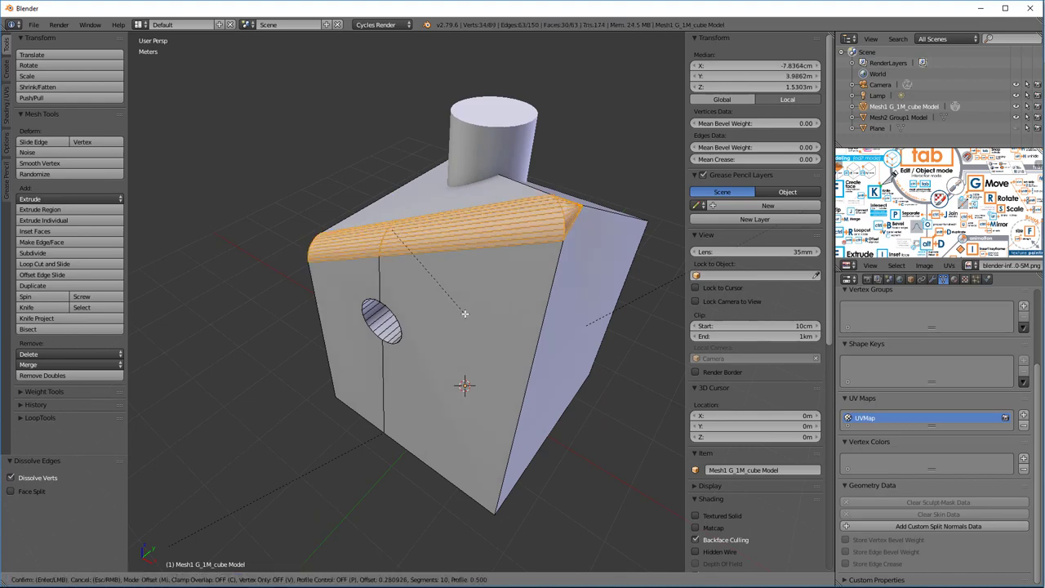
click(407, 318)
middle_drag(407, 317, 427, 294)
key(ctrl+z)
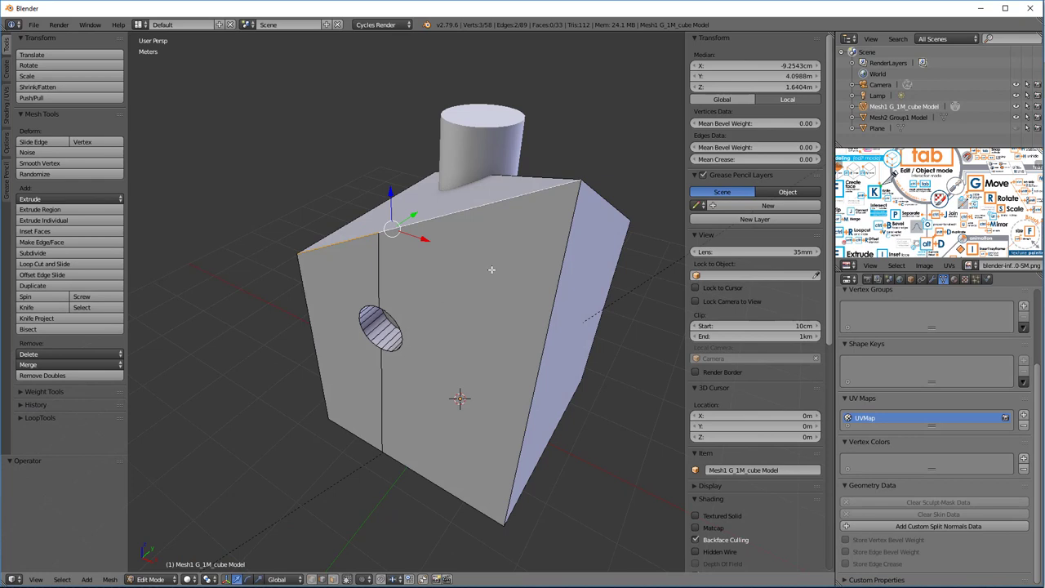
Select the body's outer edges around the front, side and top and try to bevel them with 10 segments and about 0.322 offset
scroll(490, 260, down, 2)
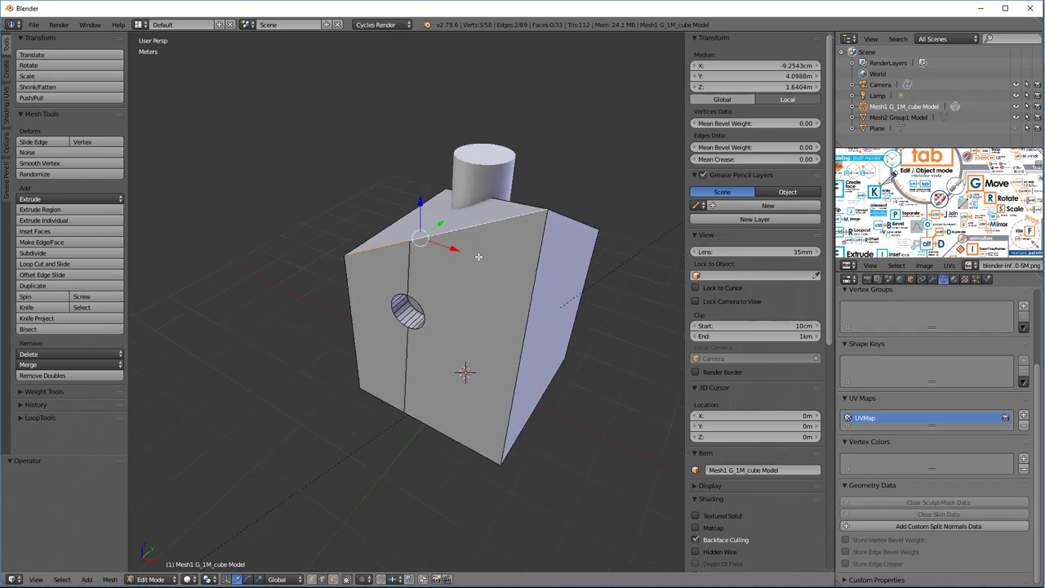
shift+right_click(542, 243)
shift+right_click(428, 425)
shift+right_click(387, 404)
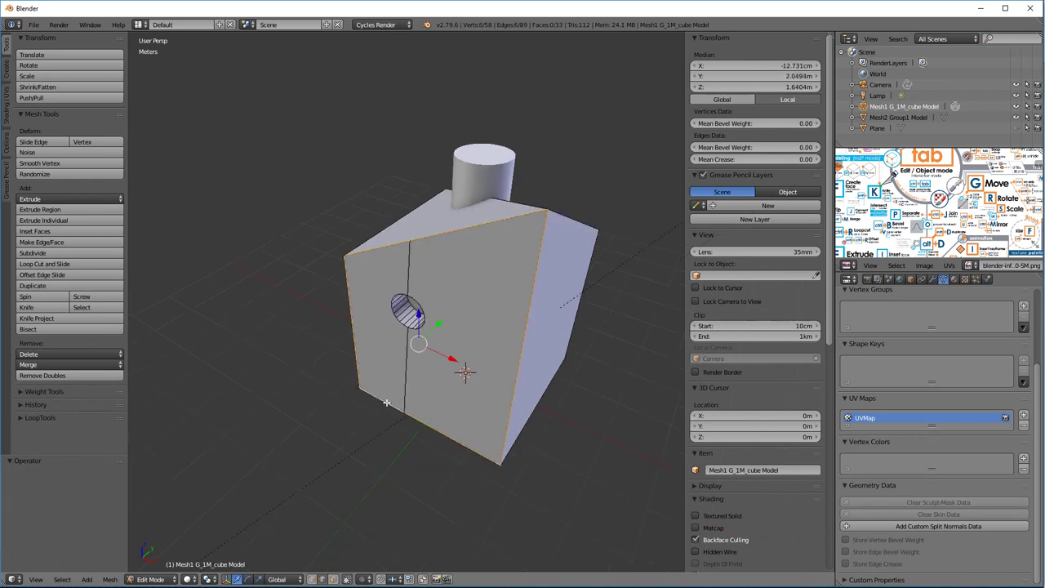
shift+right_click(584, 279)
shift+right_click(577, 221)
middle_drag(554, 281, 385, 313)
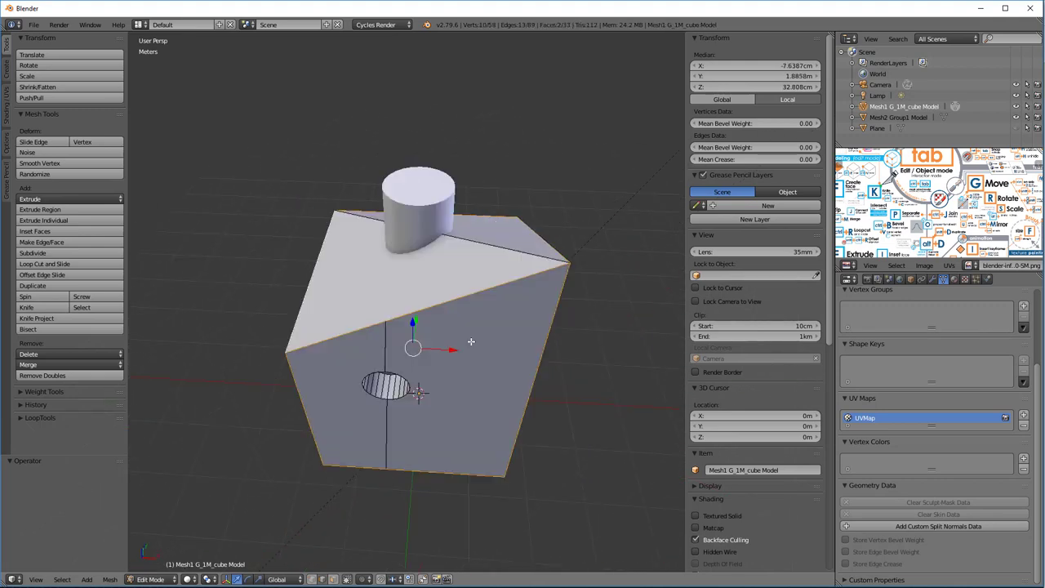
key(ctrl+b)
scroll(478, 347, up, 9)
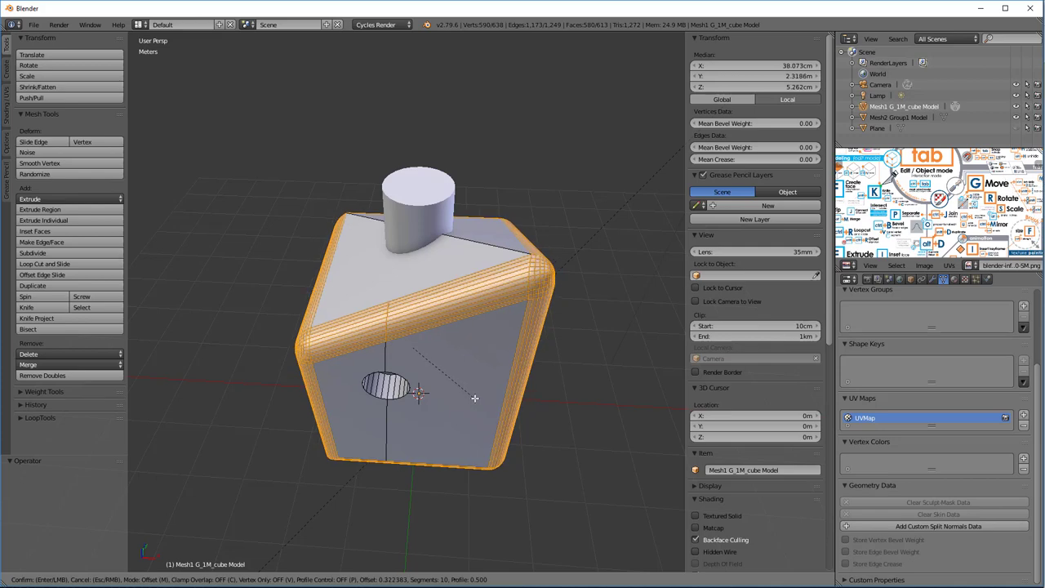
right_click(475, 398)
Try to bevel only the front upper edge and its adjoining vertical and top side edges with 12 segments and about 0.324 offset
middle_drag(475, 398, 492, 304)
scroll(474, 371, down, 5)
right_click(492, 305)
alt+right_click(512, 331)
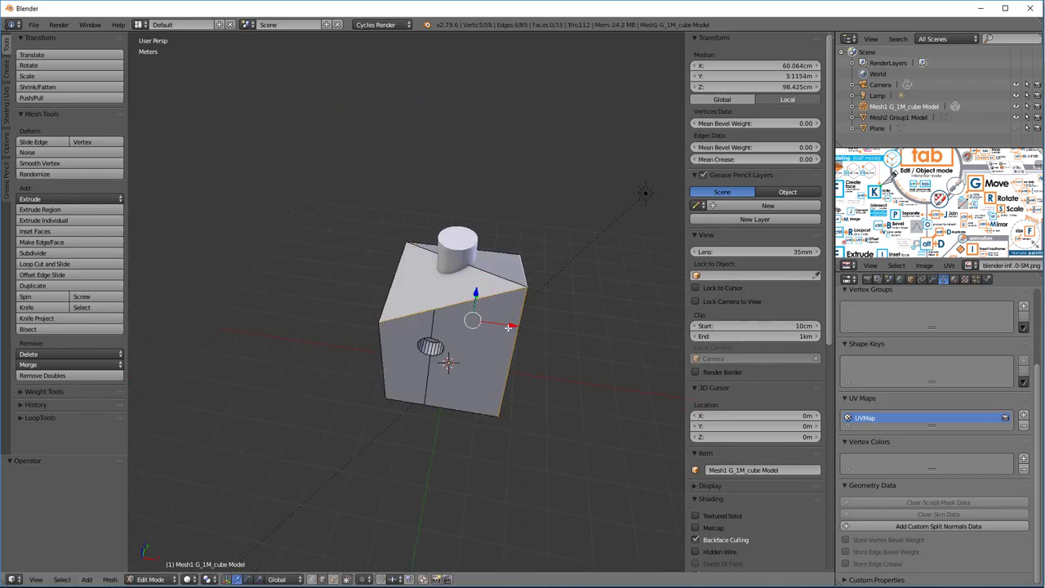
key(ctrl+b)
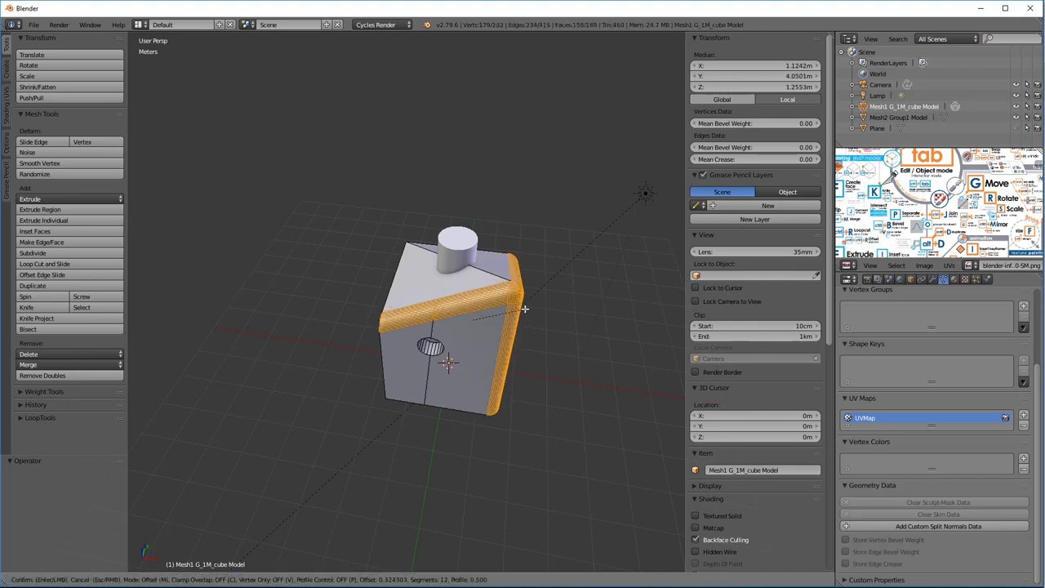
key(Escape)
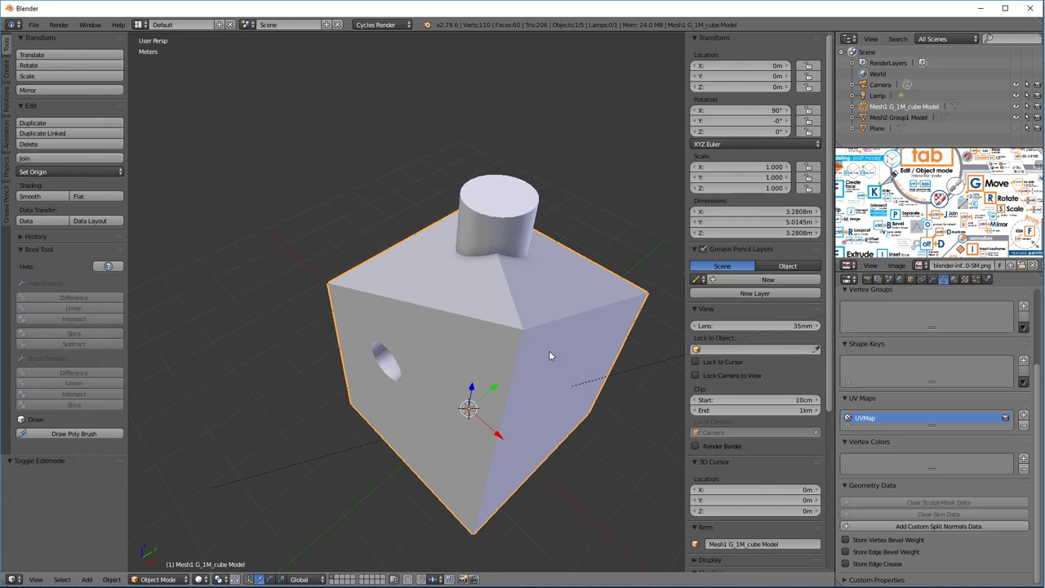
Select the cylinder and then the cube body in Object Mode, and subtract the cylinder with a Bool Tool Difference
shift+middle_drag(549, 350, 486, 329)
right_click(462, 213)
shift+right_click(490, 284)
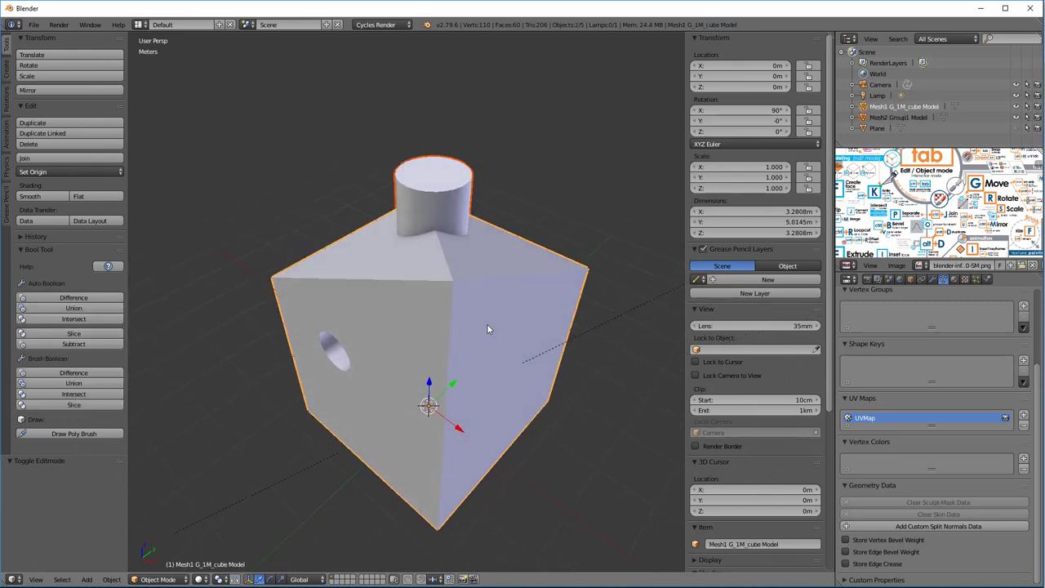
click(82, 298)
middle_drag(458, 343, 461, 321)
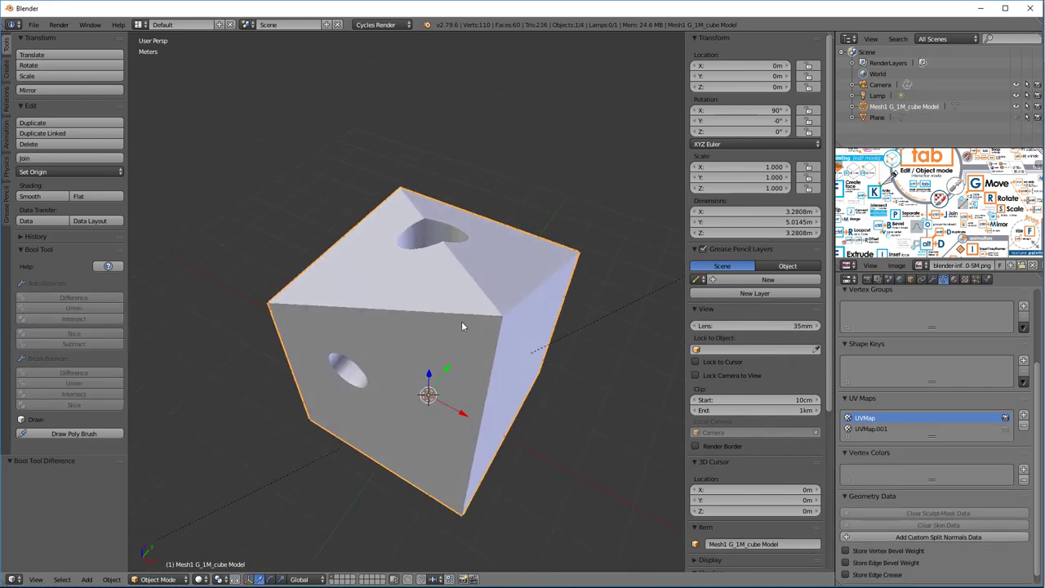
Open the cut body's mesh for editing, remove doubles with a 0.1mm merge distance and deselect everything
key(Tab)
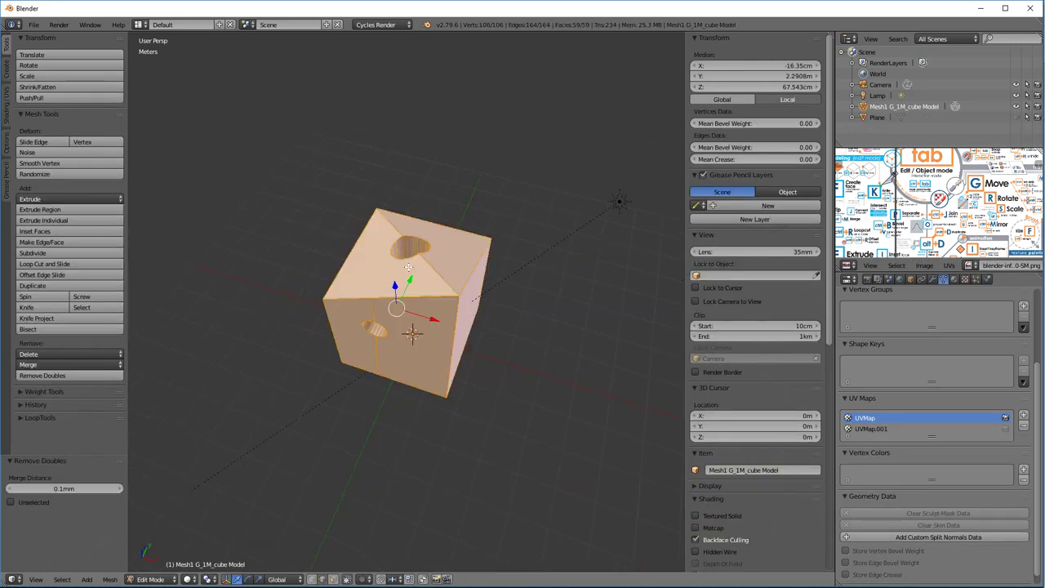
middle_drag(384, 290, 497, 273)
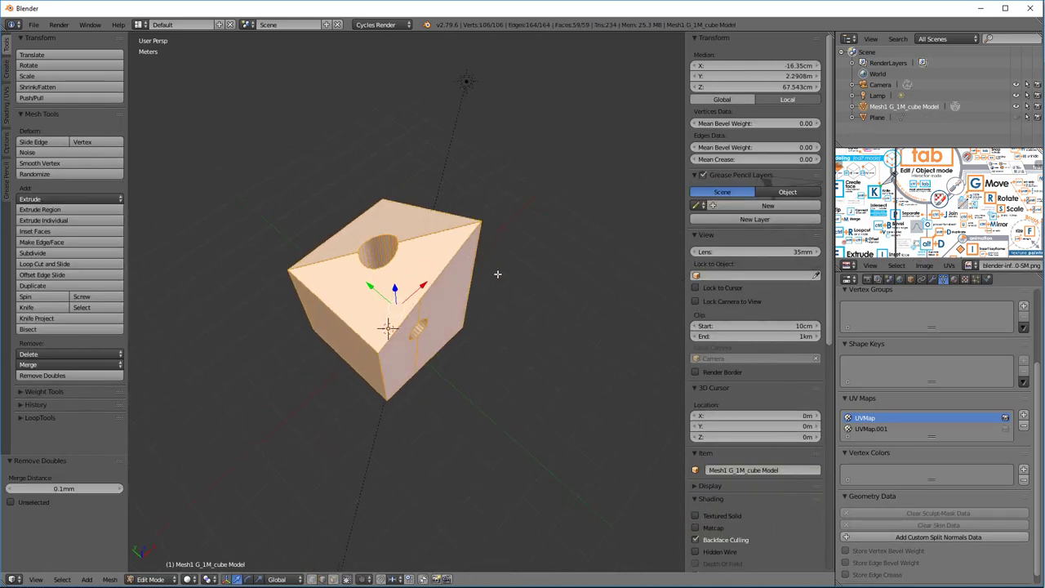
scroll(377, 259, up, 3)
key(a)
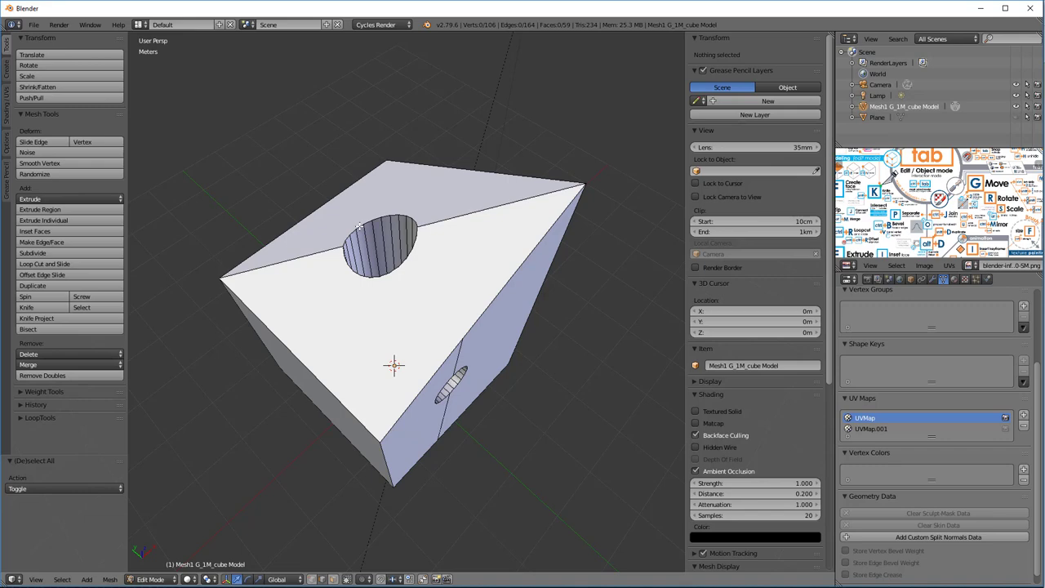
Select the whole rim of the hole in the body's top and try to bevel it
alt+right_click(359, 227)
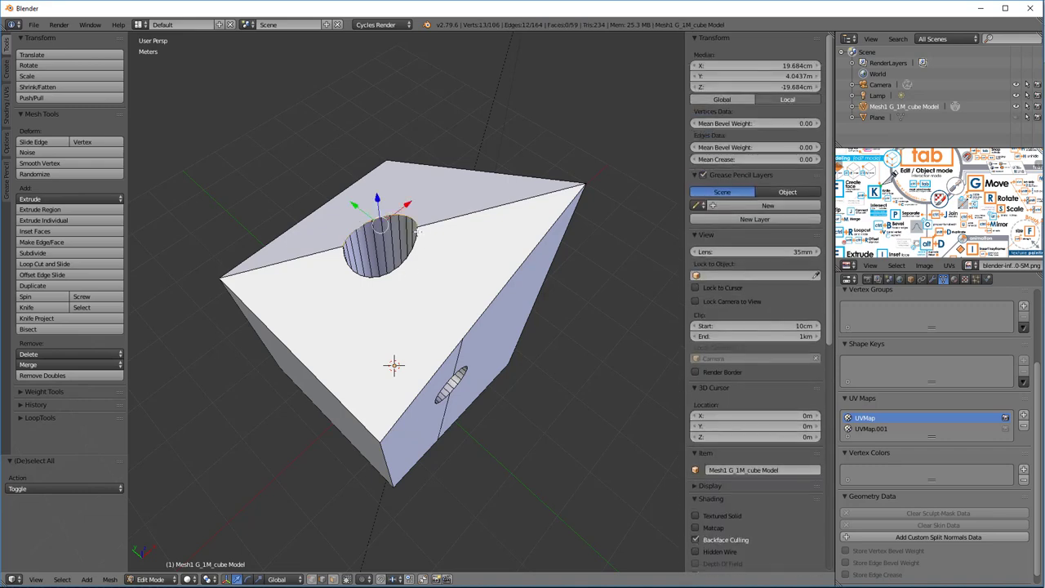
alt+right_click(418, 238)
alt+shift+right_click(408, 219)
middle_drag(412, 221, 328, 273)
key(ctrl+b)
click(404, 277)
key(ctrl+z)
Return to Object Mode and apply Smooth shading to the cube body
scroll(397, 283, down, 3)
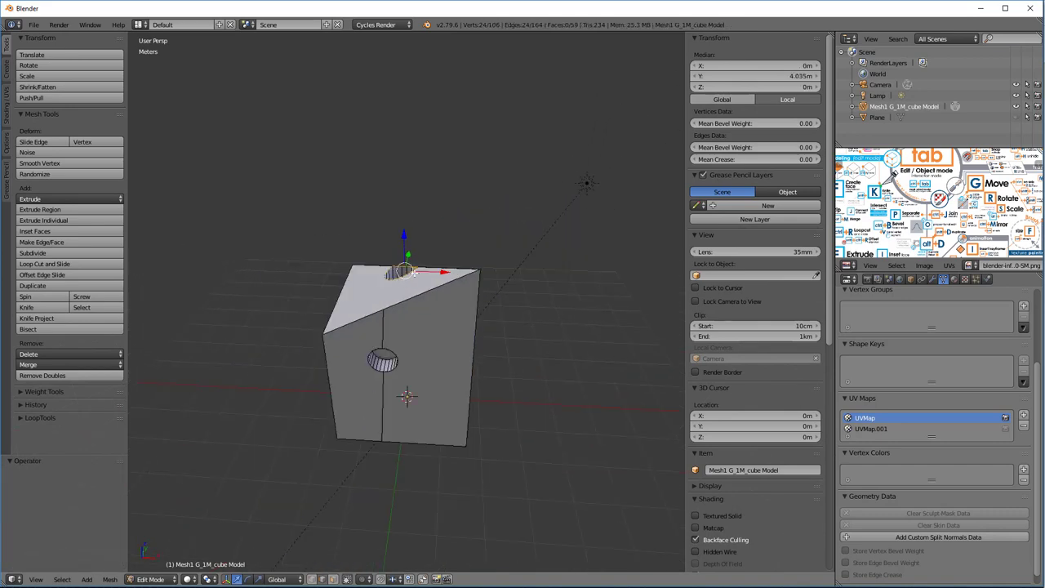
middle_drag(413, 266, 403, 310)
scroll(406, 279, up, 6)
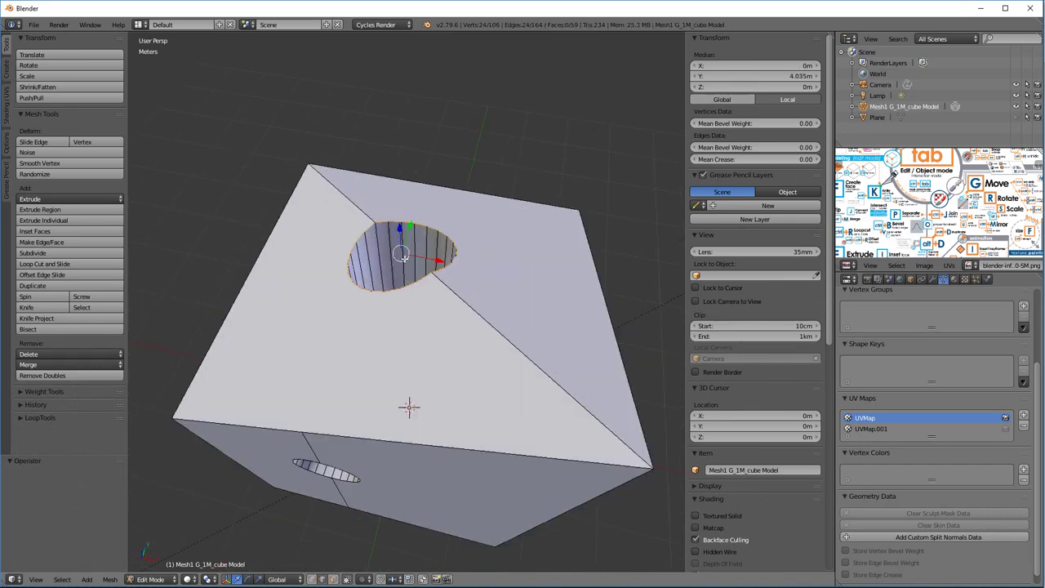
key(Tab)
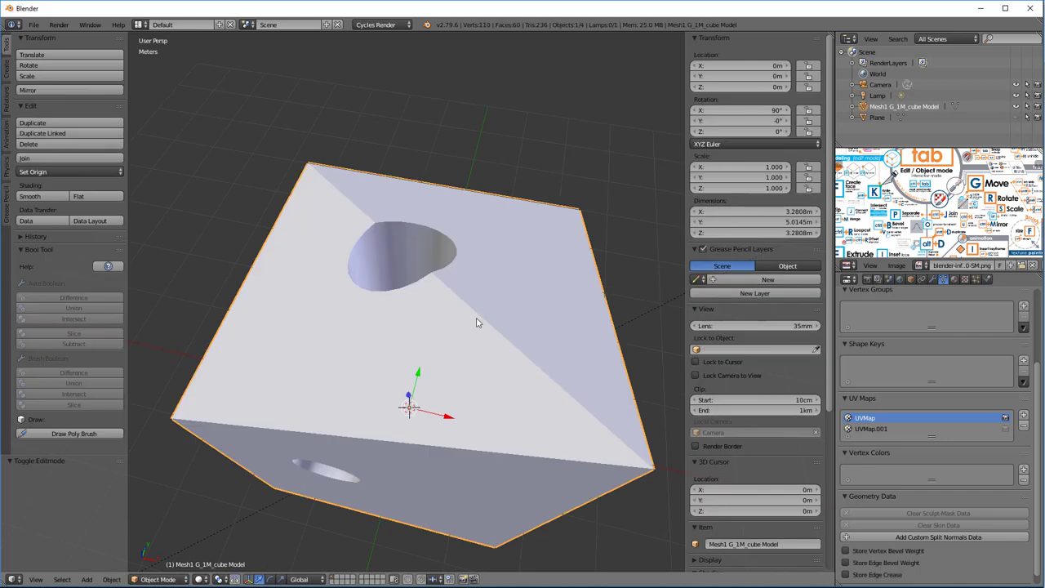
click(41, 196)
scroll(384, 303, down, 2)
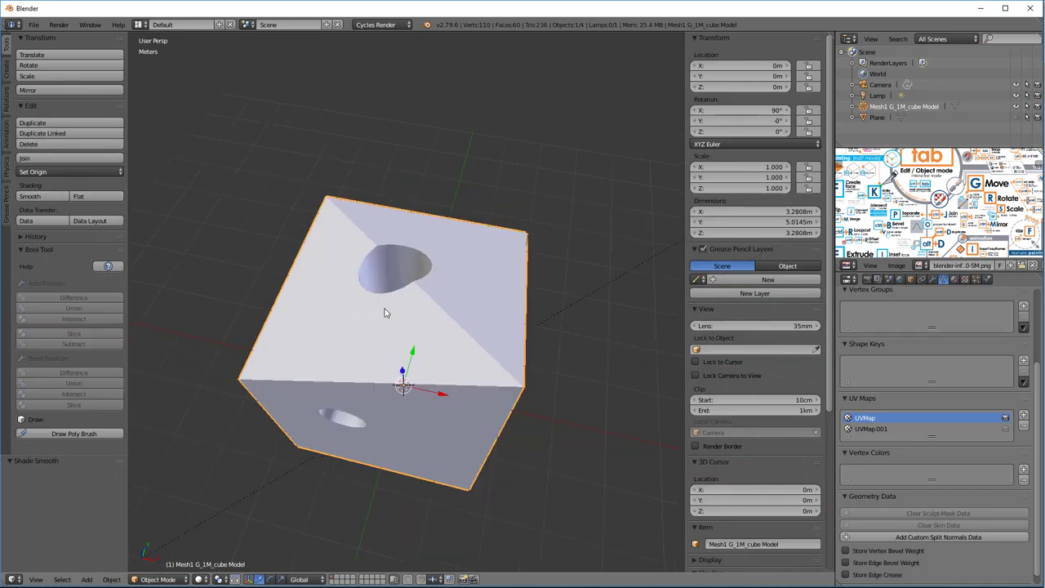
Set the body's Auto Smooth angle to 31.9° and turn Auto Smooth off
middle_drag(384, 312, 404, 309)
scroll(934, 370, up, 3)
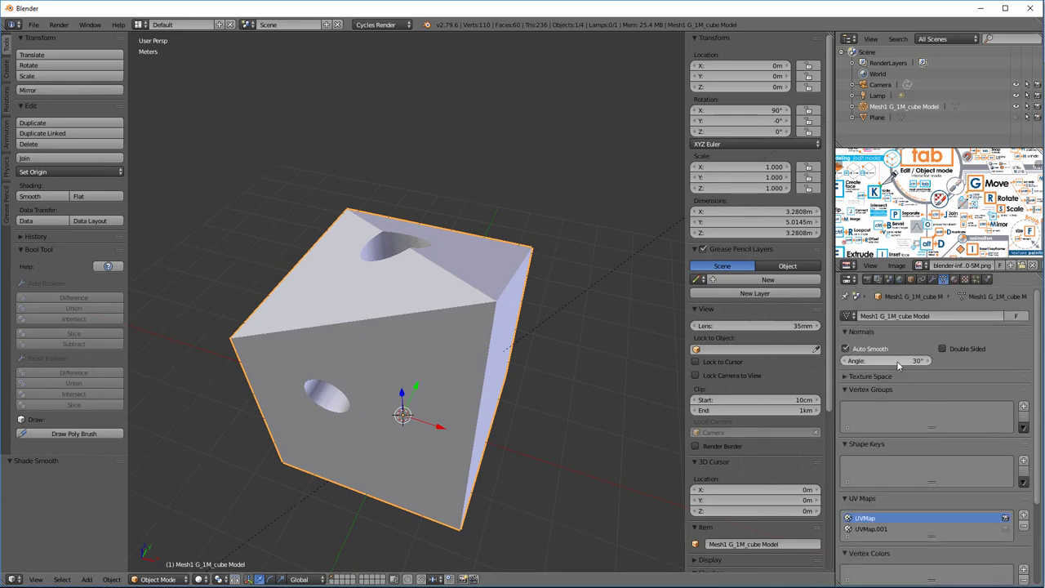
drag(886, 361, 898, 361)
click(846, 348)
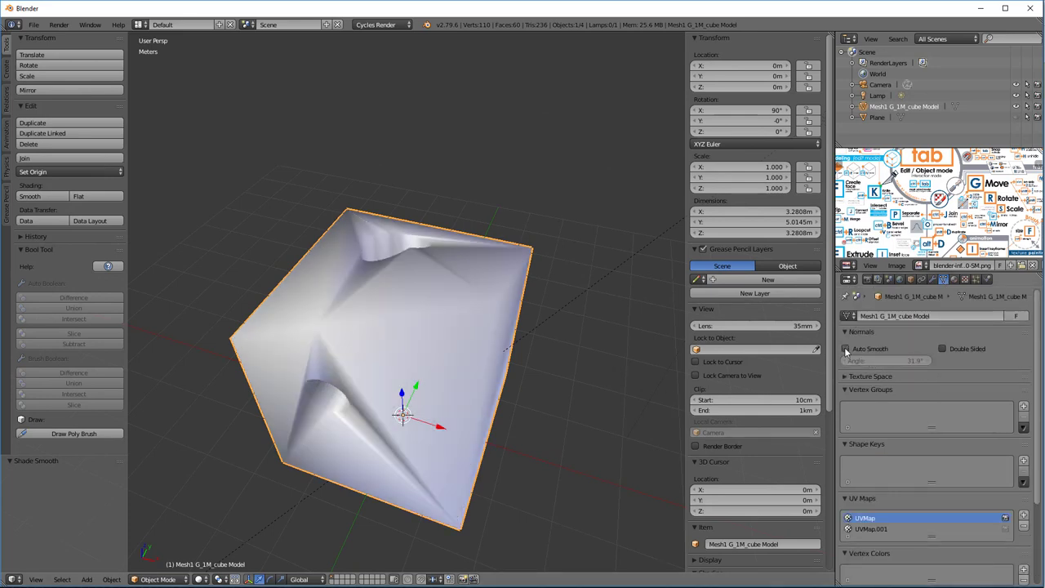
Turn on Auto Smooth for the cube body's normals and set its angle to 30°
mouse_move(453, 318)
middle_down()
mouse_move(455, 380)
mouse_move(548, 335)
middle_up()
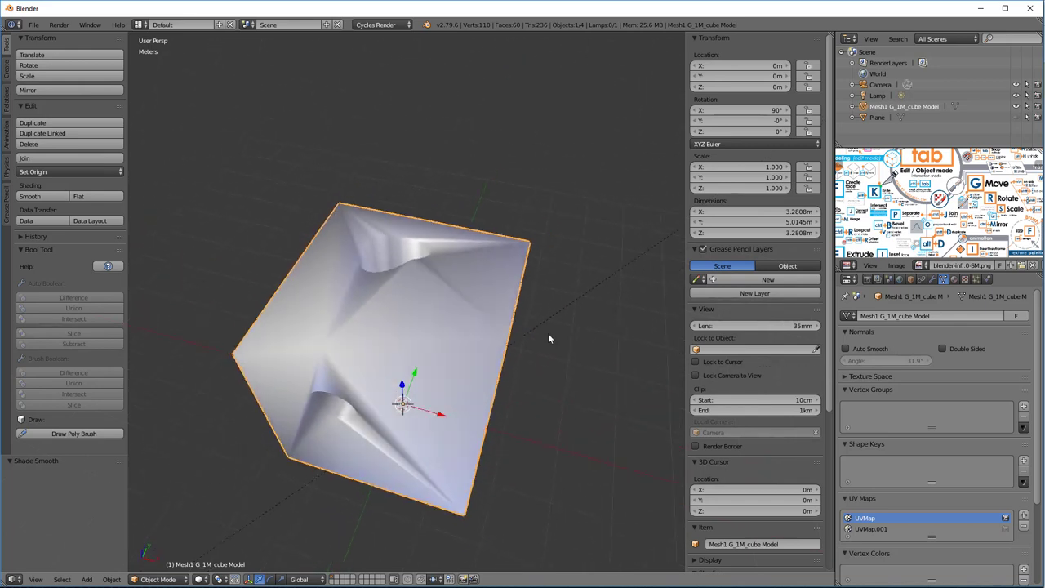
click(846, 348)
click(914, 361)
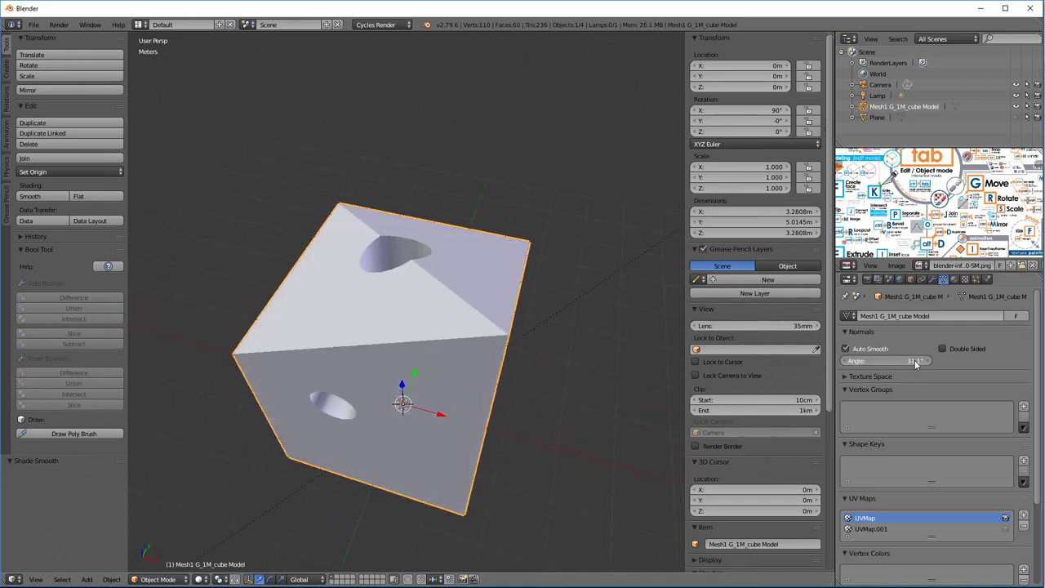
text(30)
key(Return)
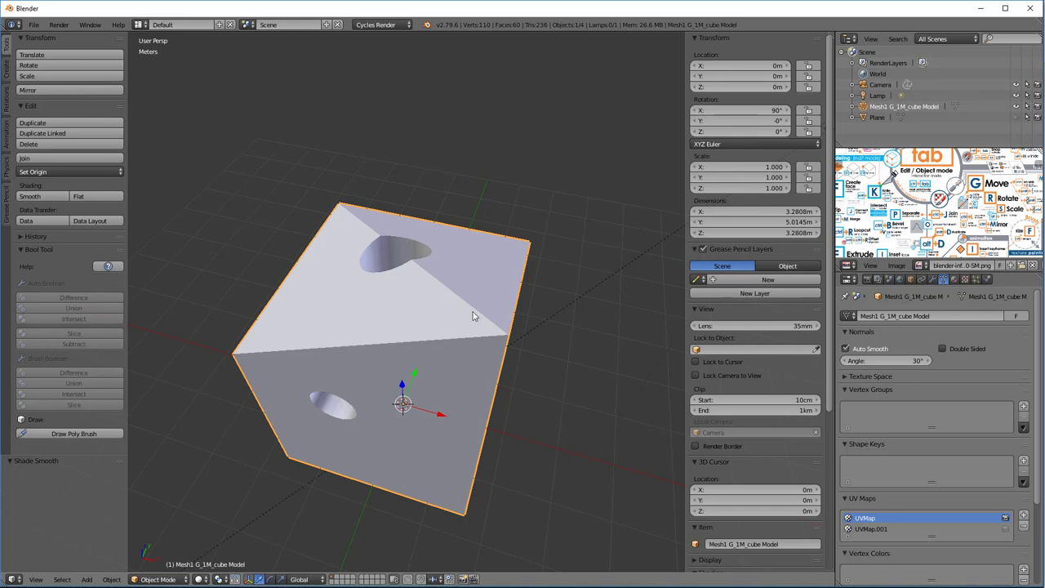
scroll(457, 335, down, 5)
scroll(456, 341, up, 3)
scroll(456, 341, up, 3)
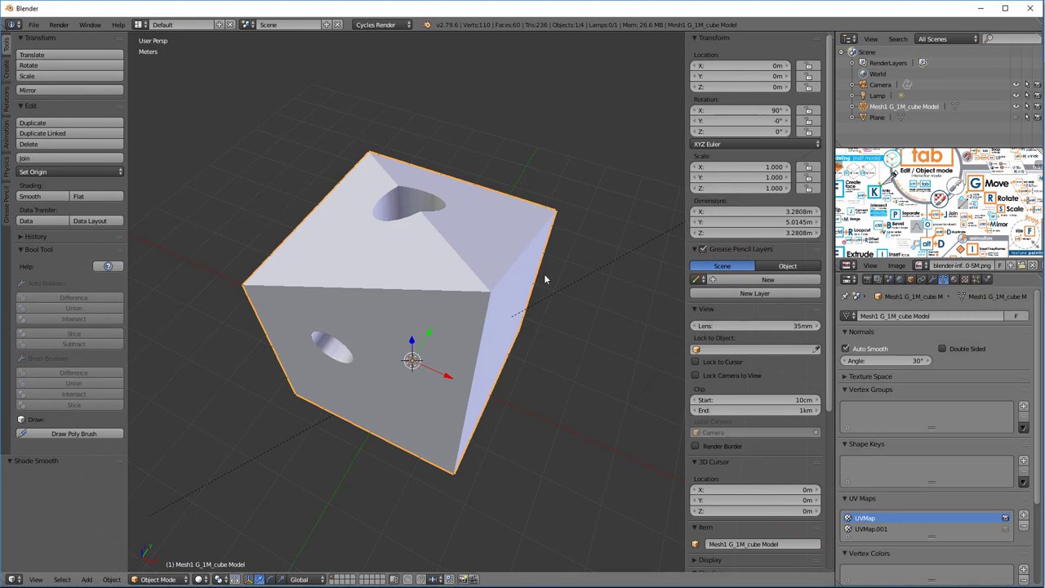
Add a Bevel modifier to the cube body and set it to 6 segments
click(941, 281)
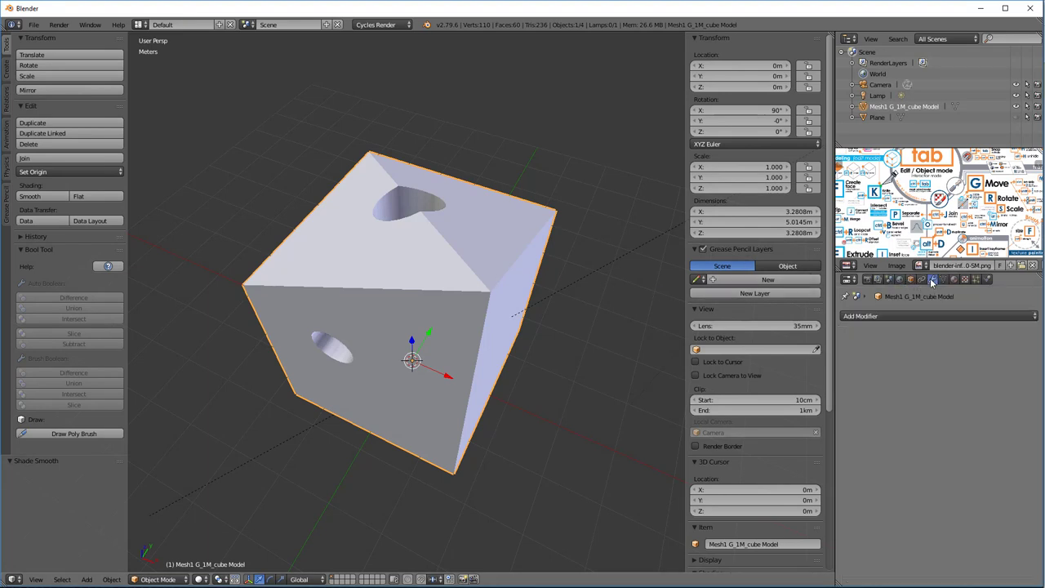
click(874, 316)
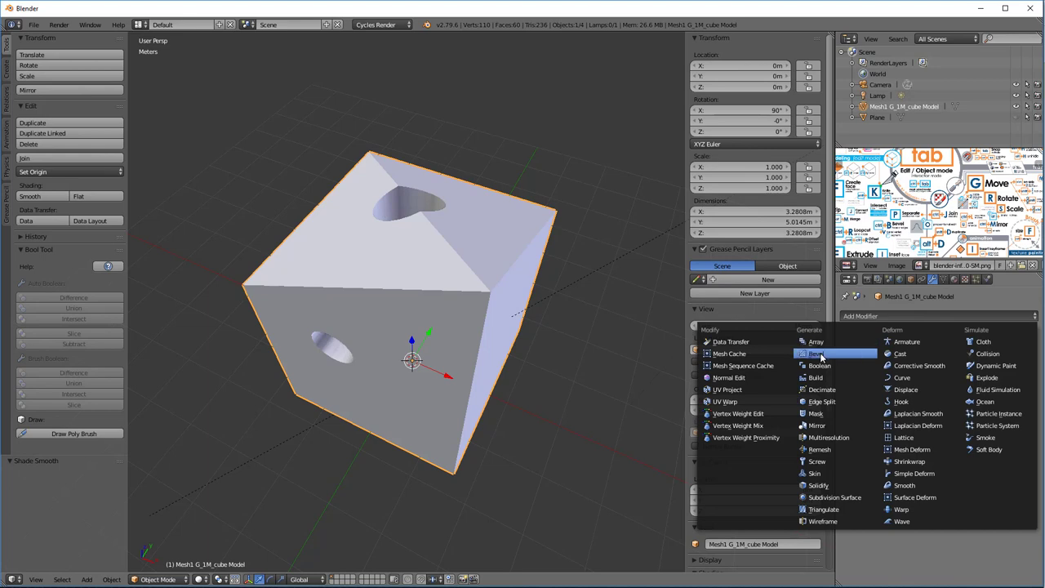
click(817, 354)
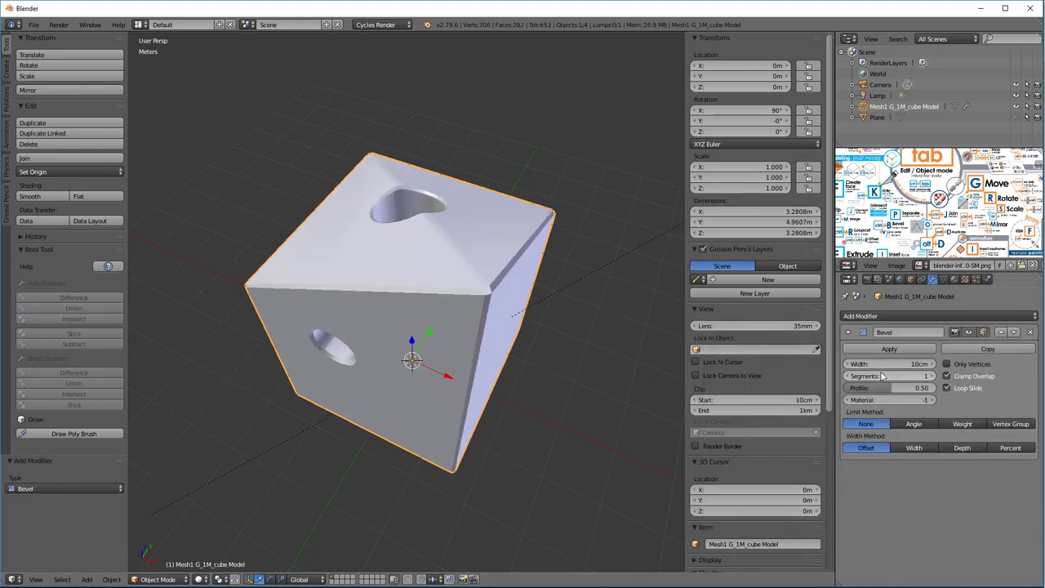
drag(870, 377, 890, 377)
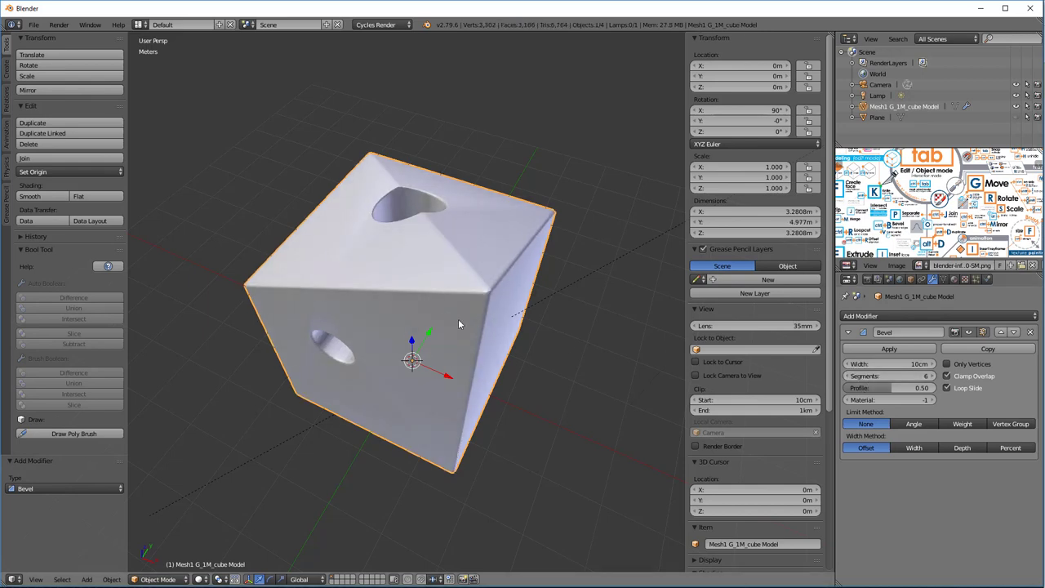
scroll(440, 312, up, 2)
middle_drag(441, 312, 487, 338)
scroll(443, 325, down, 3)
scroll(487, 343, up, 2)
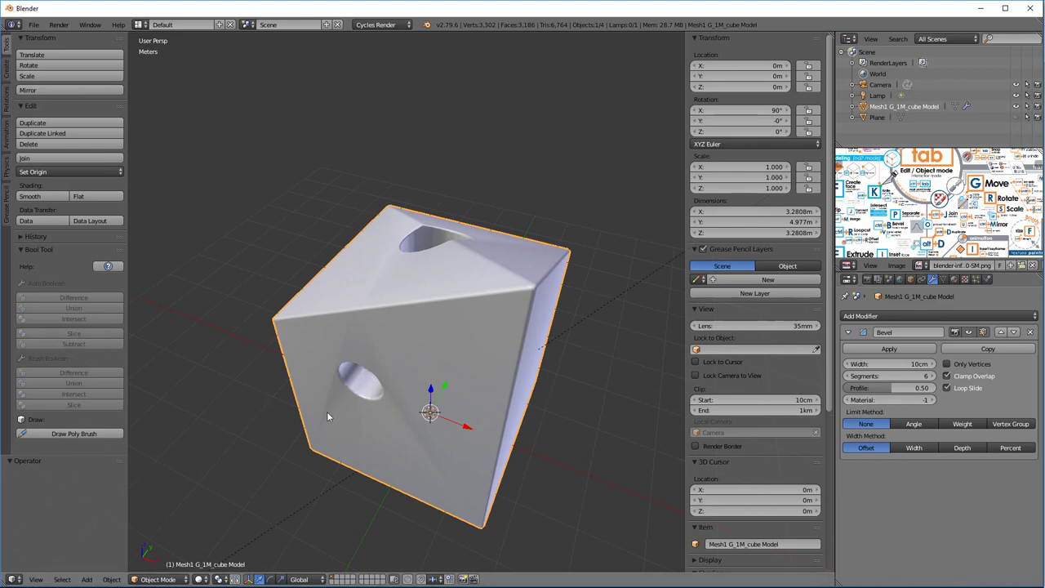
Show the body in wireframe and limit the Bevel modifier by angle
scroll(335, 407, up, 7)
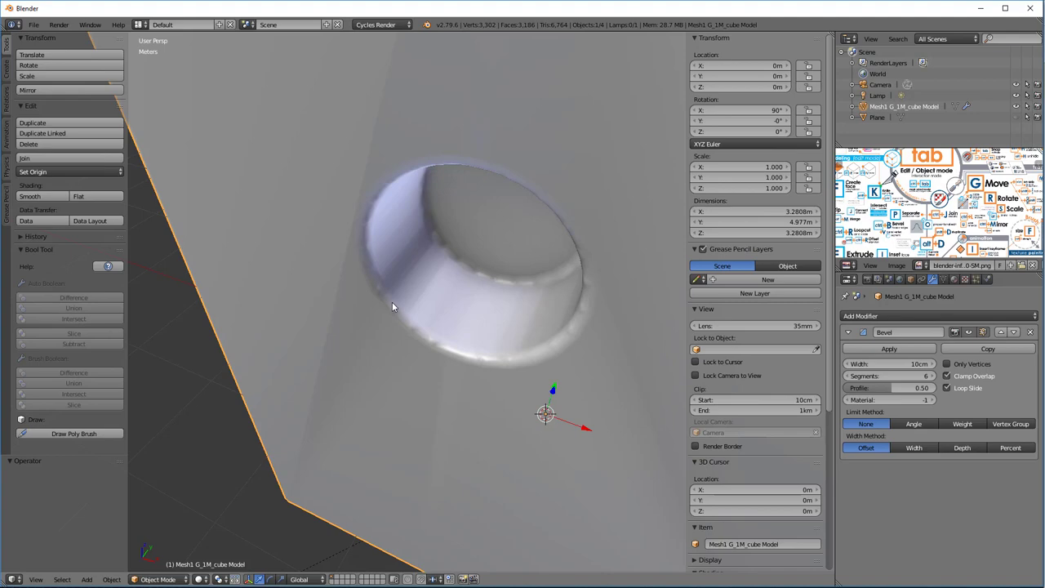
key(z)
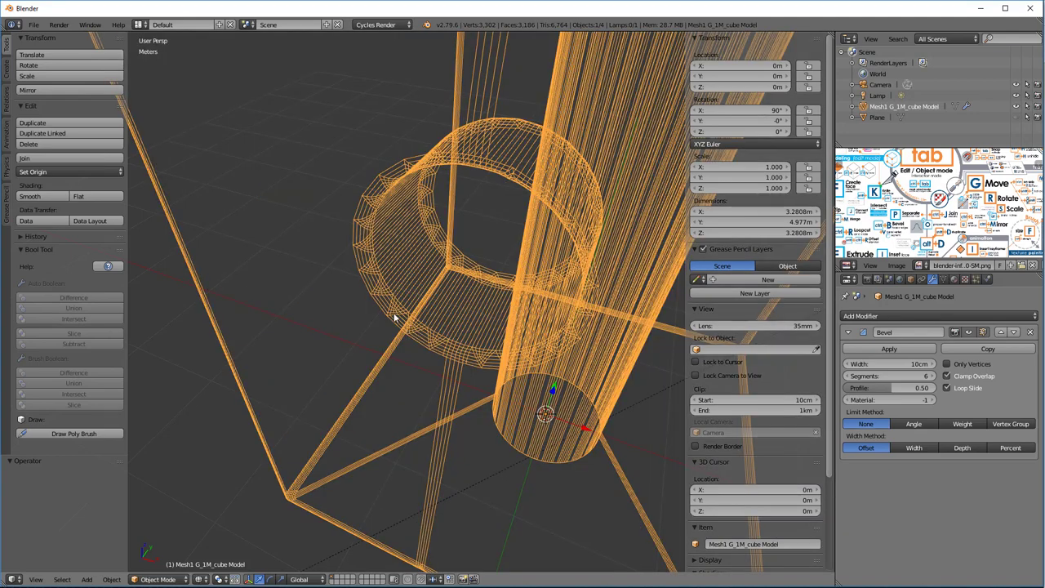
click(968, 332)
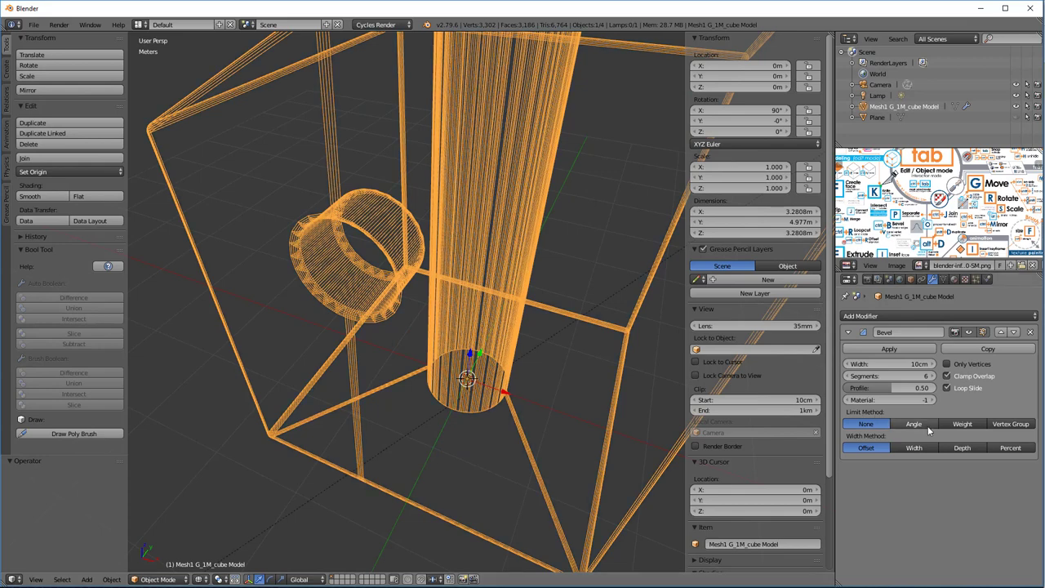
click(928, 430)
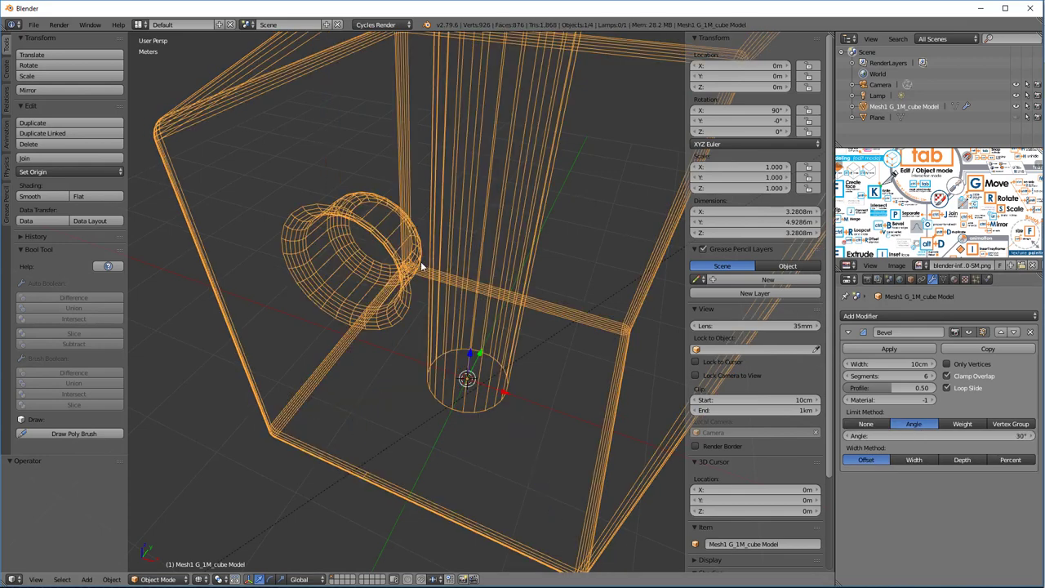
scroll(412, 258, down, 2)
scroll(529, 180, up, 1)
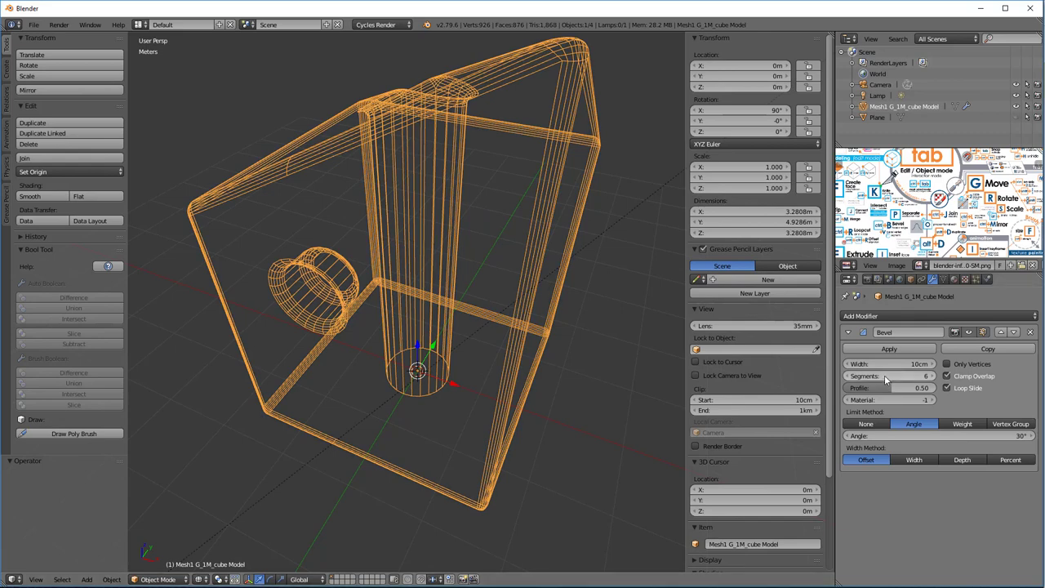
Set the Bevel modifier to 34 segments and a 6 cm width, with the body in solid shading
drag(884, 374, 905, 375)
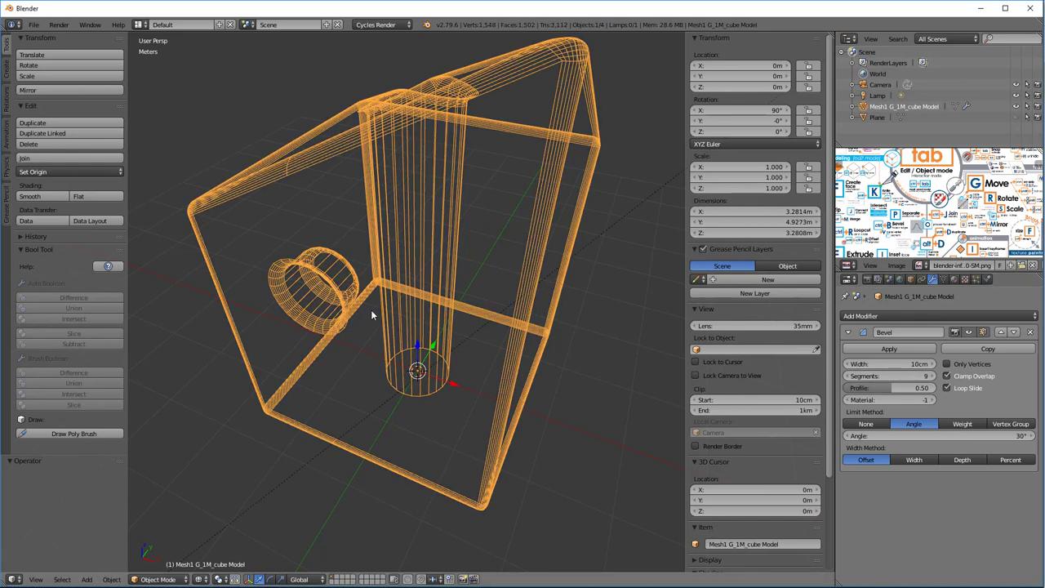
key(Tab)
key(Tab)
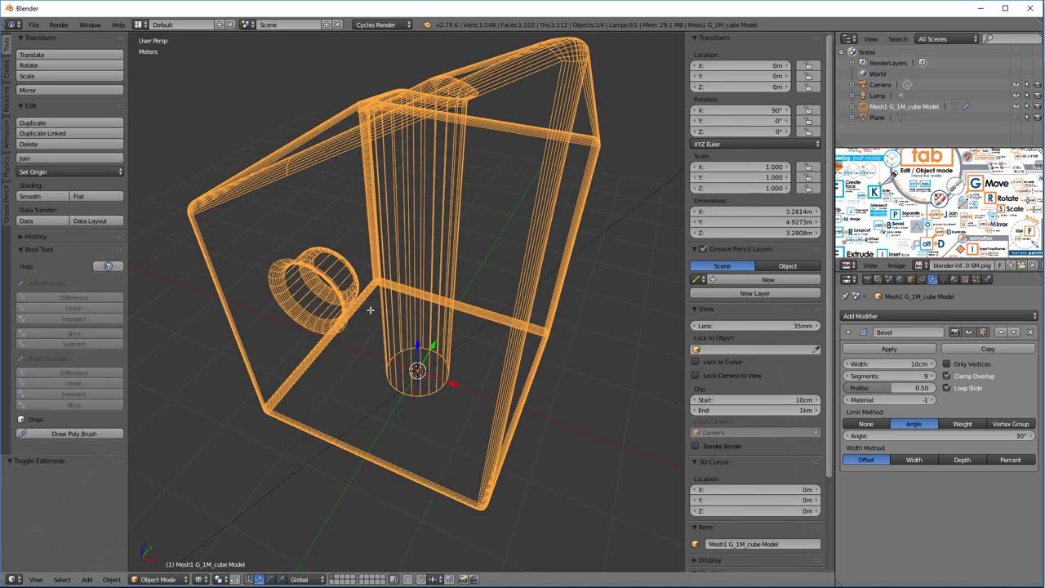
middle_drag(369, 309, 398, 296)
scroll(415, 319, down, 3)
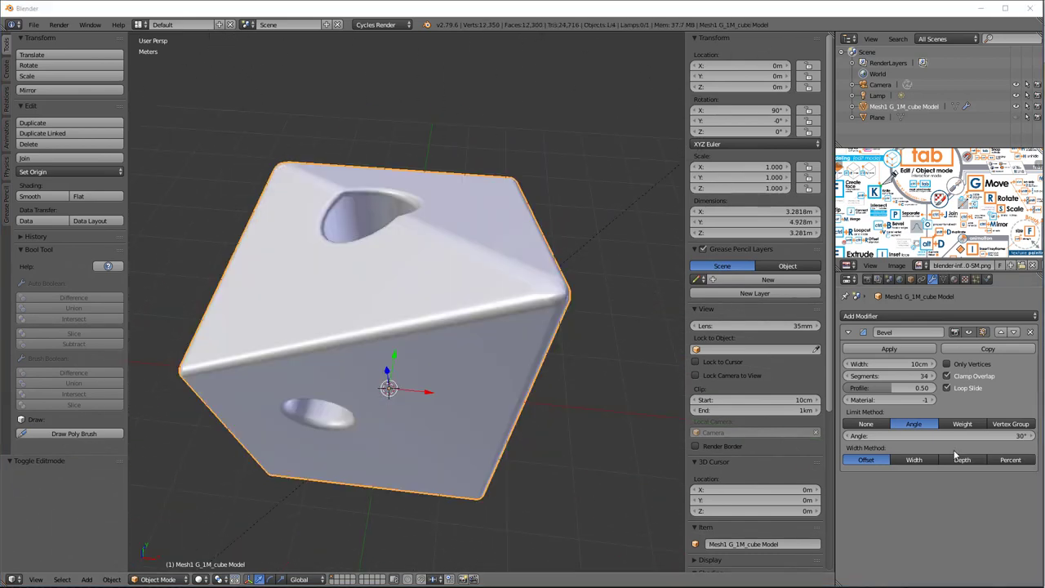
scroll(484, 387, down, 3)
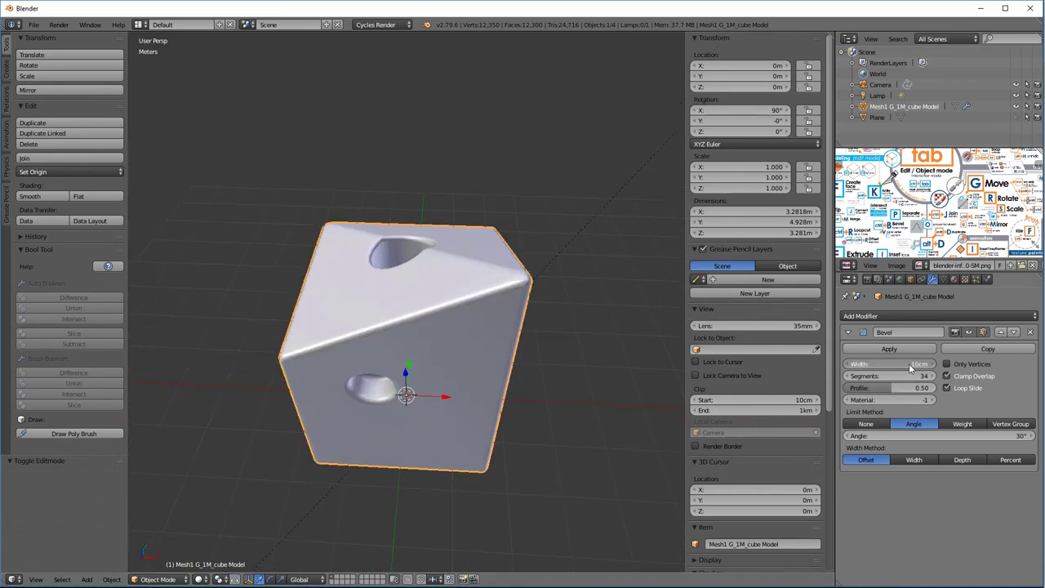
drag(886, 364, 909, 369)
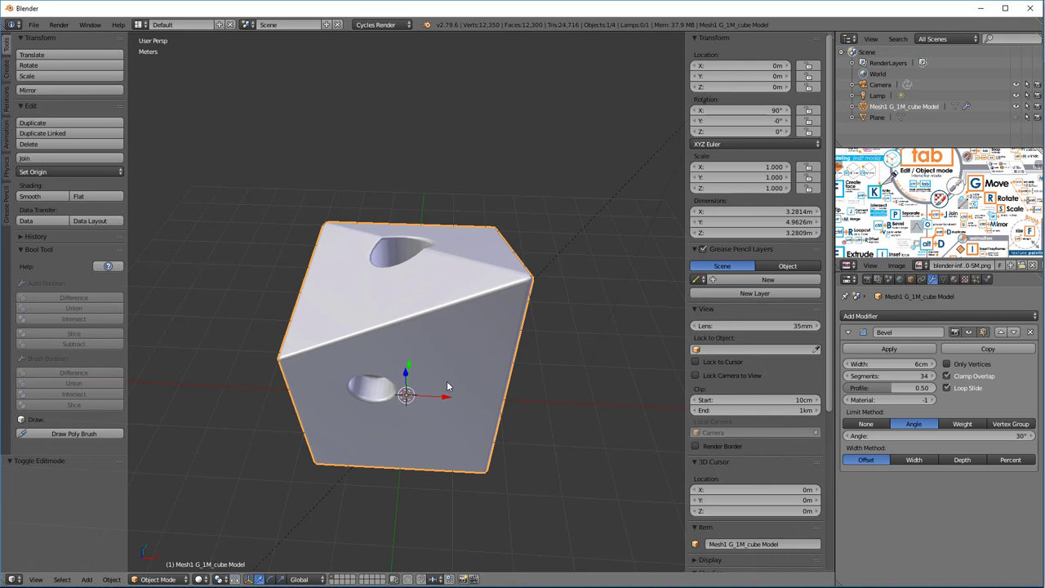
In Edit Mode, bevel the vertical corner edge beside the side recess by about 0.609 with 10 segments, and return to Object Mode
key(Tab)
middle_drag(447, 387, 441, 362)
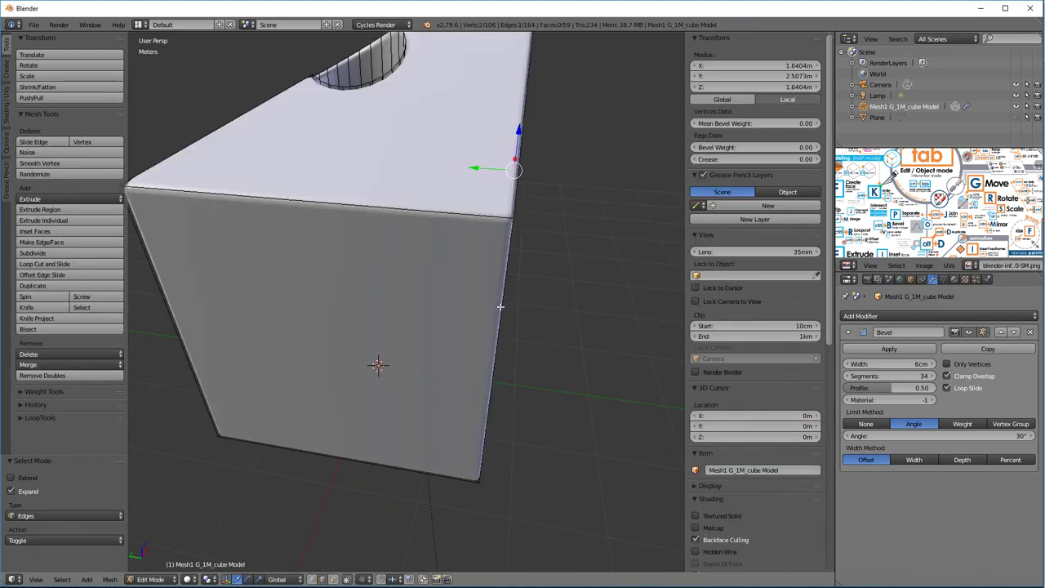
right_click(501, 307)
mouse_move(522, 307)
middle_down()
mouse_move(473, 308)
mouse_move(514, 312)
mouse_move(482, 319)
mouse_move(511, 322)
middle_up()
key(ctrl+b)
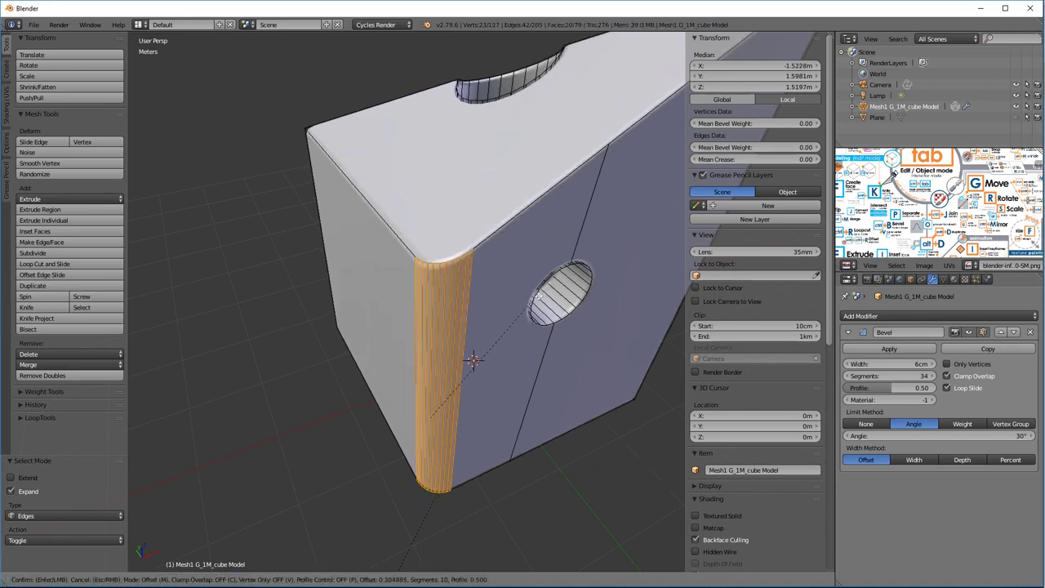
scroll(523, 277, up, 9)
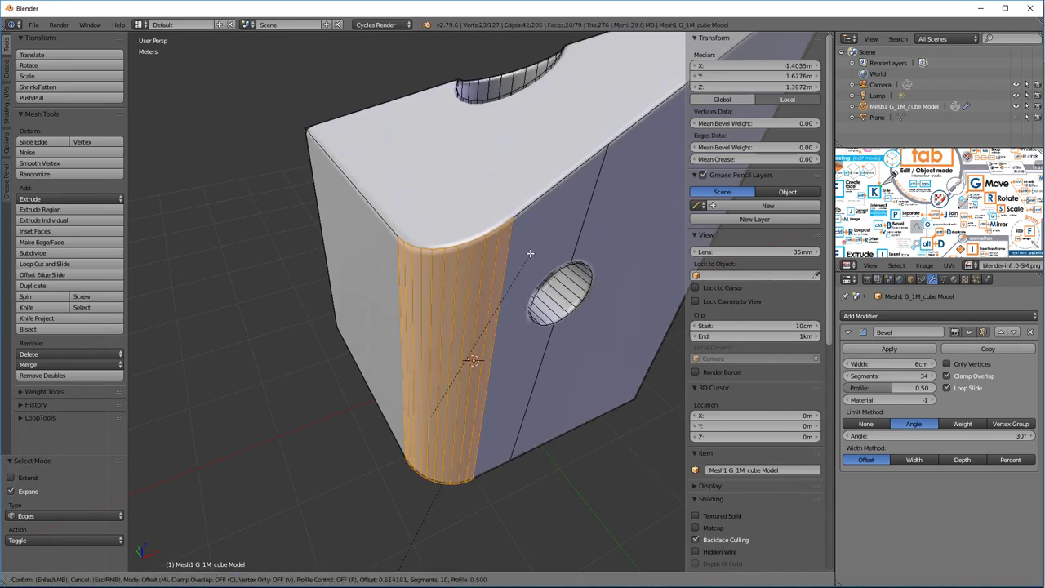
click(531, 251)
scroll(488, 326, down, 7)
scroll(485, 336, up, 2)
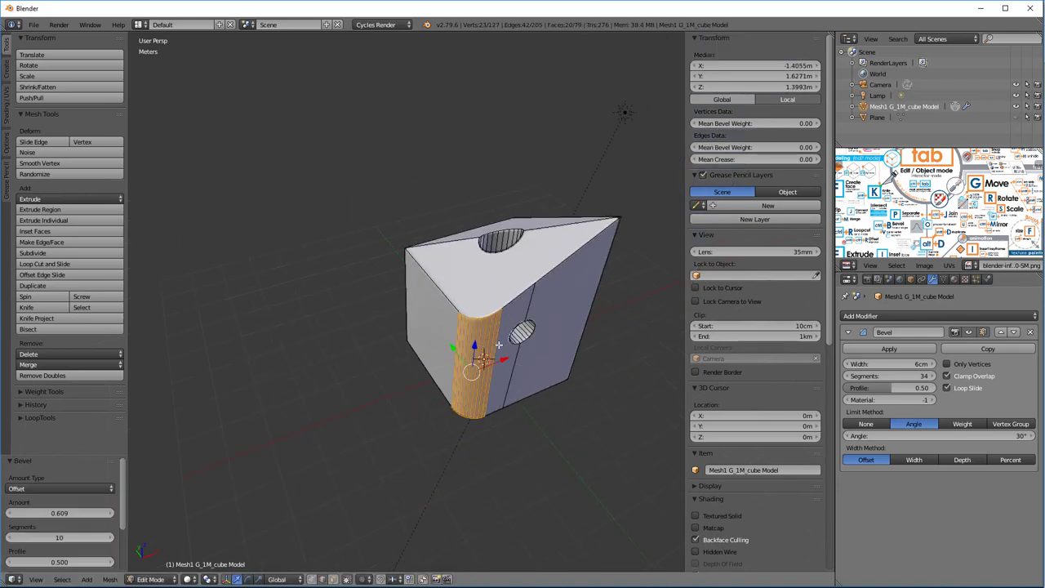
key(Tab)
middle_drag(566, 338, 472, 352)
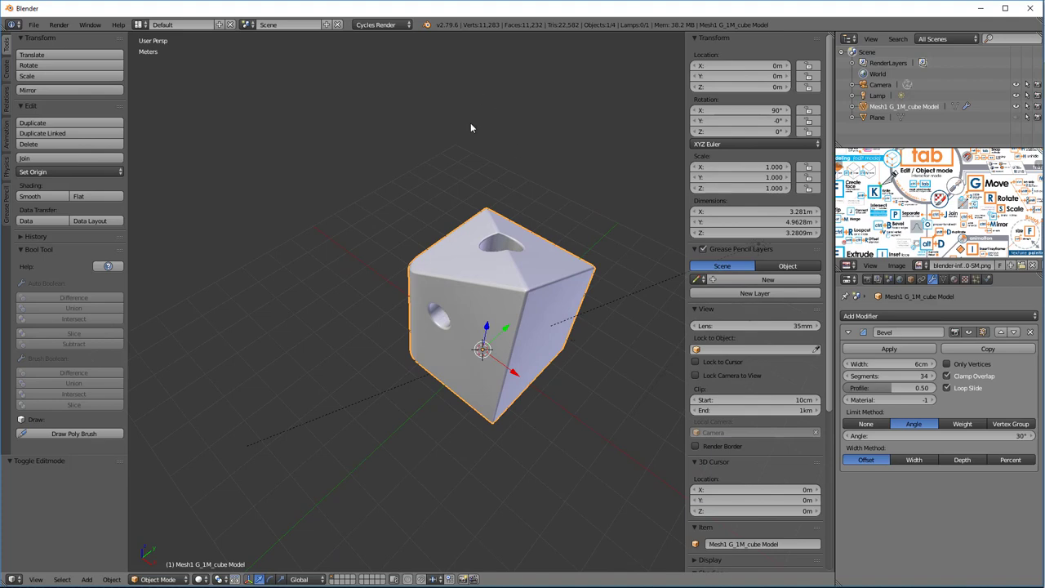
Set the Bevel modifier to 11 segments, try widths up to about 1.16 m and settle on 17 cm
middle_drag(520, 215, 554, 250)
middle_drag(528, 292, 506, 255)
scroll(409, 238, up, 4)
scroll(476, 279, down, 2)
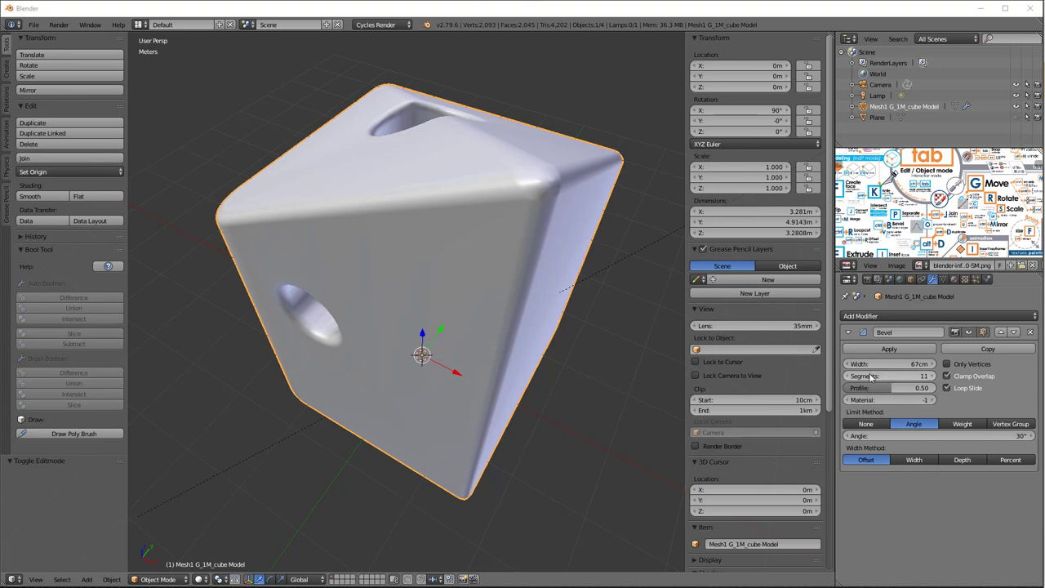
drag(879, 369, 837, 369)
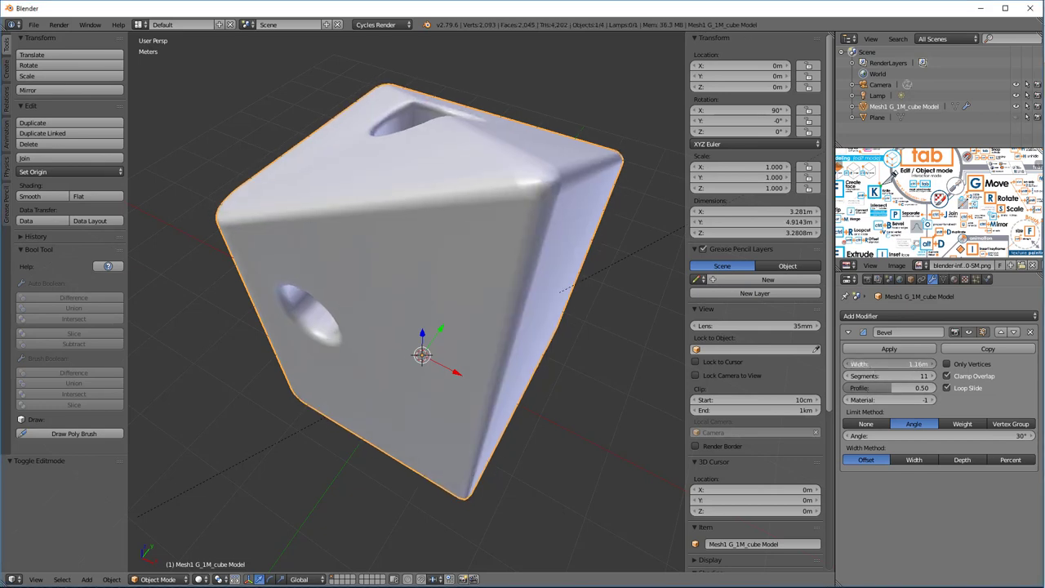
mouse_move(837, 369)
mouse_down()
mouse_move(802, 369)
mouse_move(816, 369)
mouse_up()
drag(824, 369, 820, 369)
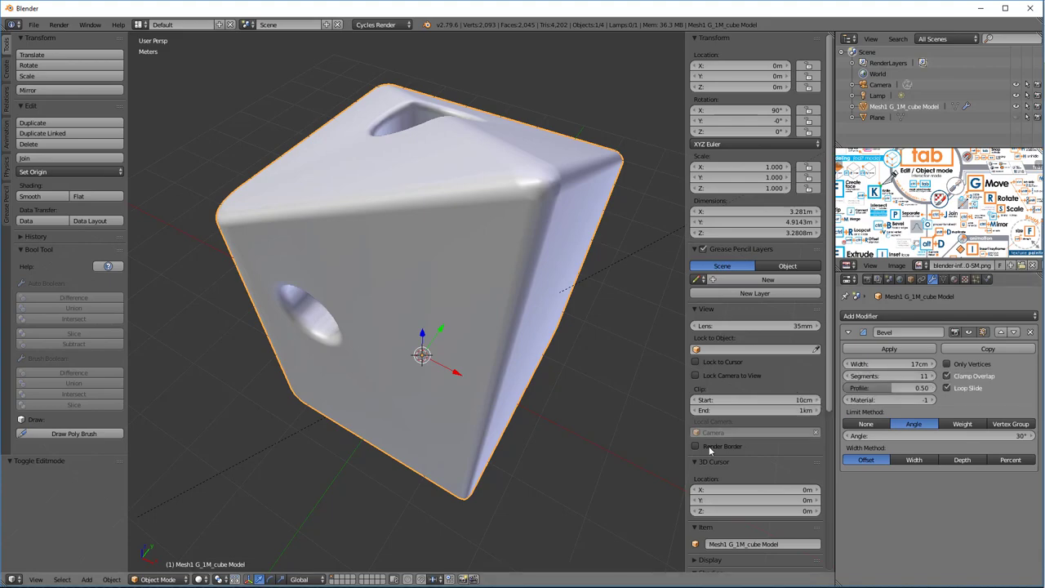
Show the body in wireframe and turn off Clamp Overlap for the Bevel modifier
key(z)
mouse_move(519, 346)
middle_down()
mouse_move(526, 335)
mouse_move(522, 345)
middle_up()
scroll(538, 143, up, 2)
scroll(537, 141, down, 5)
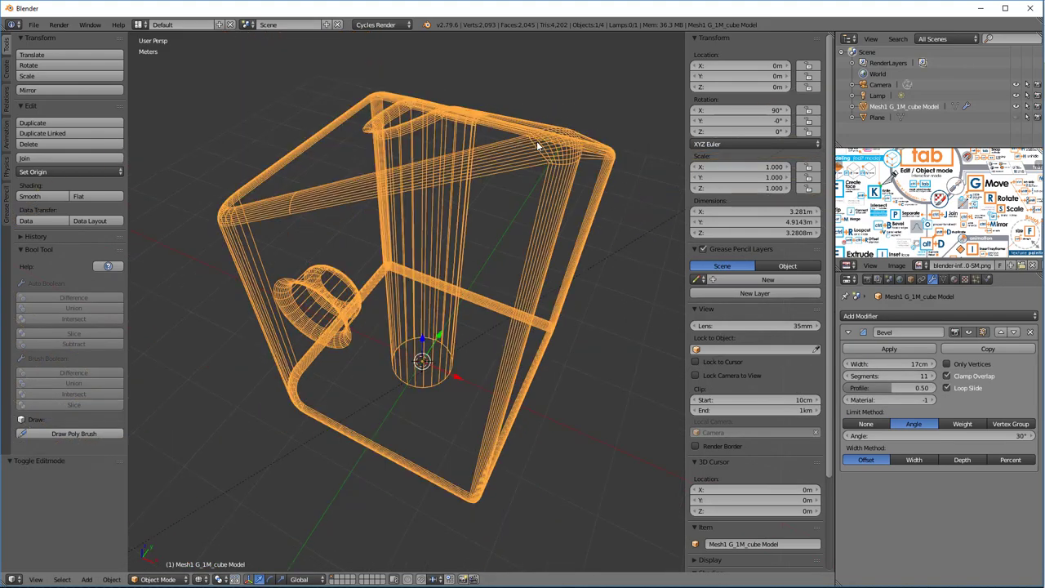
middle_drag(537, 141, 537, 243)
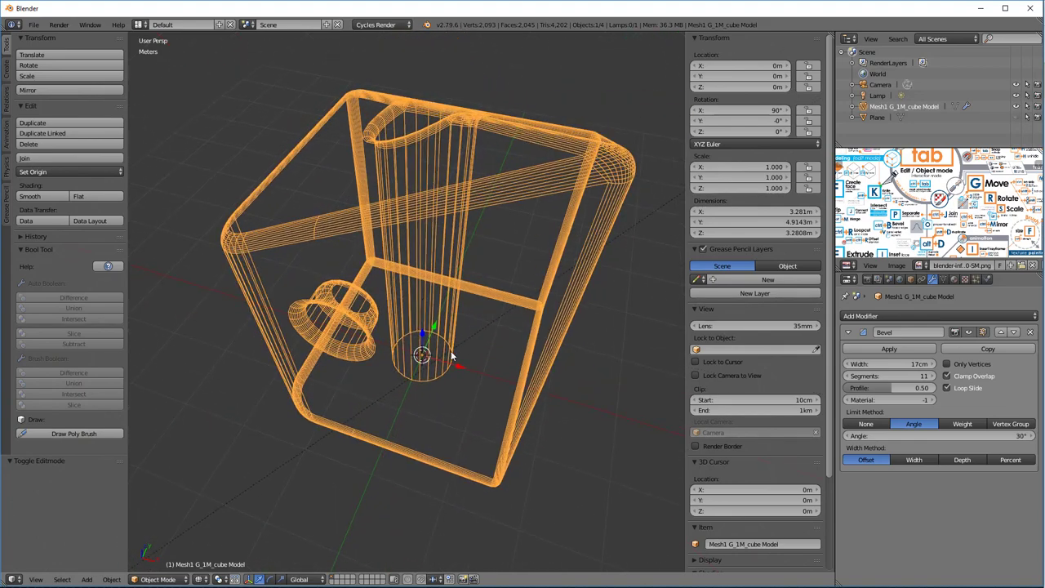
middle_drag(451, 355, 485, 353)
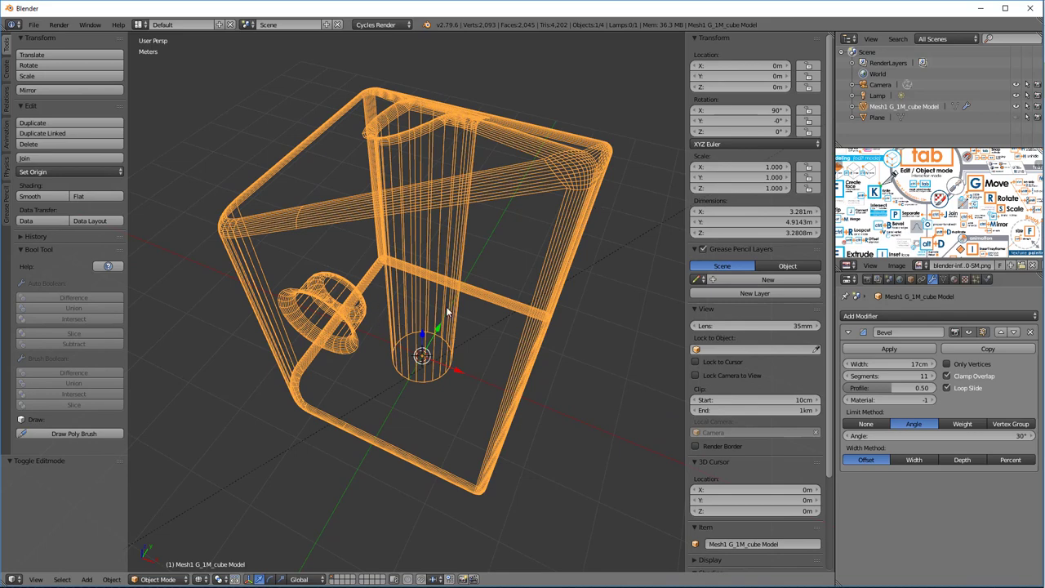
click(947, 376)
middle_drag(467, 348, 459, 244)
mouse_move(525, 387)
middle_down()
mouse_move(505, 319)
mouse_move(516, 384)
middle_up()
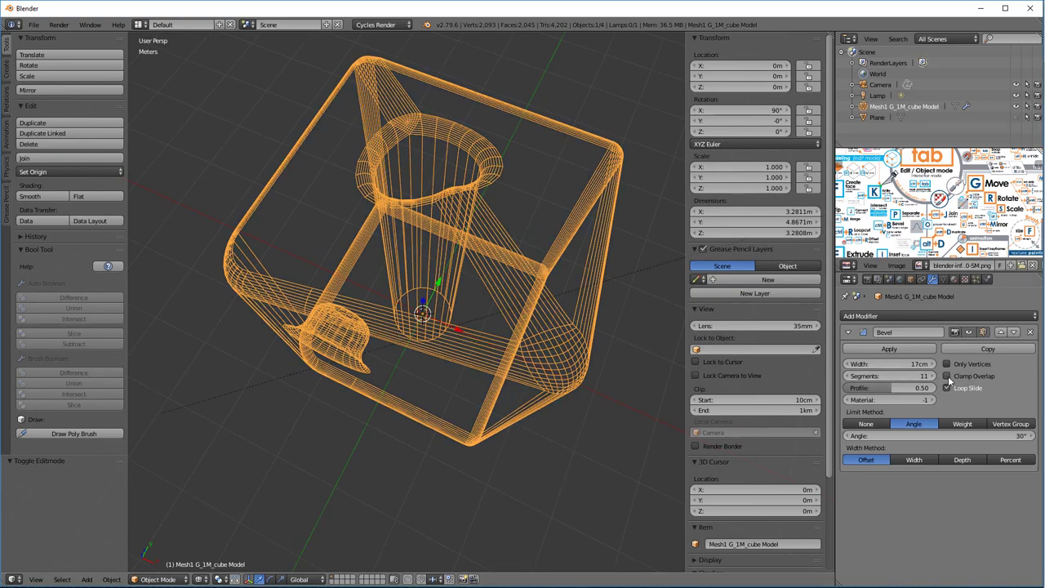
middle_drag(523, 327, 523, 286)
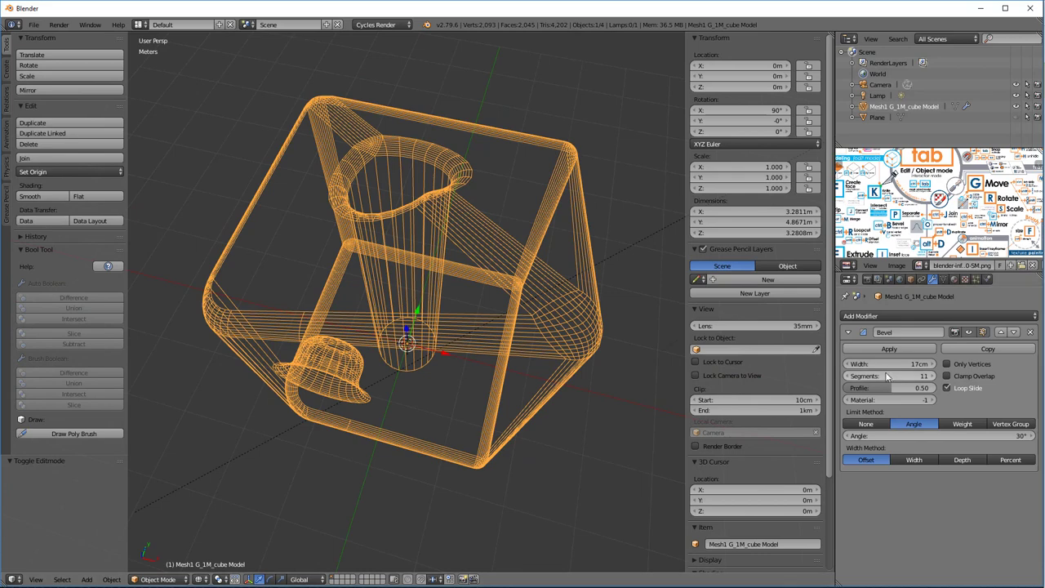
Widen the unclamped Bevel modifier to 36 cm and look at the overlapping geometry around the holes
drag(873, 365, 931, 365)
middle_drag(392, 274, 493, 200)
scroll(495, 221, up, 2)
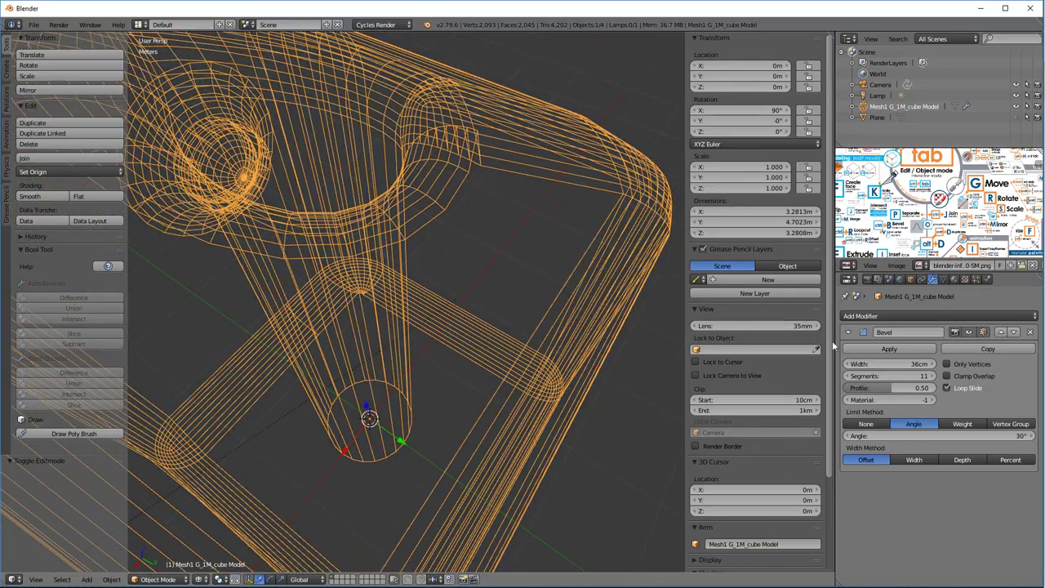
Set the Bevel modifier's width to 15 cm and check the wireframe around the top hole's rim
drag(898, 365, 880, 364)
middle_drag(495, 221, 416, 284)
scroll(429, 281, up, 2)
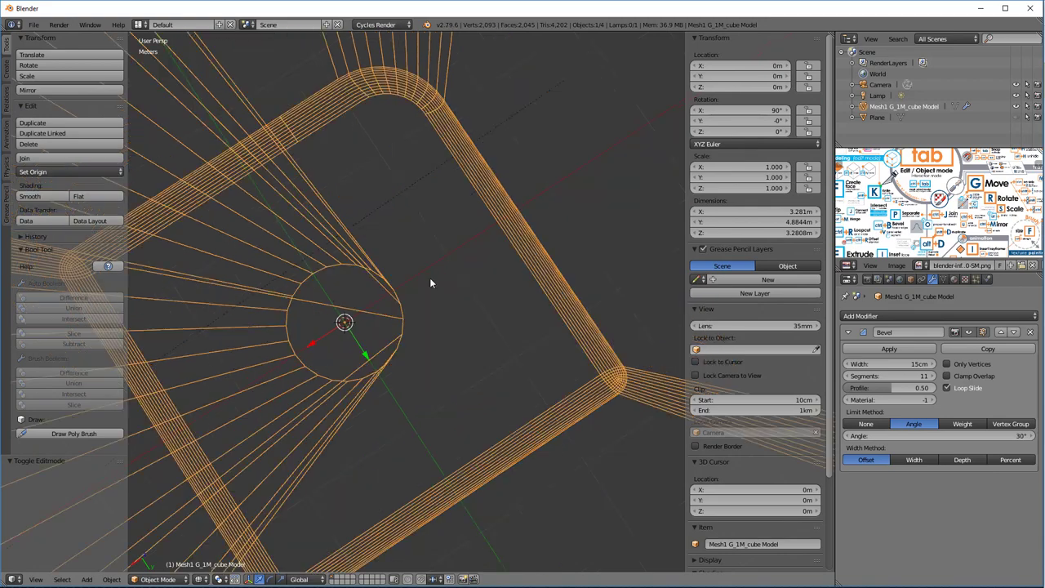
scroll(431, 280, down, 2)
scroll(435, 280, down, 2)
scroll(436, 281, up, 2)
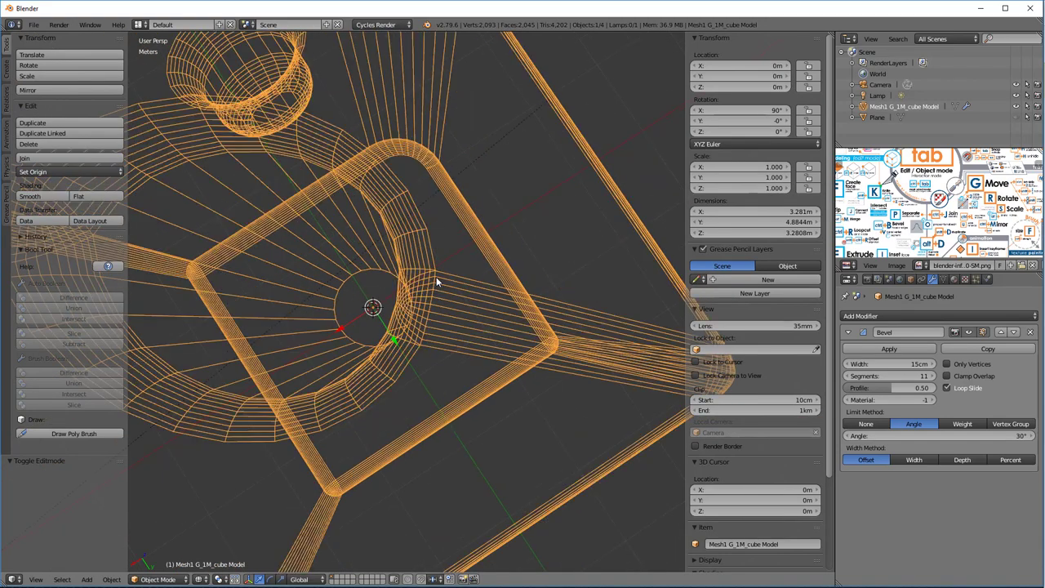
Zoom out to the whole wireframe body and toggle Loop Slide for its Bevel modifier
scroll(496, 301, down, 2)
middle_drag(474, 310, 508, 277)
scroll(507, 278, down, 2)
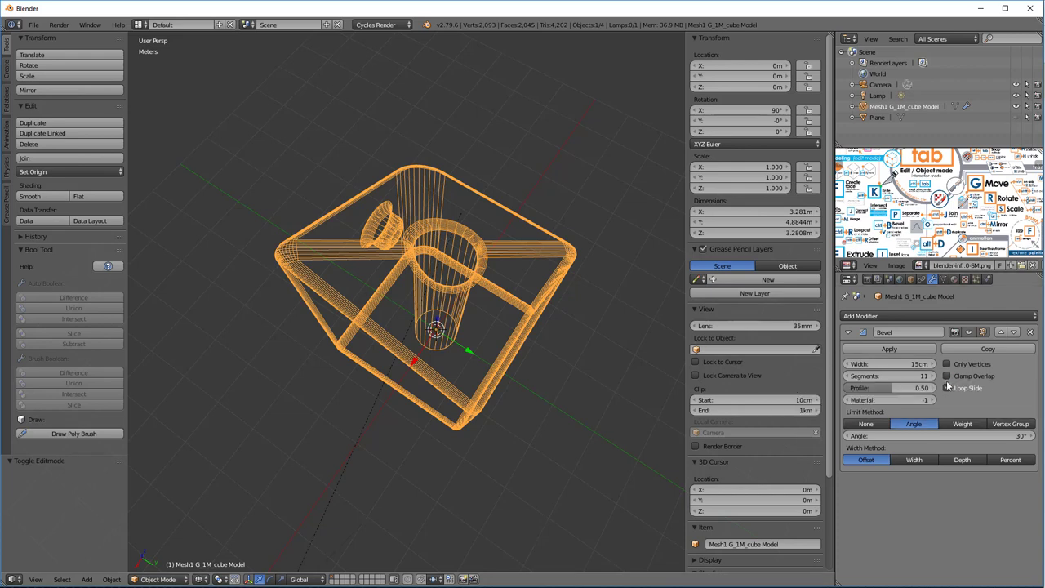
click(948, 388)
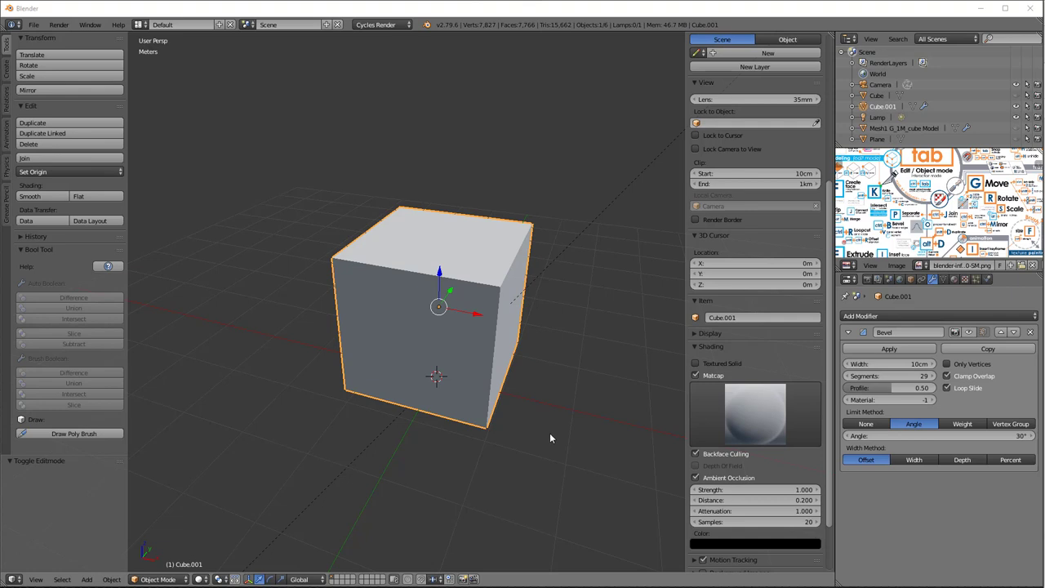
Enable the viewport display of the plain cube's 10 cm, 29-segment Bevel modifier
middle_drag(555, 437, 556, 446)
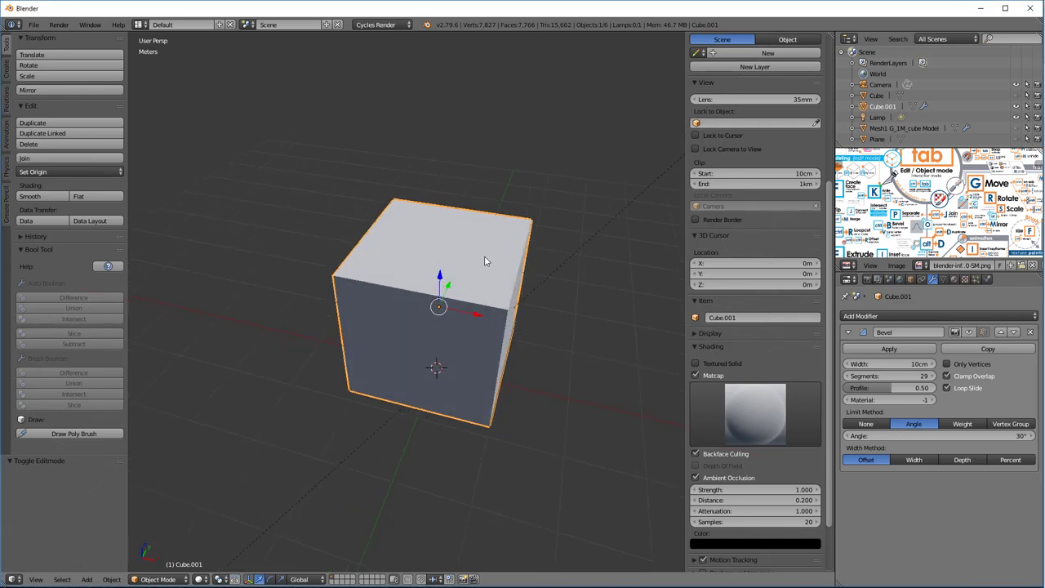
middle_drag(504, 302, 536, 354)
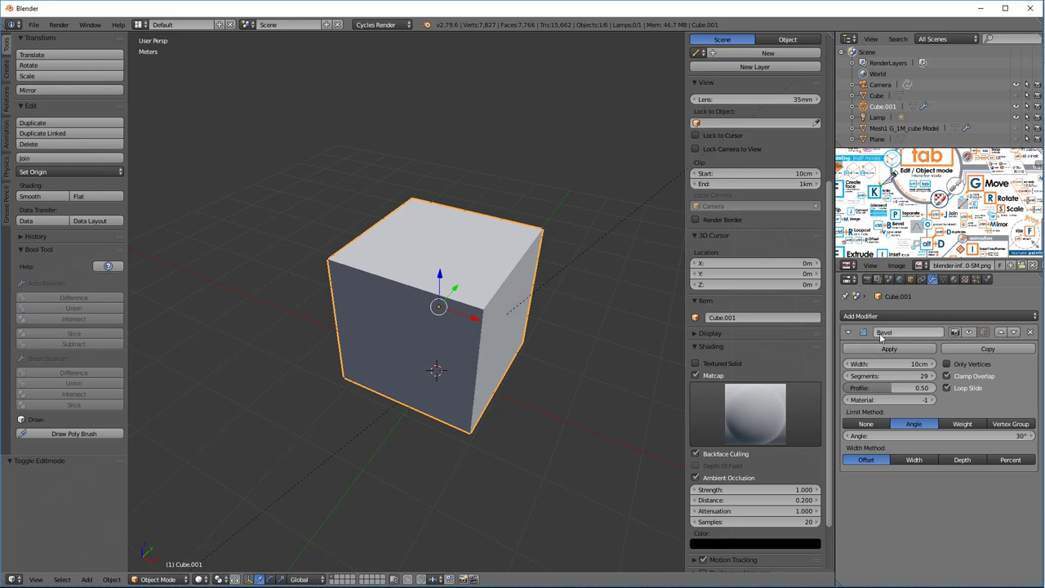
click(968, 332)
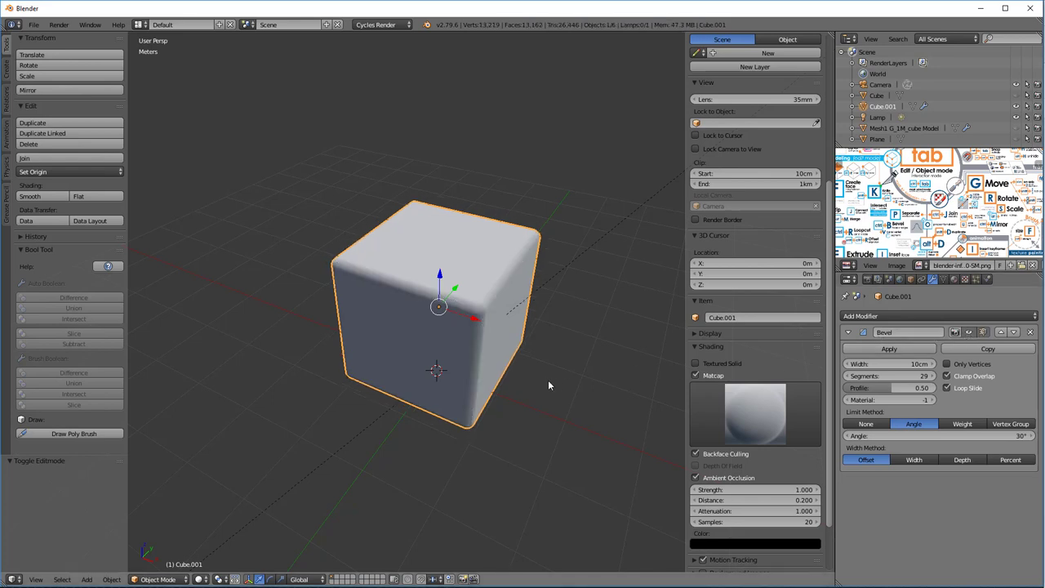
Edit the cube's mesh and move its near top corner vertex to several positions with the Bevel modifier still active
mouse_move(547, 380)
middle_down()
mouse_move(580, 316)
mouse_move(547, 389)
middle_up()
key(Tab)
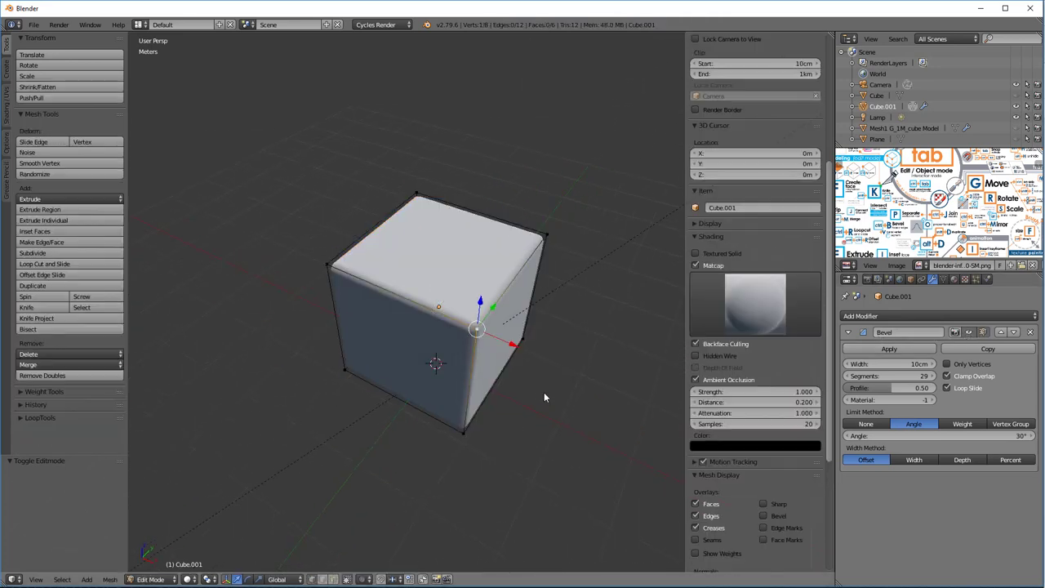
middle_drag(512, 353, 494, 314)
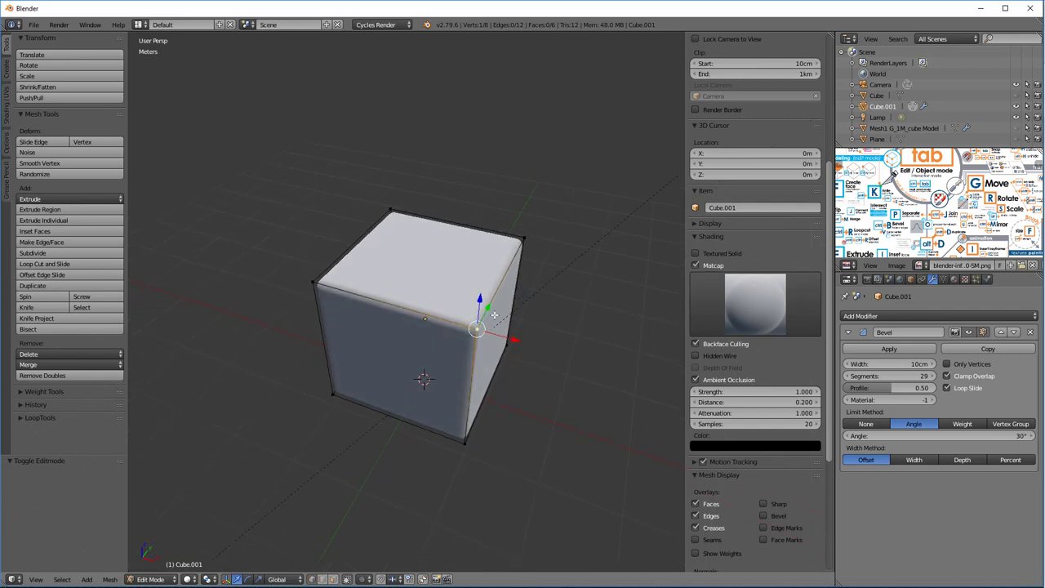
drag(479, 298, 431, 334)
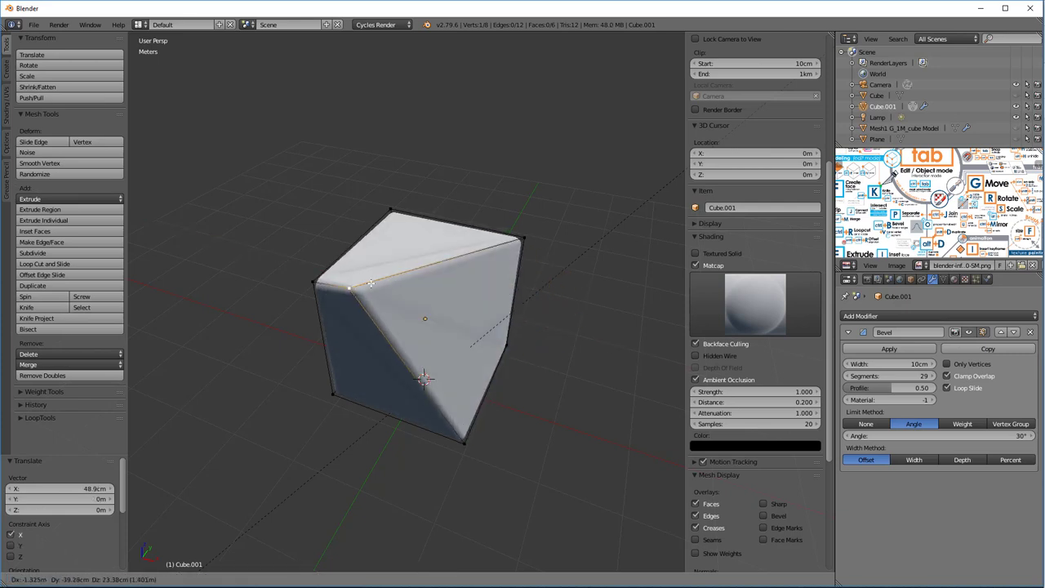
click(566, 326)
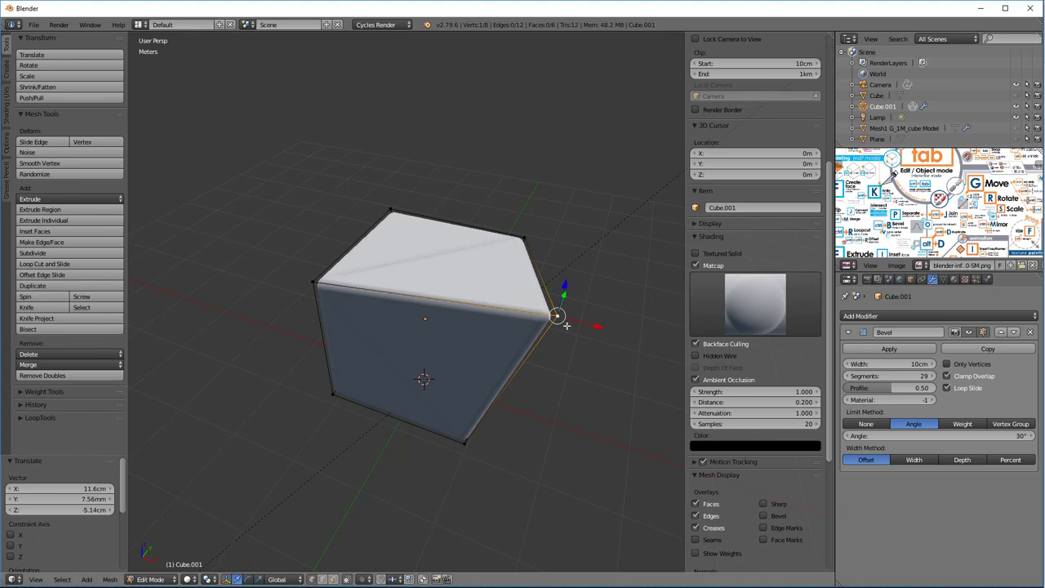
middle_drag(565, 339, 587, 359)
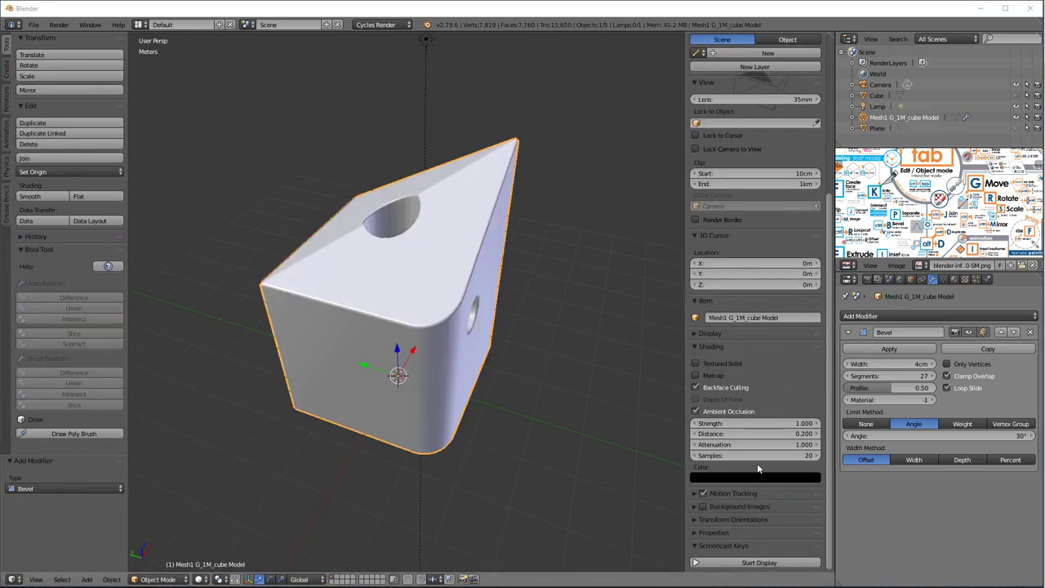
Turn on Matcap shading for the cut, deformed cube and inspect its rounded edges and holes from several sides
click(705, 377)
click(695, 376)
mouse_move(417, 343)
middle_down()
mouse_move(563, 328)
mouse_move(627, 274)
mouse_move(611, 311)
mouse_move(510, 340)
mouse_move(322, 324)
mouse_move(341, 342)
mouse_move(446, 345)
mouse_move(586, 338)
mouse_move(614, 325)
mouse_move(354, 346)
mouse_move(504, 373)
mouse_move(497, 378)
middle_up()
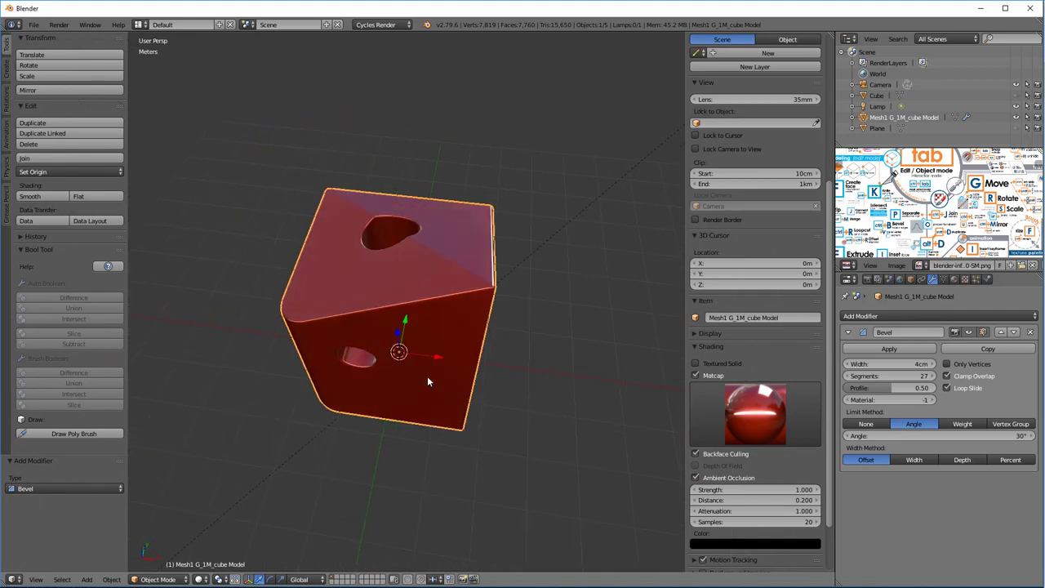
scroll(422, 371, up, 5)
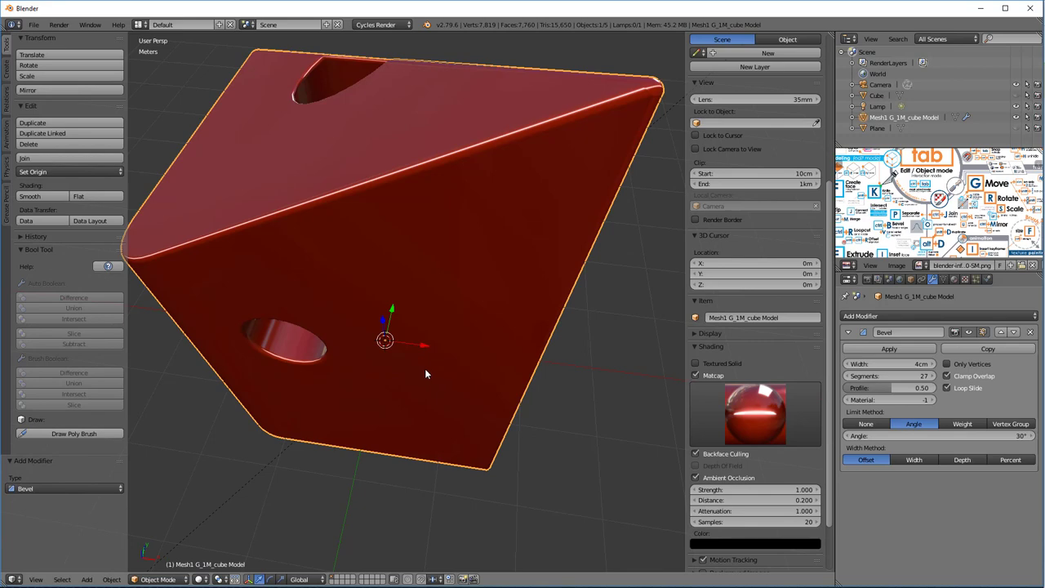
scroll(425, 368, down, 5)
middle_drag(426, 367, 479, 359)
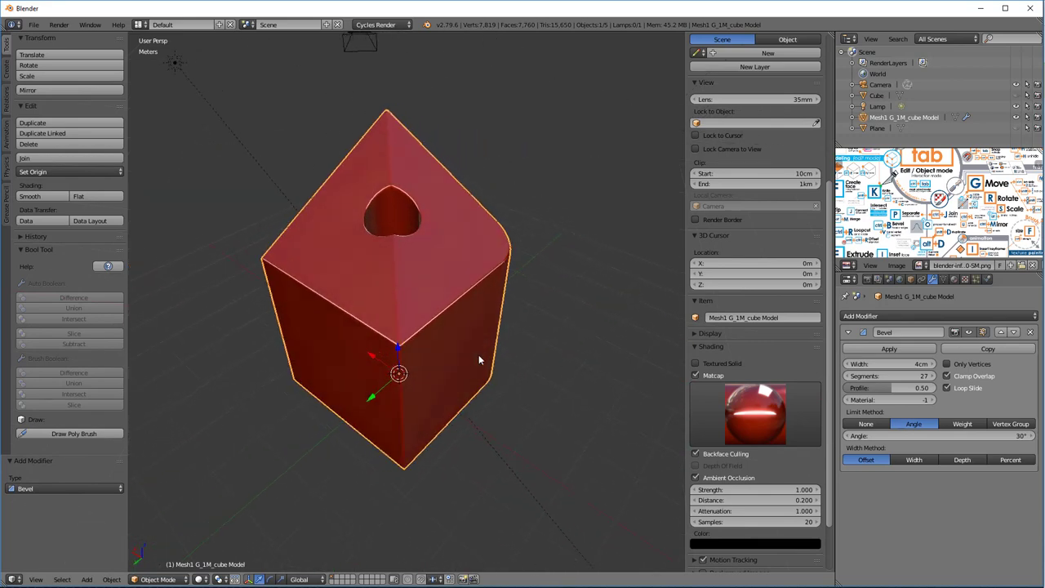